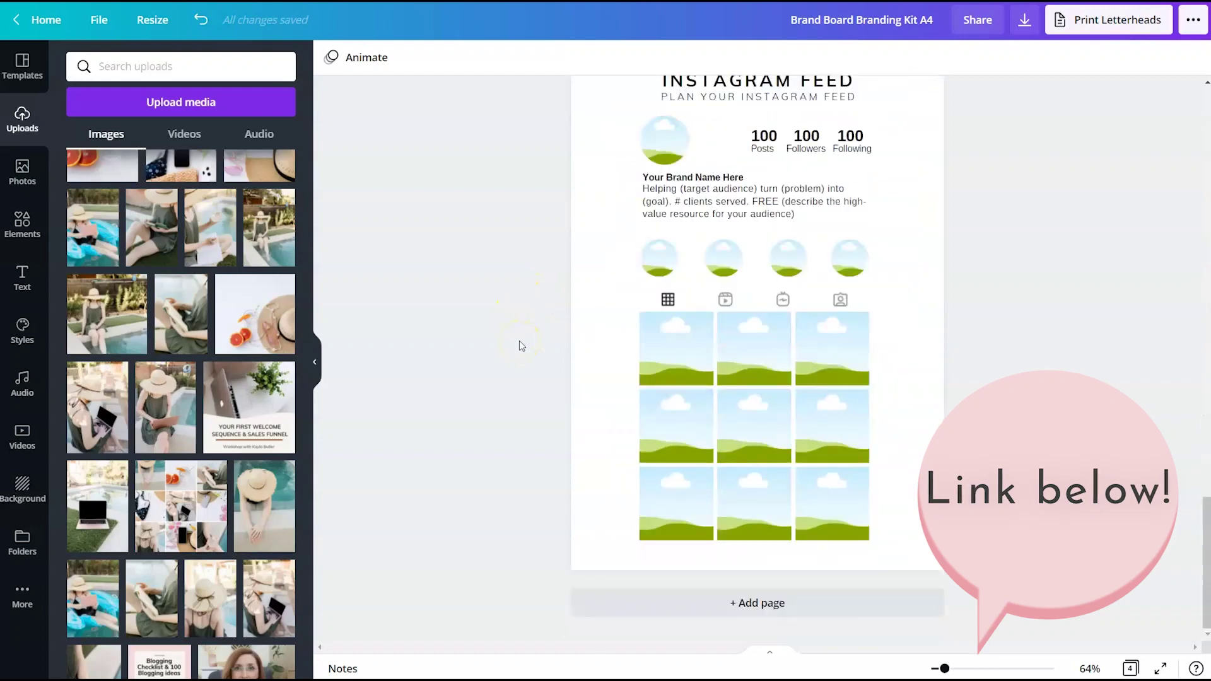
# Review all pages of the branding kit template, from the brand overview and mood board to the graphics templates and Instagram feed
pyautogui.scroll(2, 519, 340)
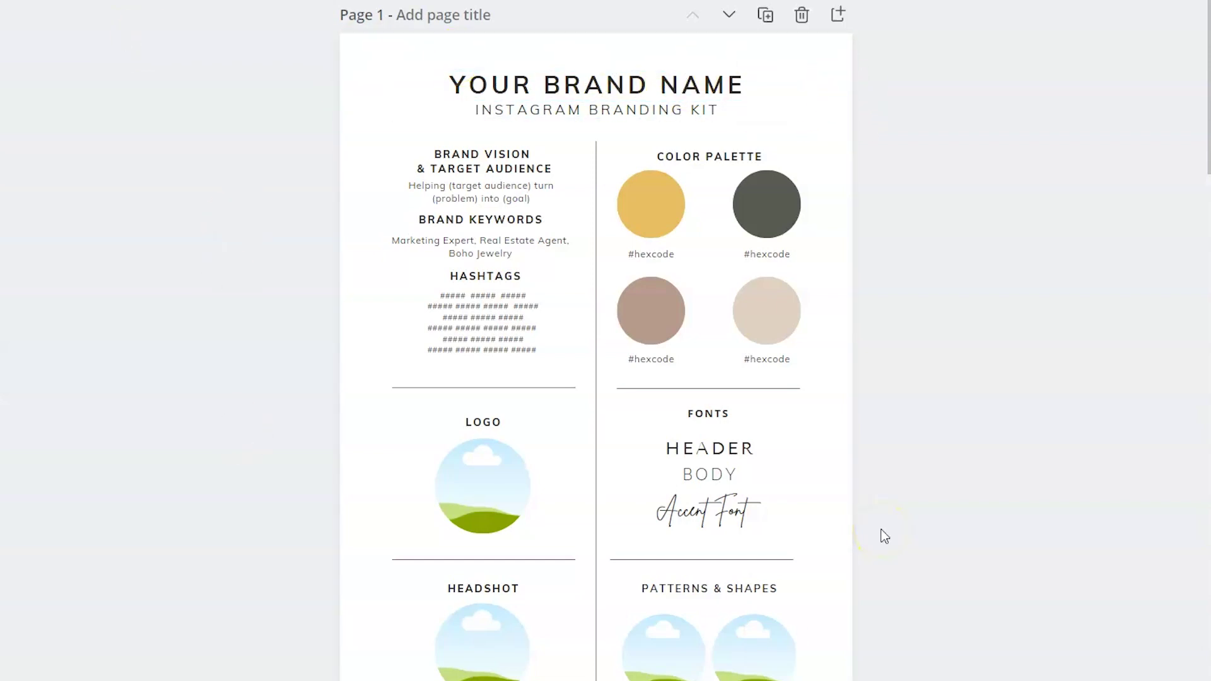
pyautogui.scroll(-10, 884, 536)
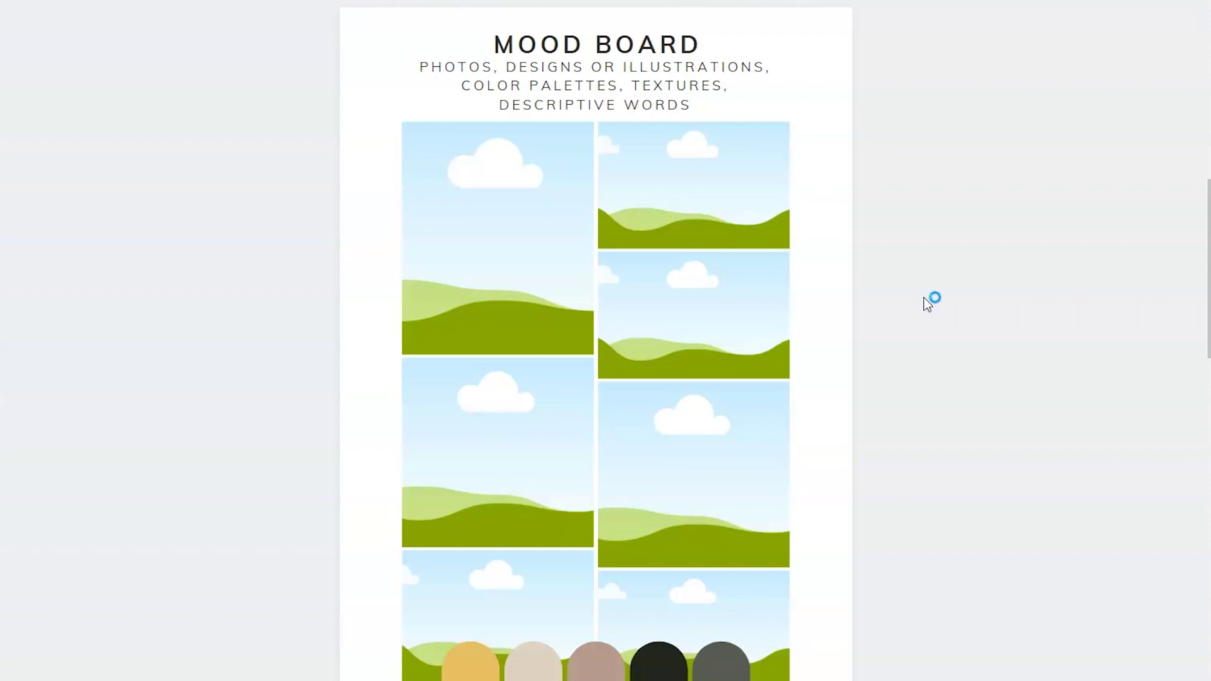
pyautogui.scroll(-10, 923, 297)
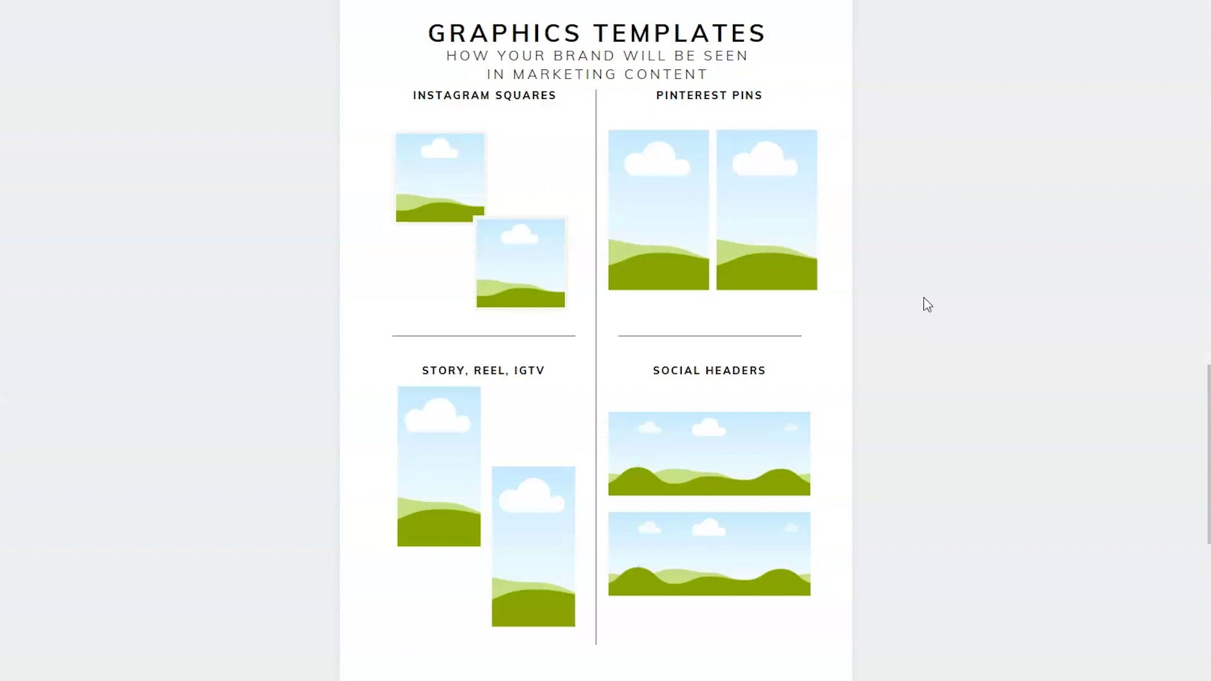
pyautogui.scroll(-12, 923, 298)
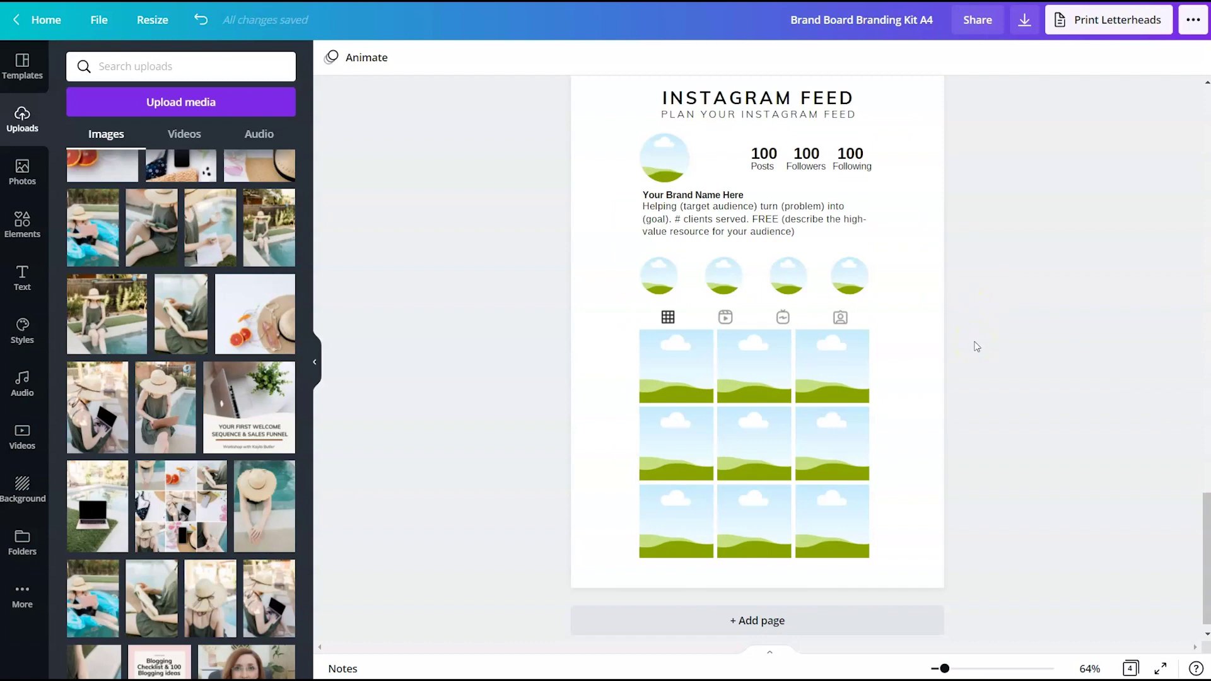
pyautogui.scroll(20, 976, 347)
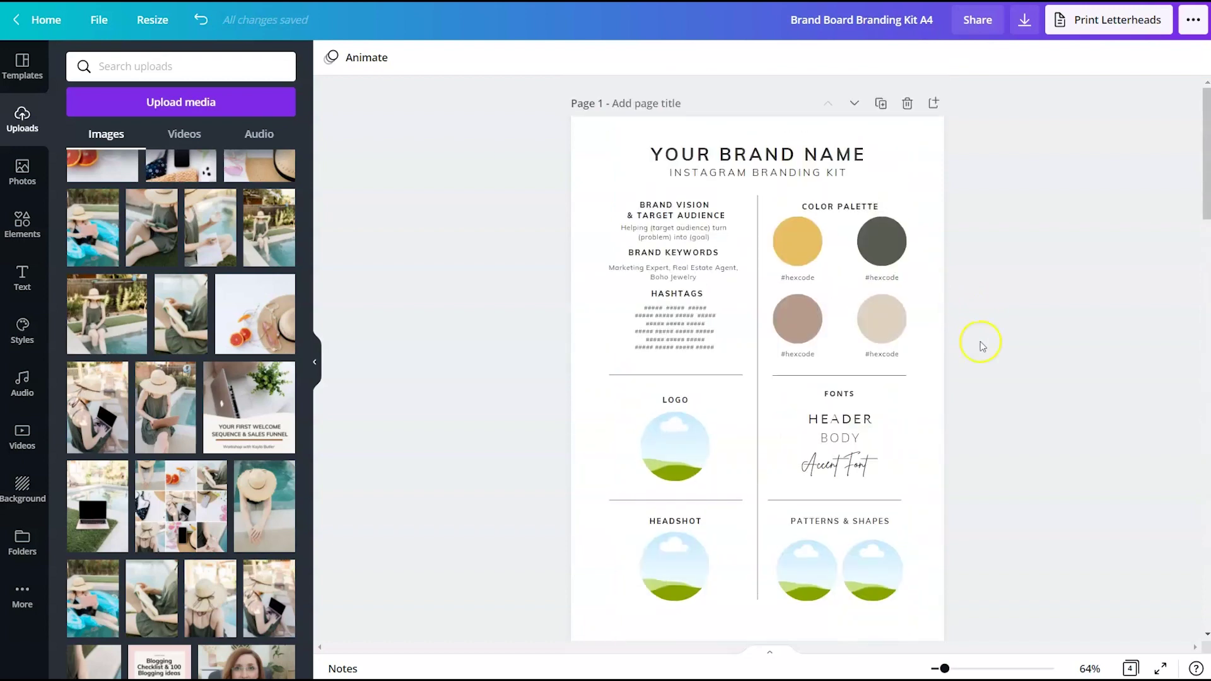
pyautogui.scroll(-5, 1009, 286)
pyautogui.scroll(-4, 1092, 152)
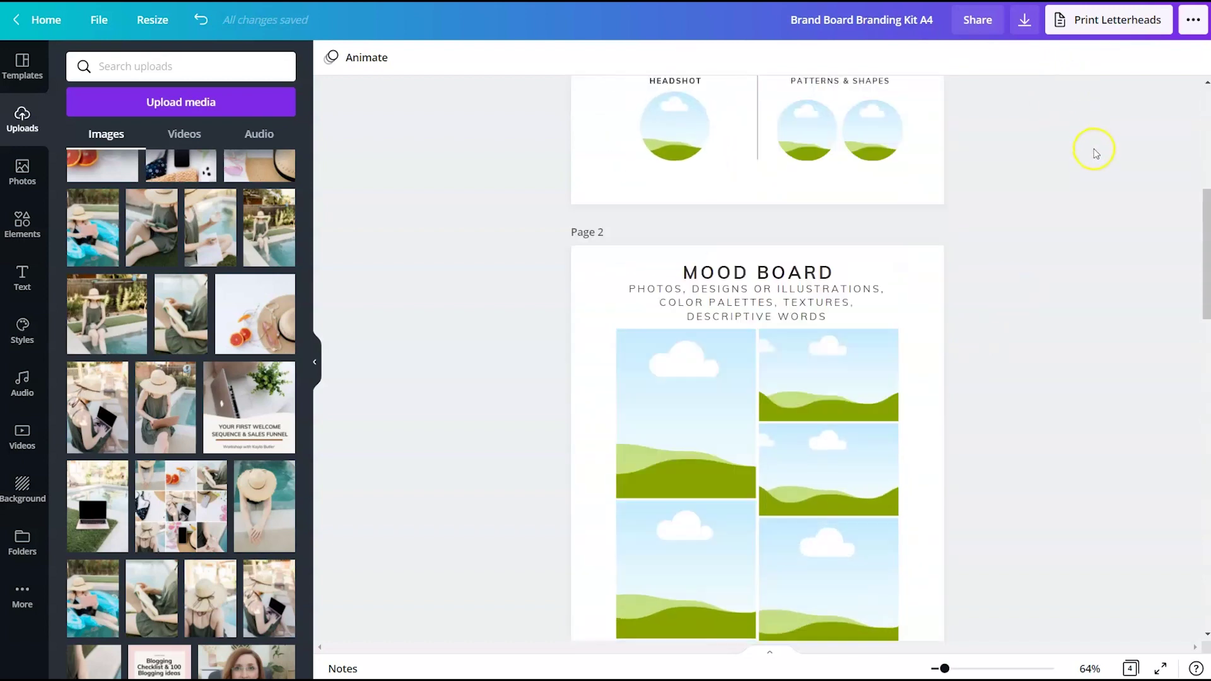
pyautogui.moveTo(1205, 251); pyautogui.dragTo(1203, 268)
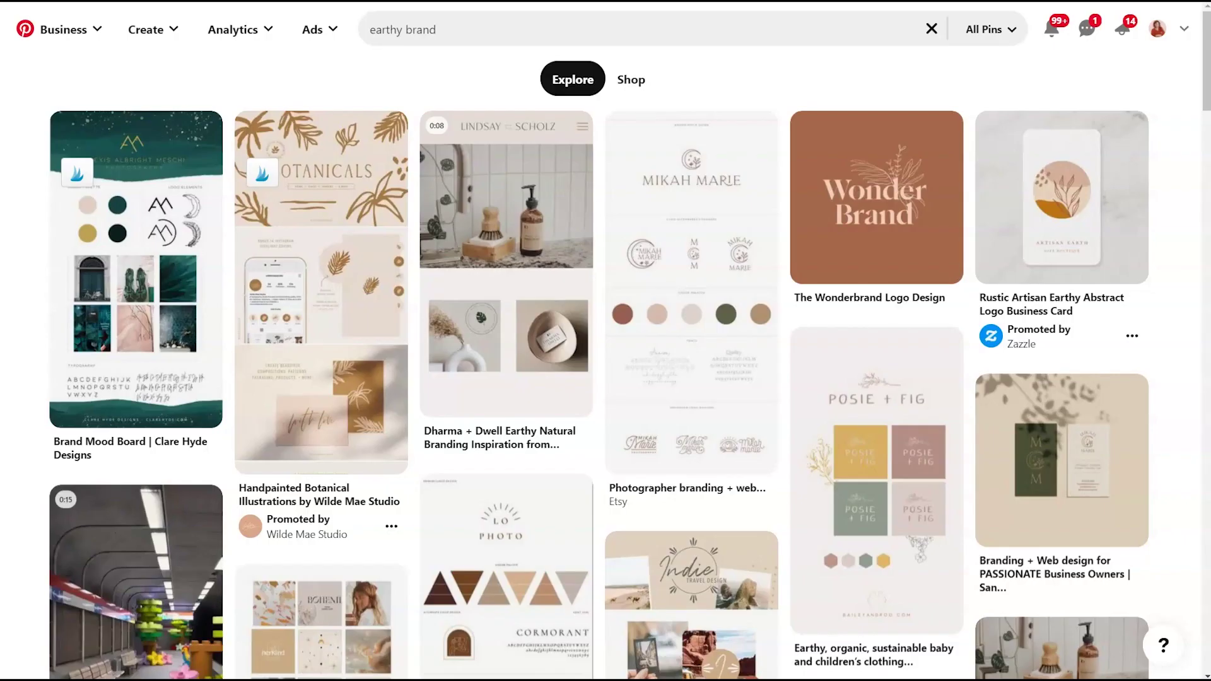
# Switch to Pinterest and search for "earthy branding color palettes"
pyautogui.click(452, 24)
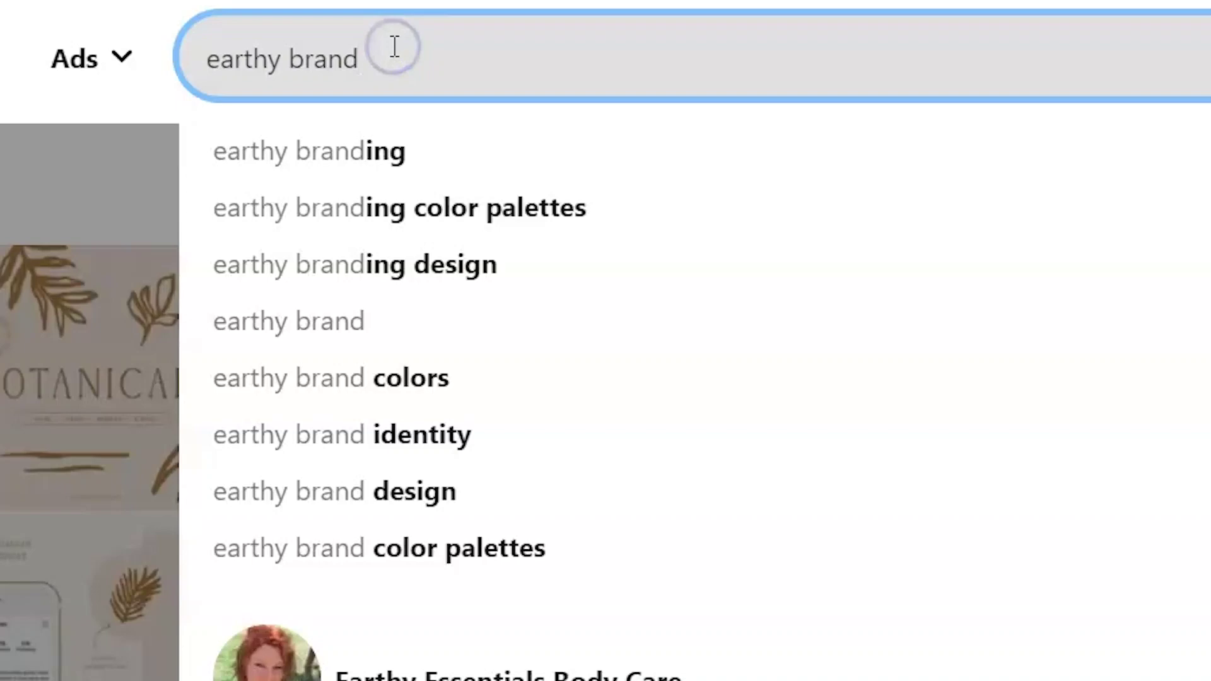
pyautogui.click(425, 215)
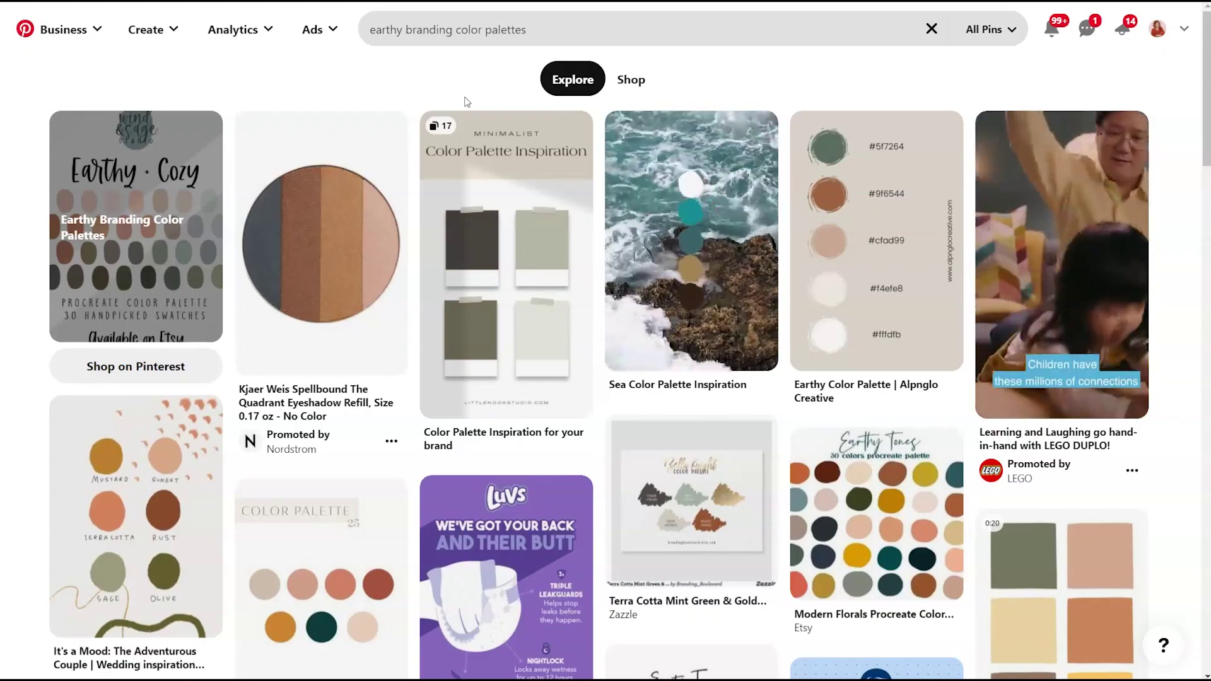
pyautogui.click(403, 30)
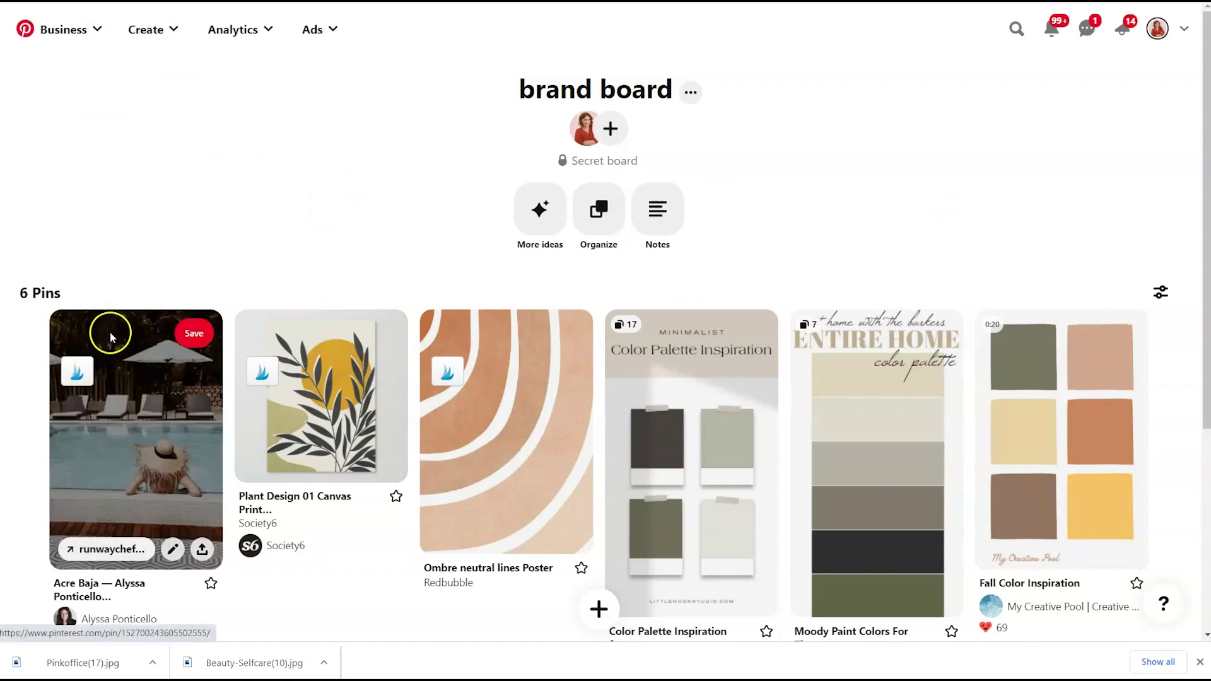
# Save the image of the poolside pin from the "brand board" collection to the computer
pyautogui.click(168, 548)
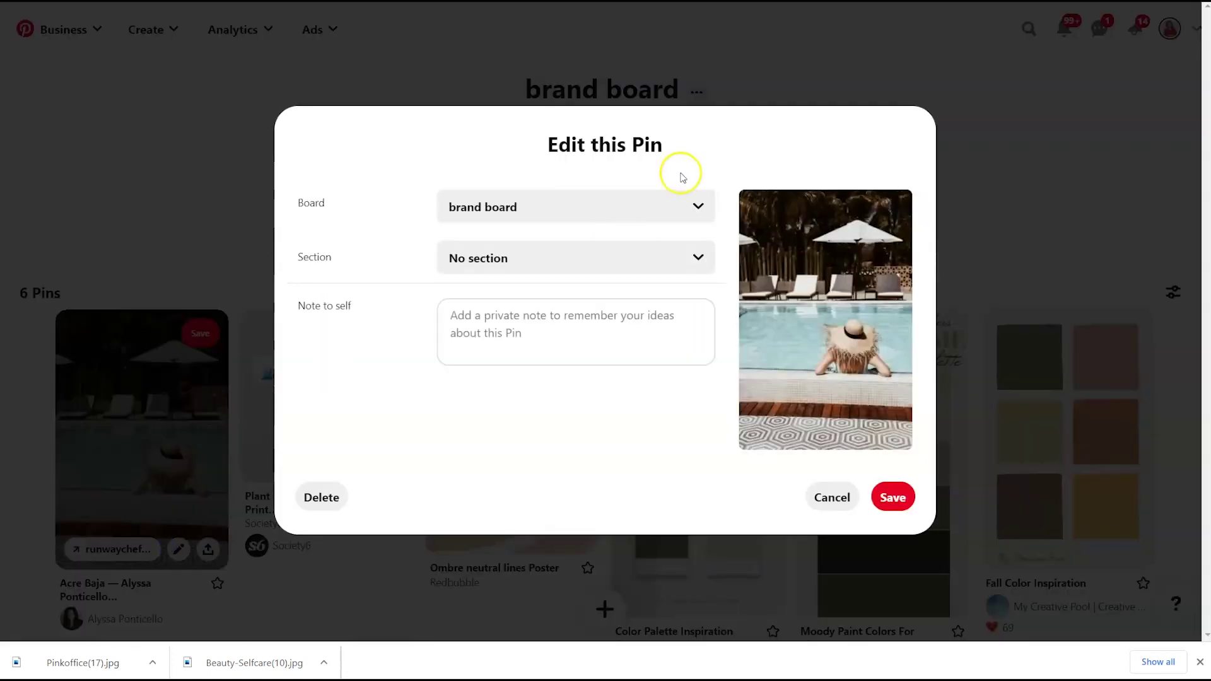
pyautogui.click(850, 498)
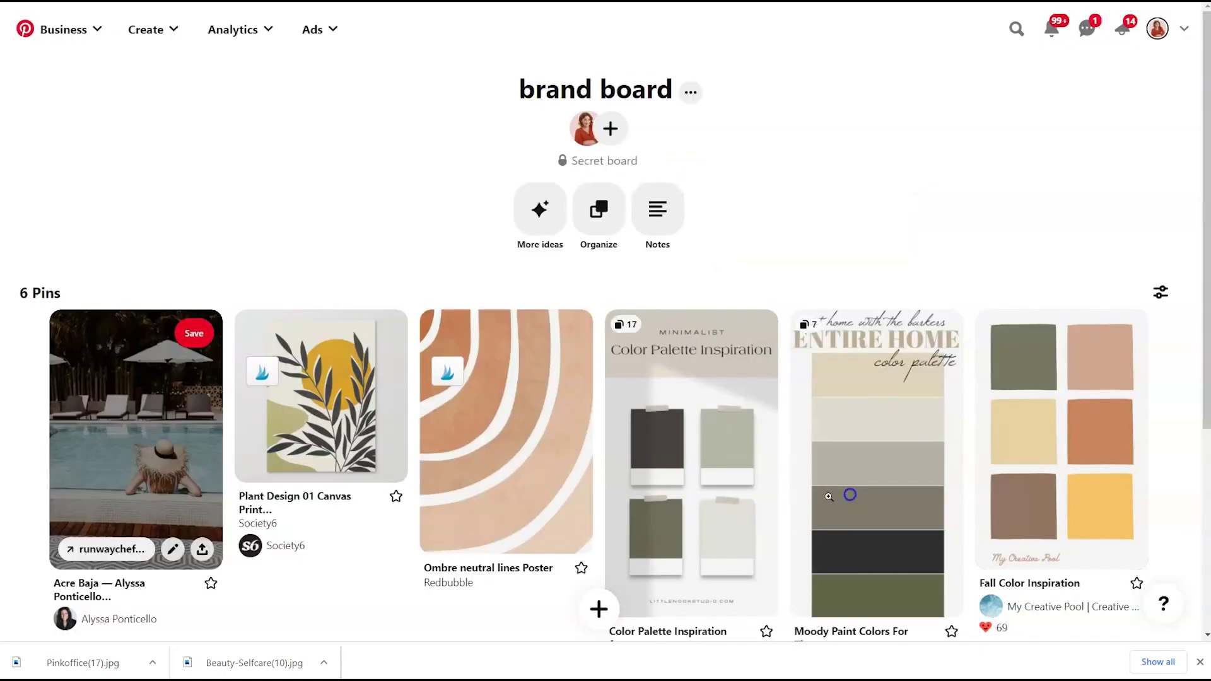
pyautogui.rightClick(149, 419)
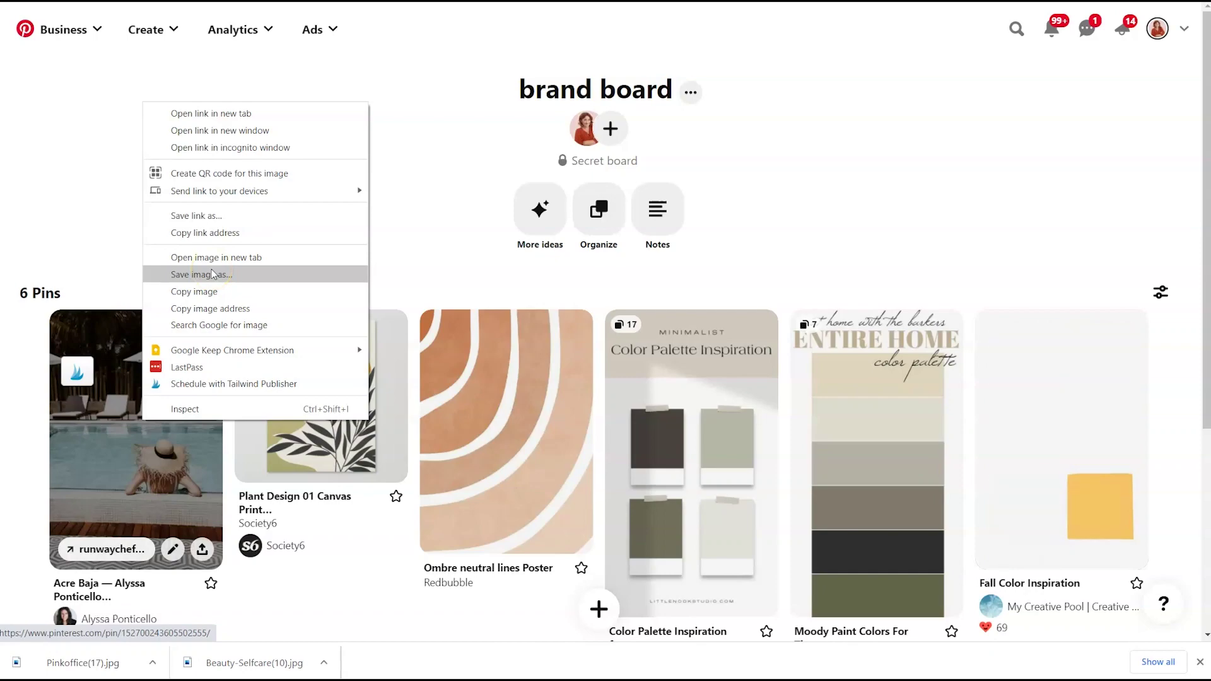
pyautogui.click(213, 273)
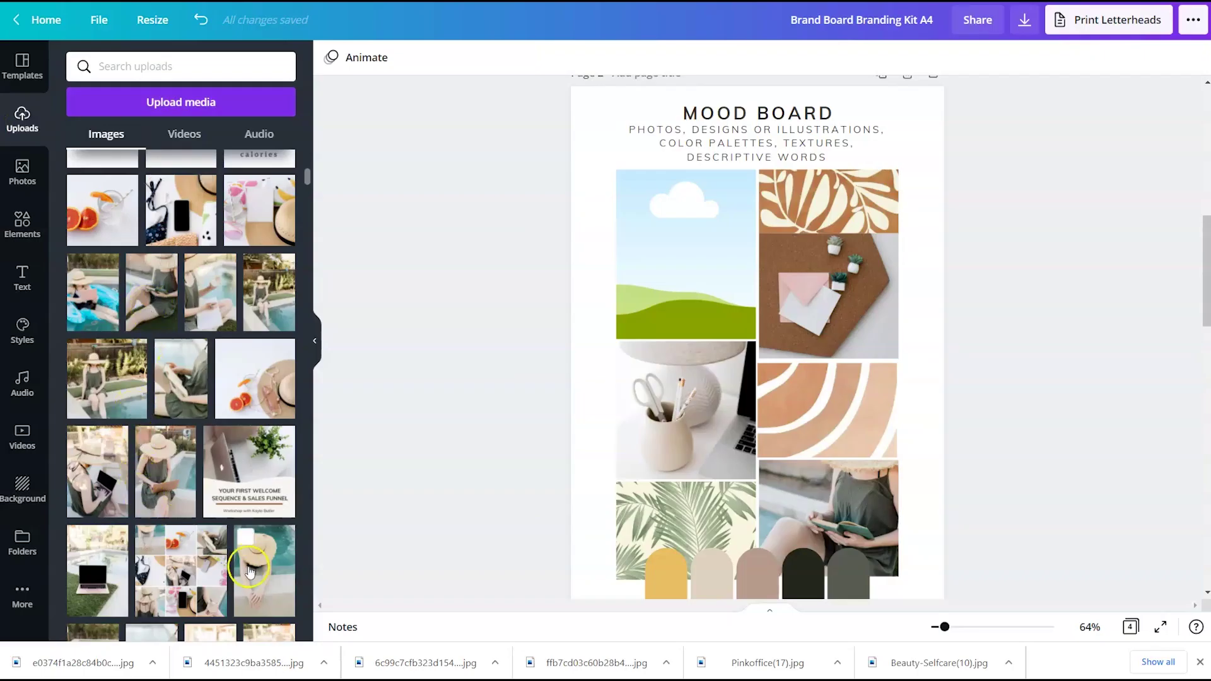
# Switch to Canva and fill the mood board's empty frame with the uploaded photo of the straw-hatted woman leaning on the pool edge
pyautogui.moveTo(249, 571); pyautogui.dragTo(690, 247)
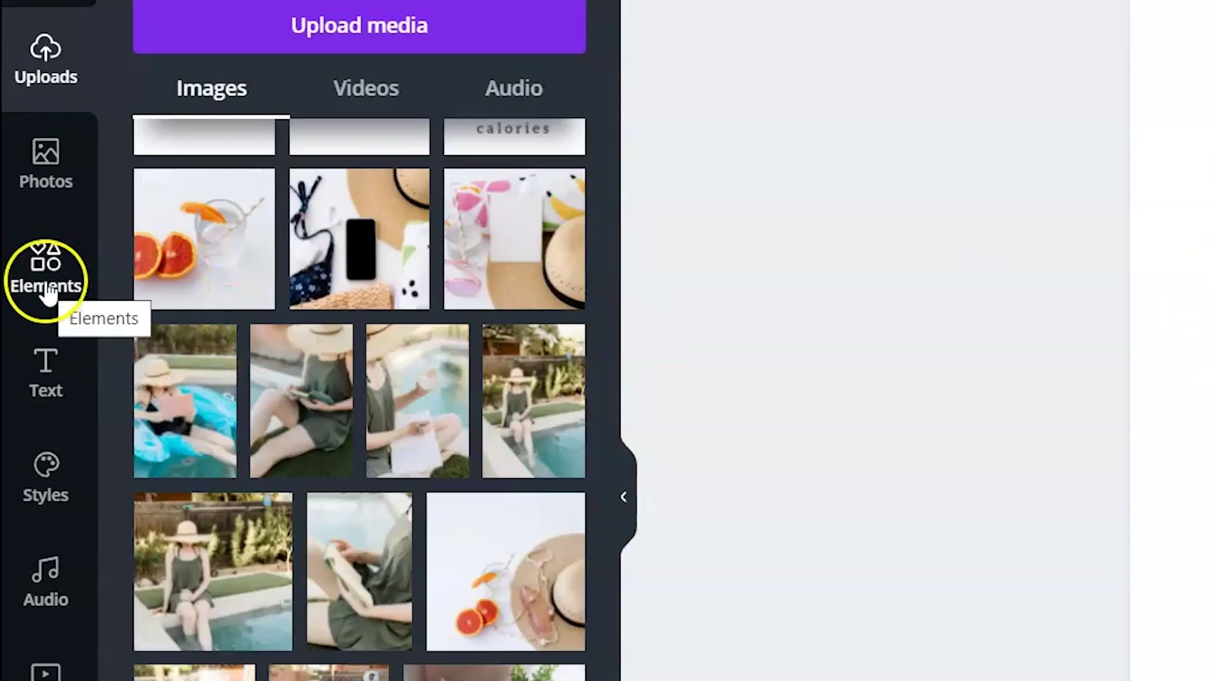
# Add a circle frame over the mood board photos, shrink it, and try filling it with an uploaded poolside photo
pyautogui.click(48, 290)
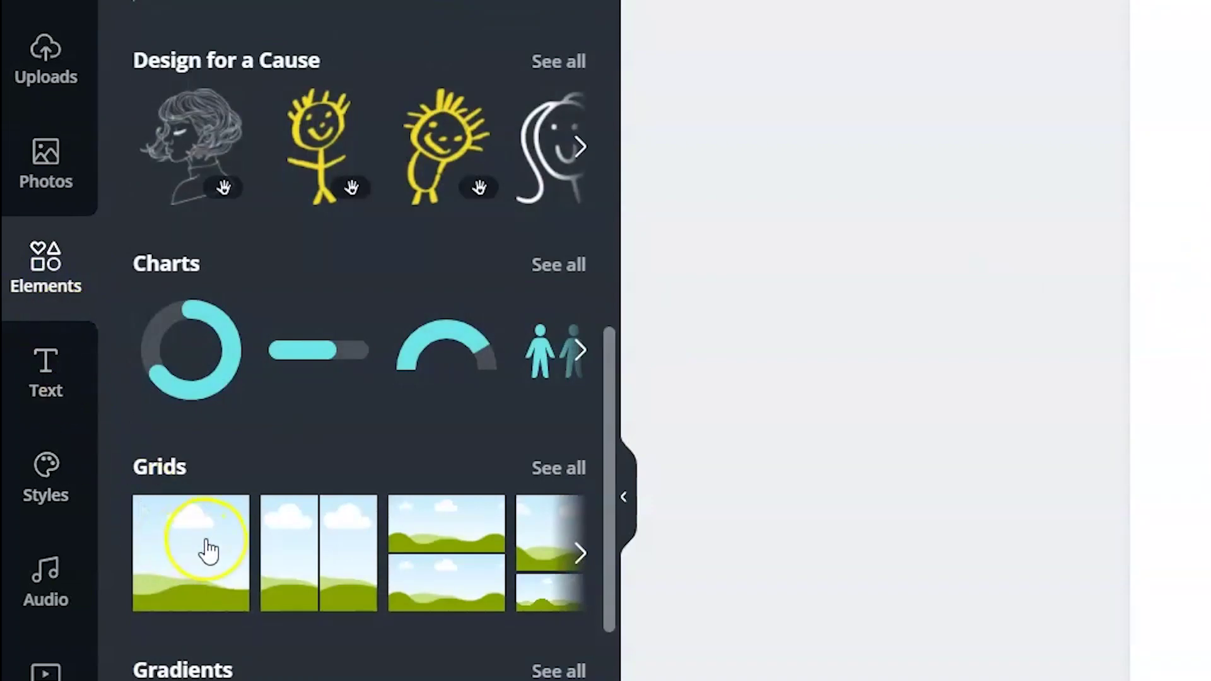
pyautogui.scroll(5, 208, 550)
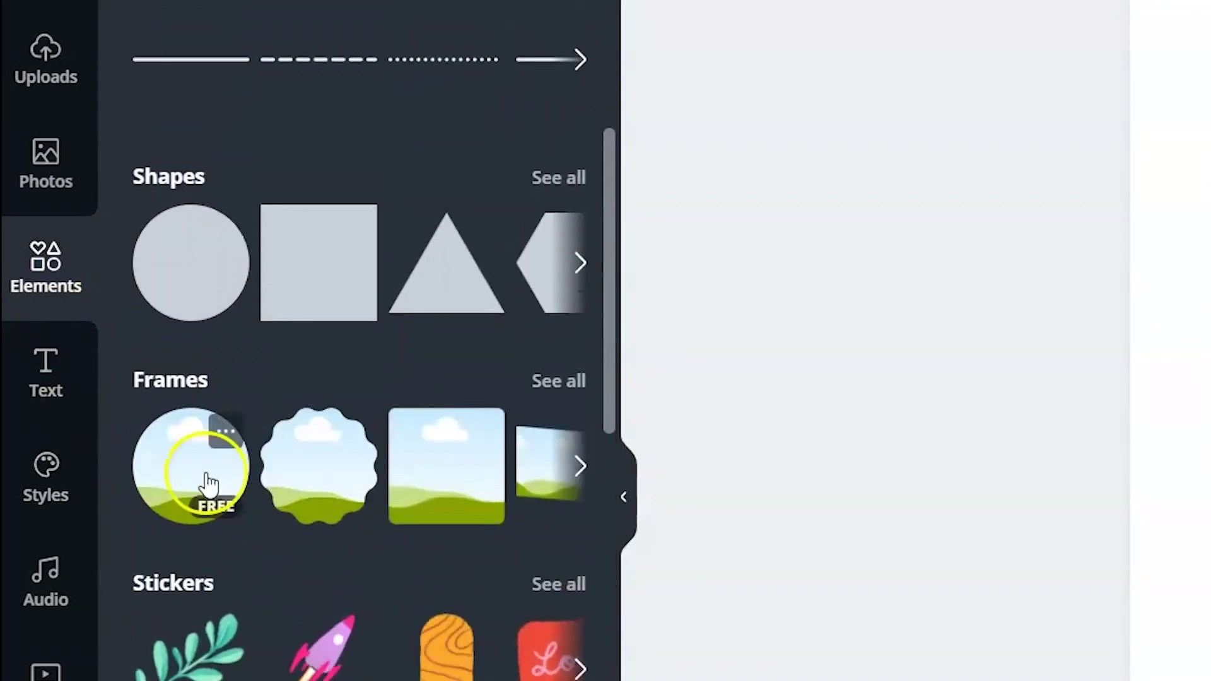
pyautogui.scroll(-5, 207, 480)
pyautogui.scroll(7, 203, 470)
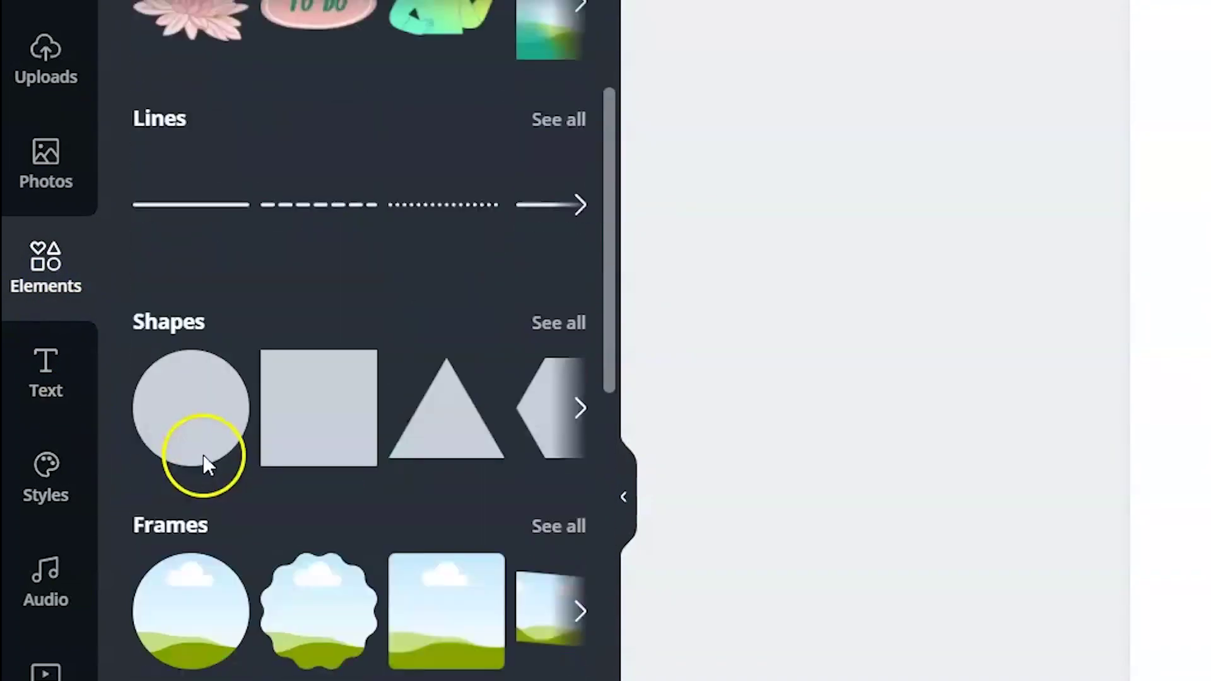
pyautogui.click(197, 641)
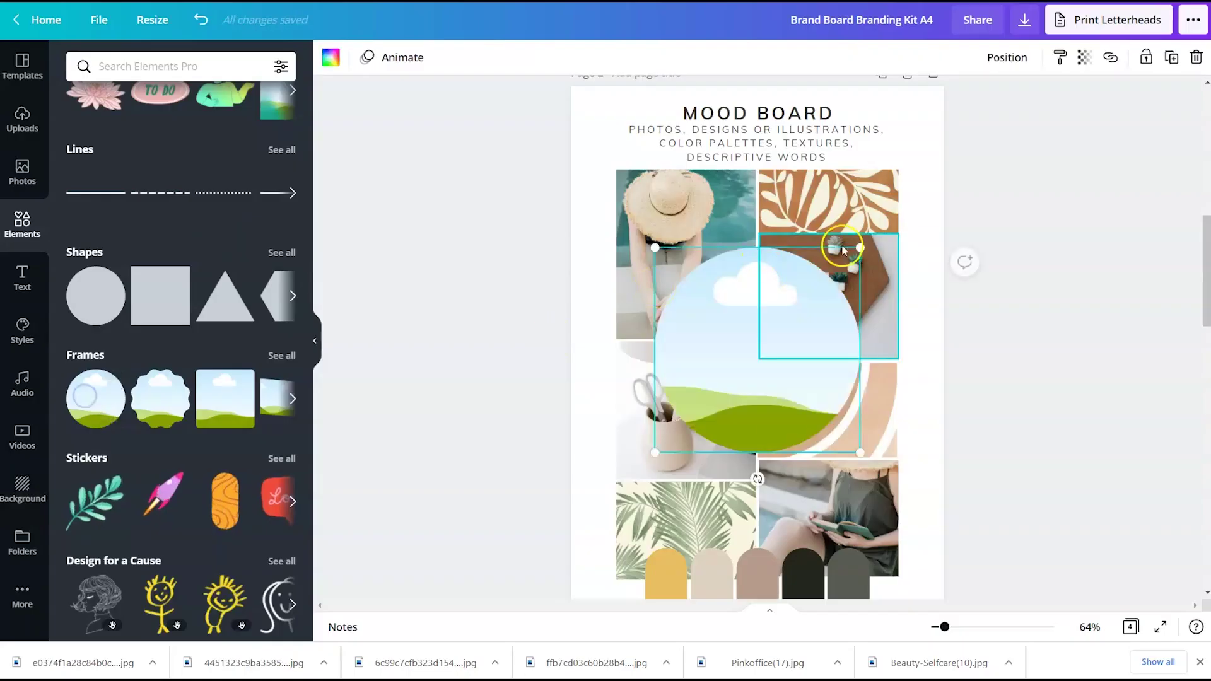
pyautogui.moveTo(859, 248); pyautogui.dragTo(724, 311)
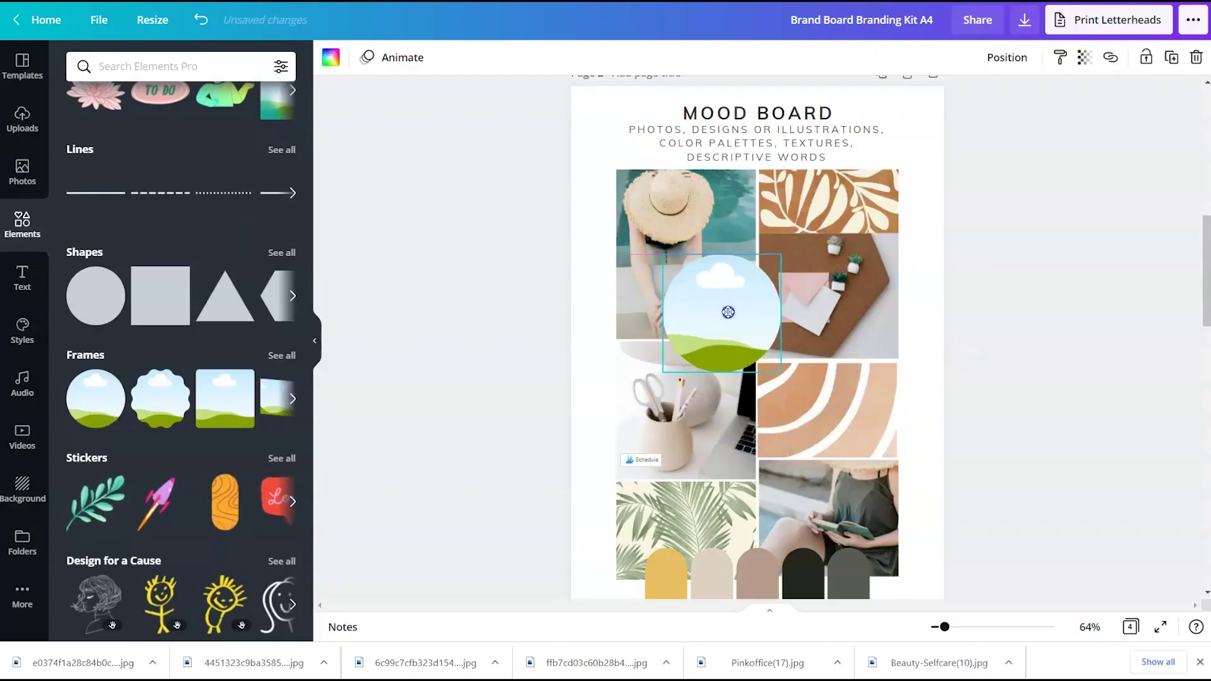
pyautogui.click(16, 116)
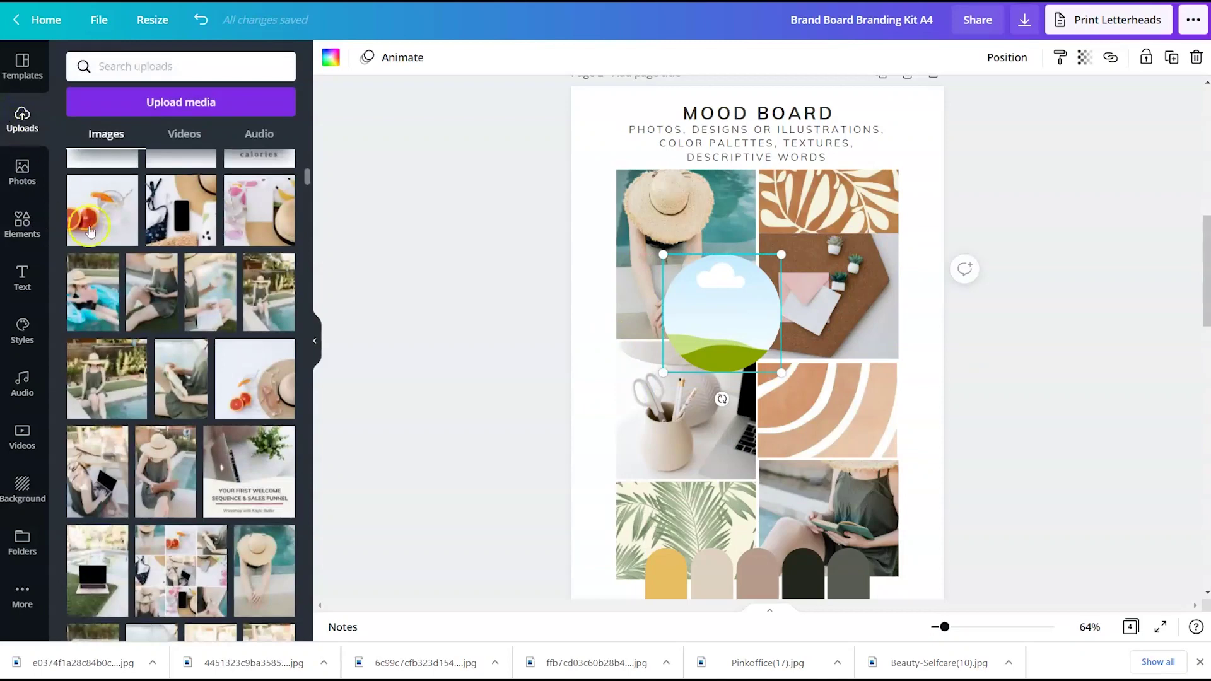
pyautogui.moveTo(210, 290); pyautogui.dragTo(675, 290)
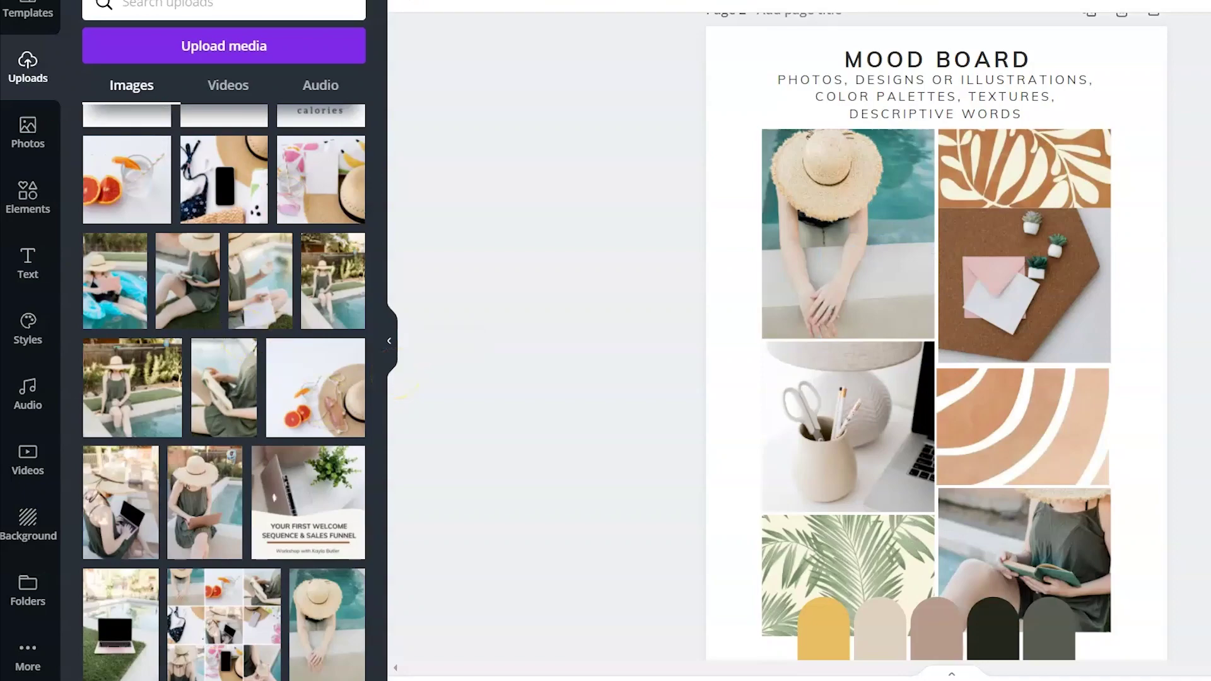
# Show the complete set of photo colors for the gold arch in the mood board's color palette
pyautogui.click(829, 630)
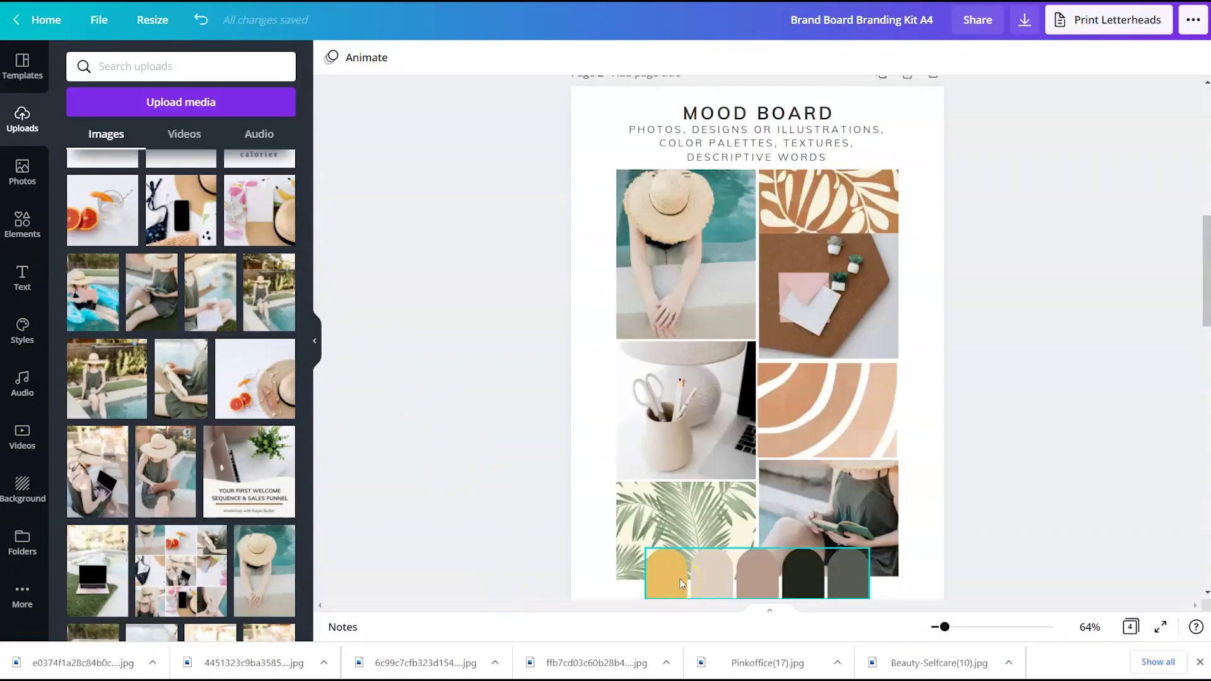
pyautogui.click(944, 398)
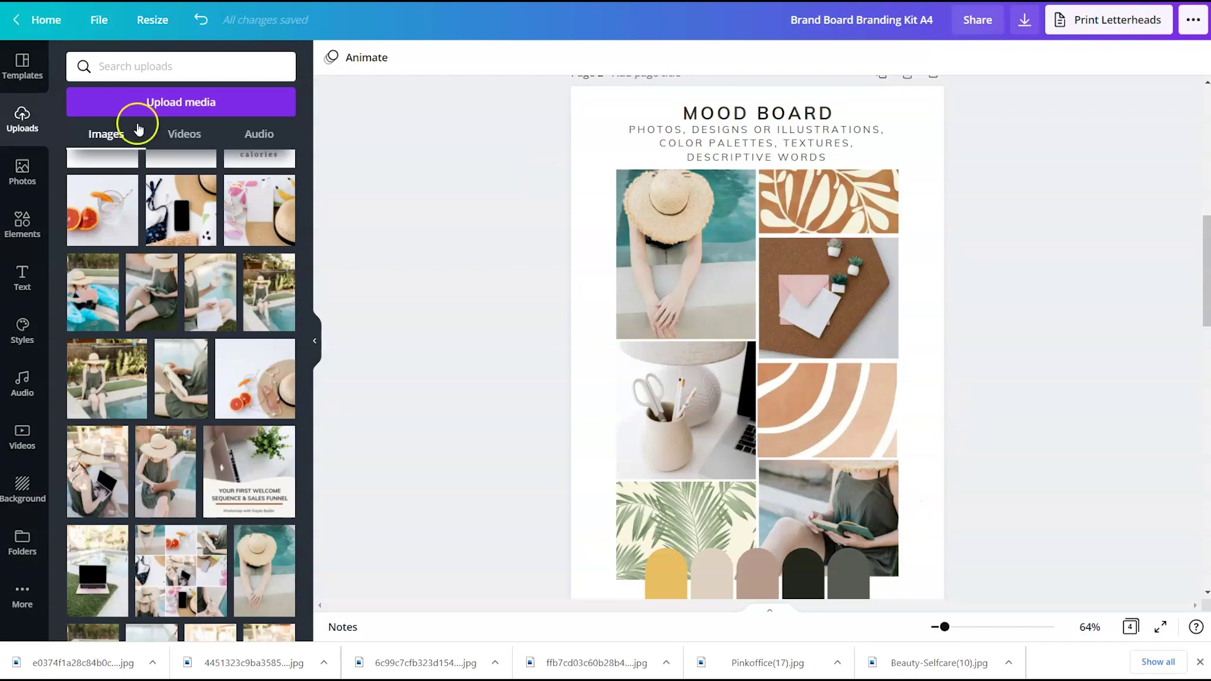
pyautogui.click(666, 584)
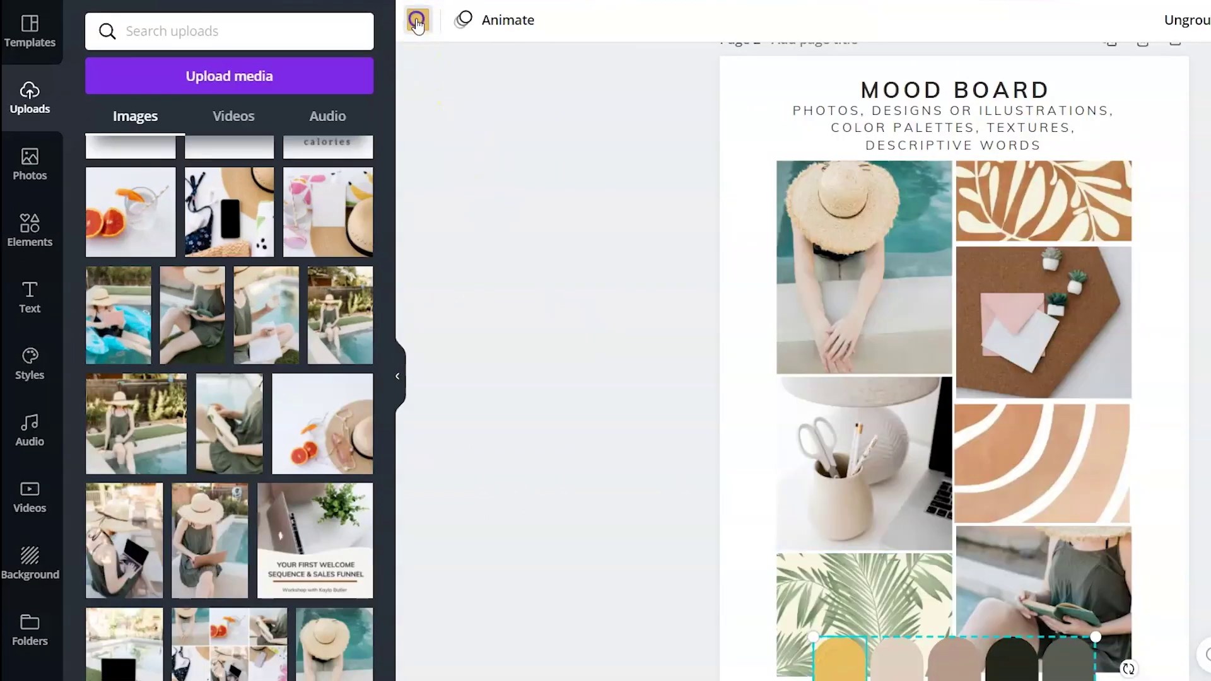
pyautogui.click(416, 21)
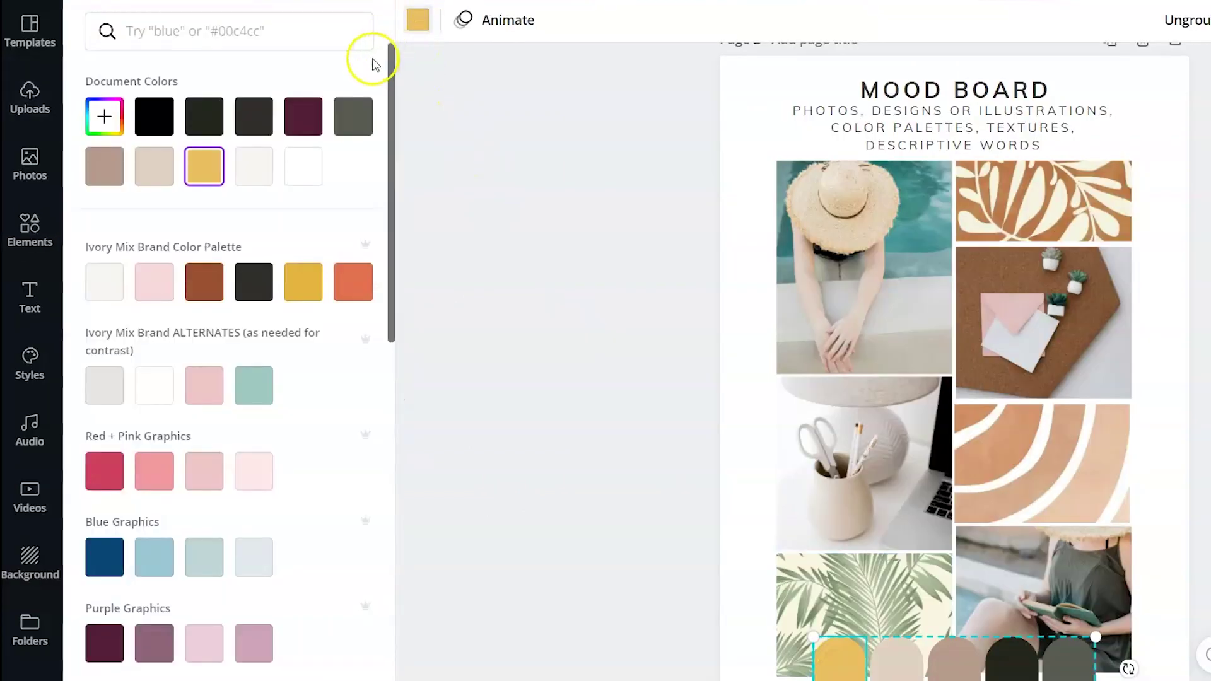
pyautogui.scroll(-1, 265, 212)
pyautogui.scroll(-15, 265, 212)
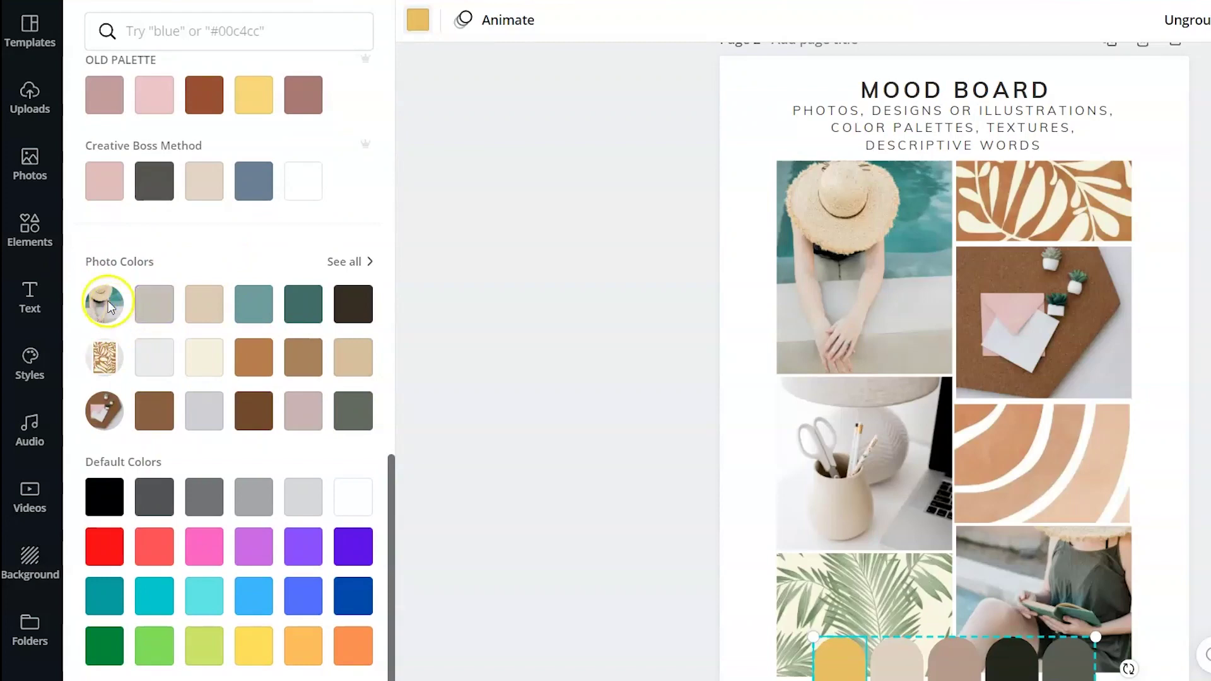
pyautogui.click(129, 313)
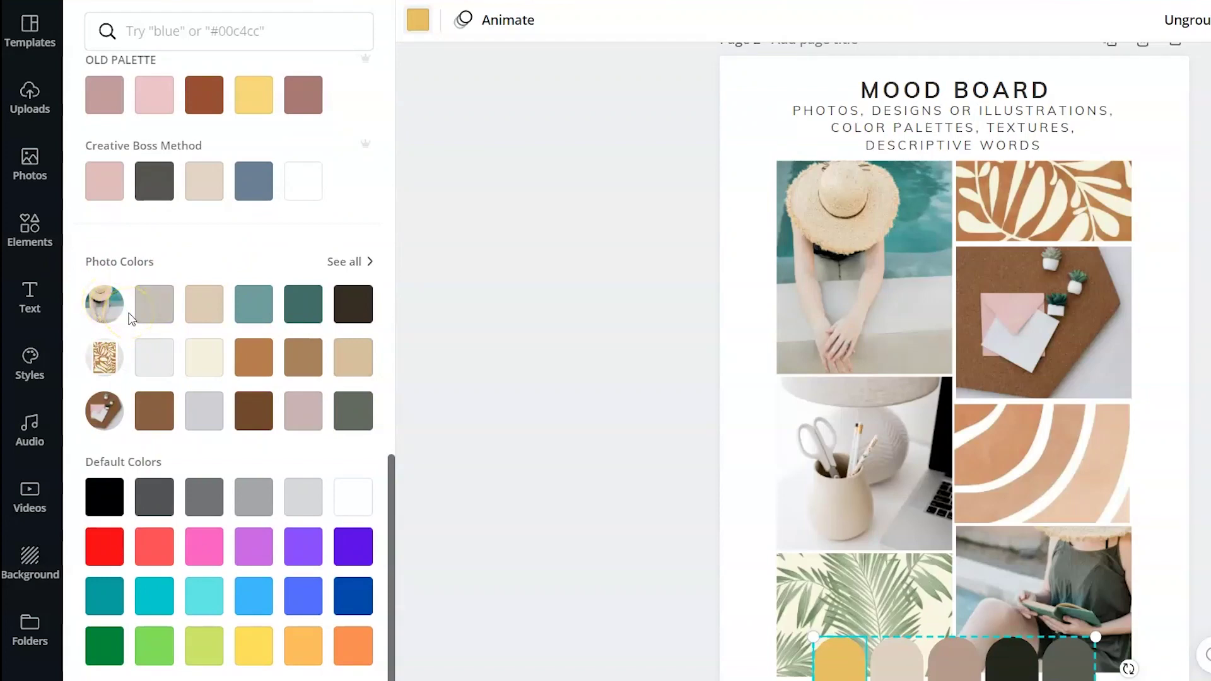
pyautogui.click(345, 261)
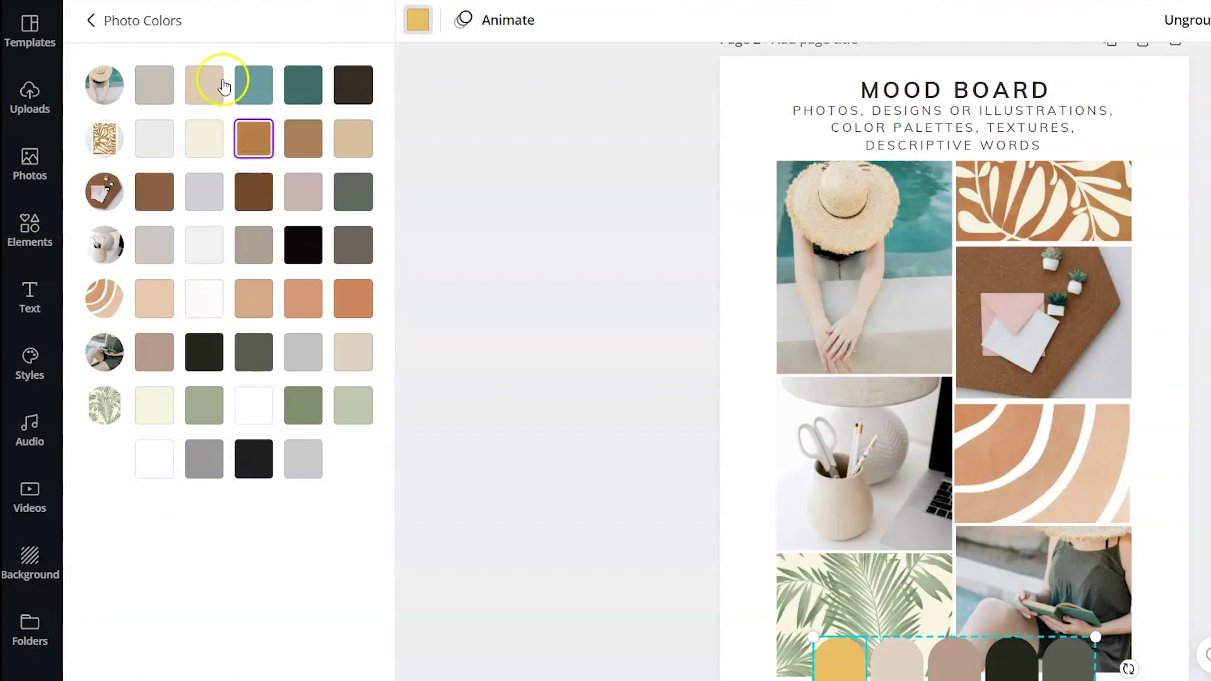
# Recolor the gold arch with the darkest terracotta shade taken from the curved-lines artwork
pyautogui.click(246, 498)
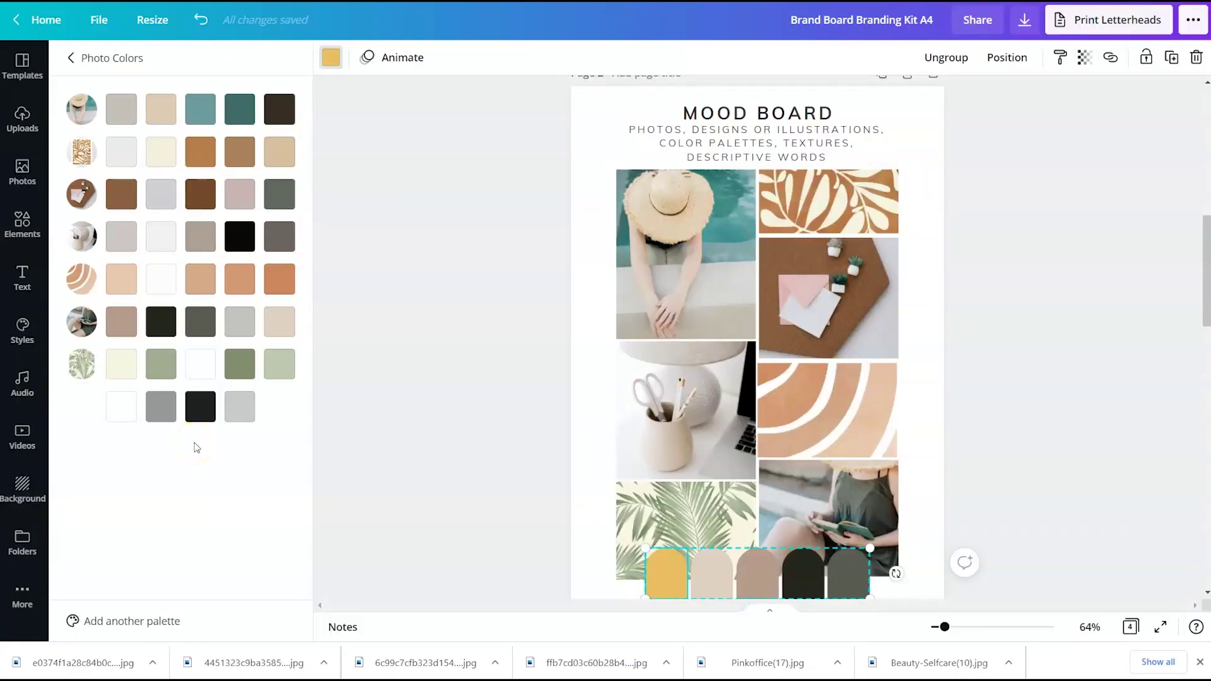
pyautogui.click(208, 481)
pyautogui.click(197, 479)
pyautogui.click(282, 285)
pyautogui.click(282, 287)
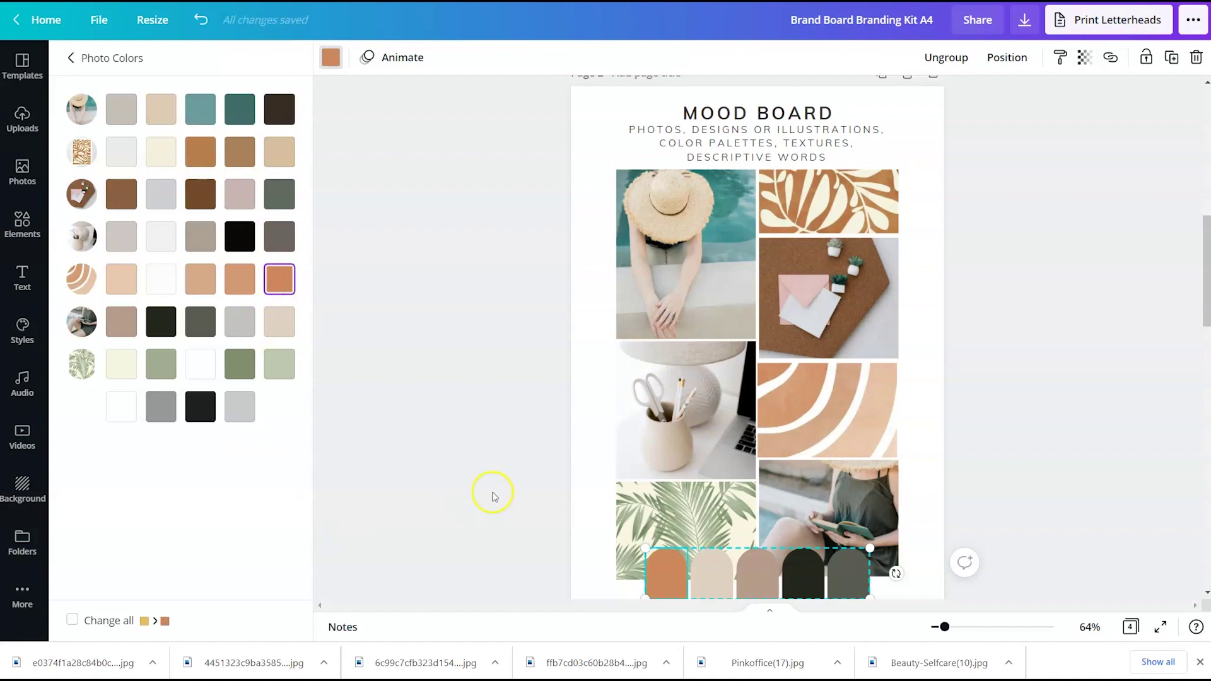
# Apply the gold-to-terracotta color change to the whole document, including the brand page's color palette circle
pyautogui.scroll(8, 495, 487)
pyautogui.scroll(3, 498, 485)
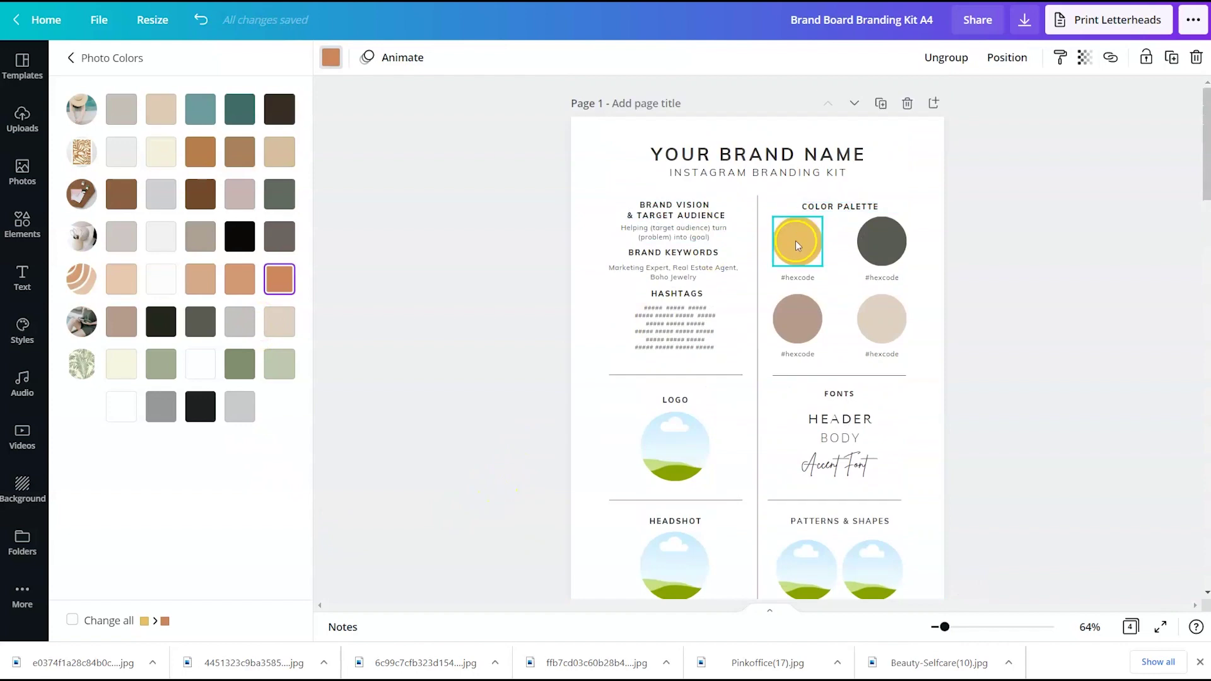
pyautogui.scroll(-7, 425, 391)
pyautogui.scroll(-3, 431, 395)
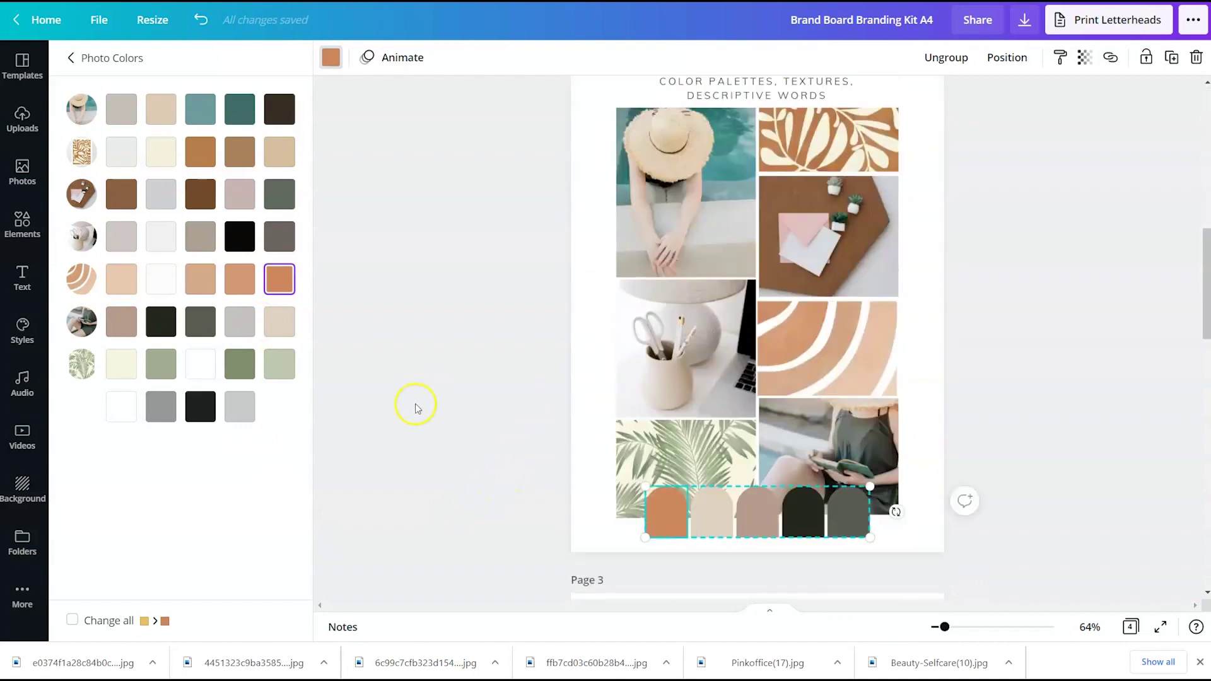
pyautogui.click(73, 620)
pyautogui.scroll(7, 544, 435)
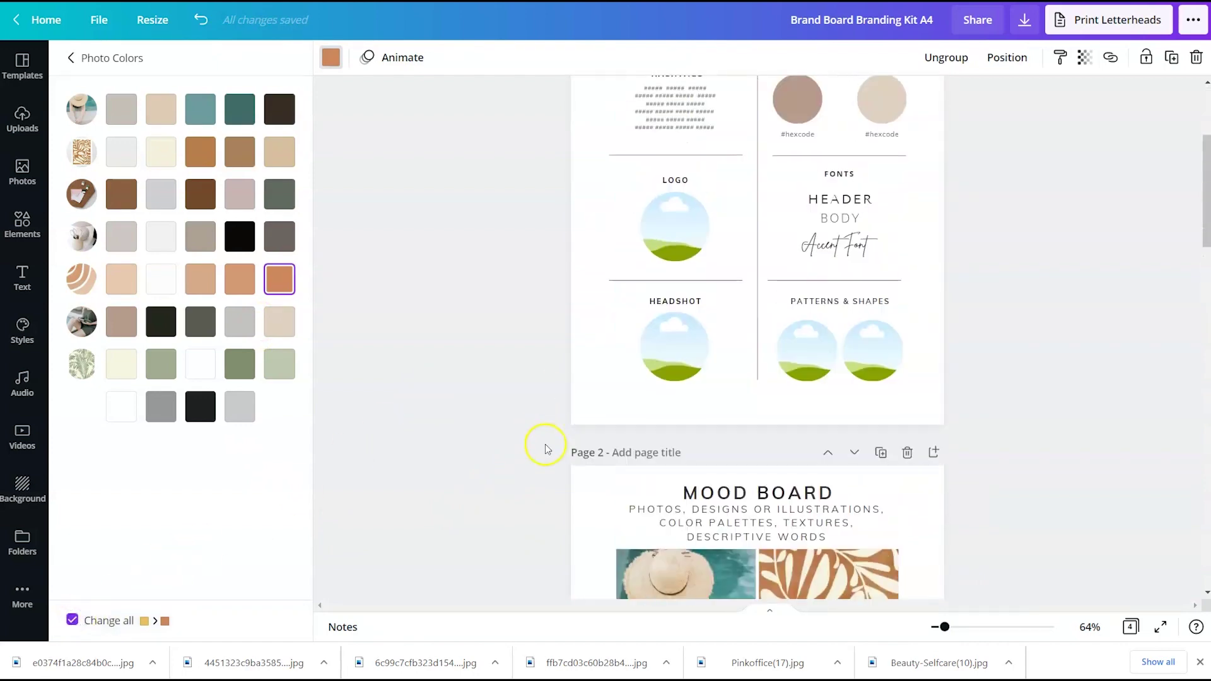
pyautogui.scroll(2, 870, 252)
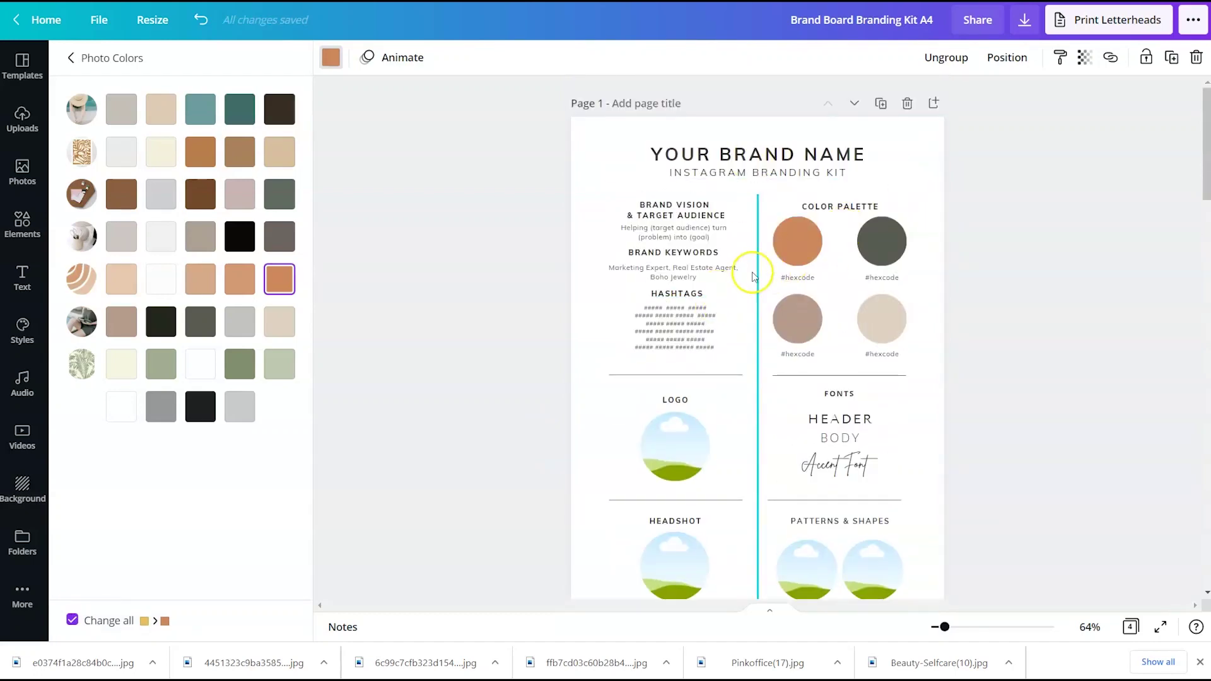
pyautogui.scroll(-2, 486, 346)
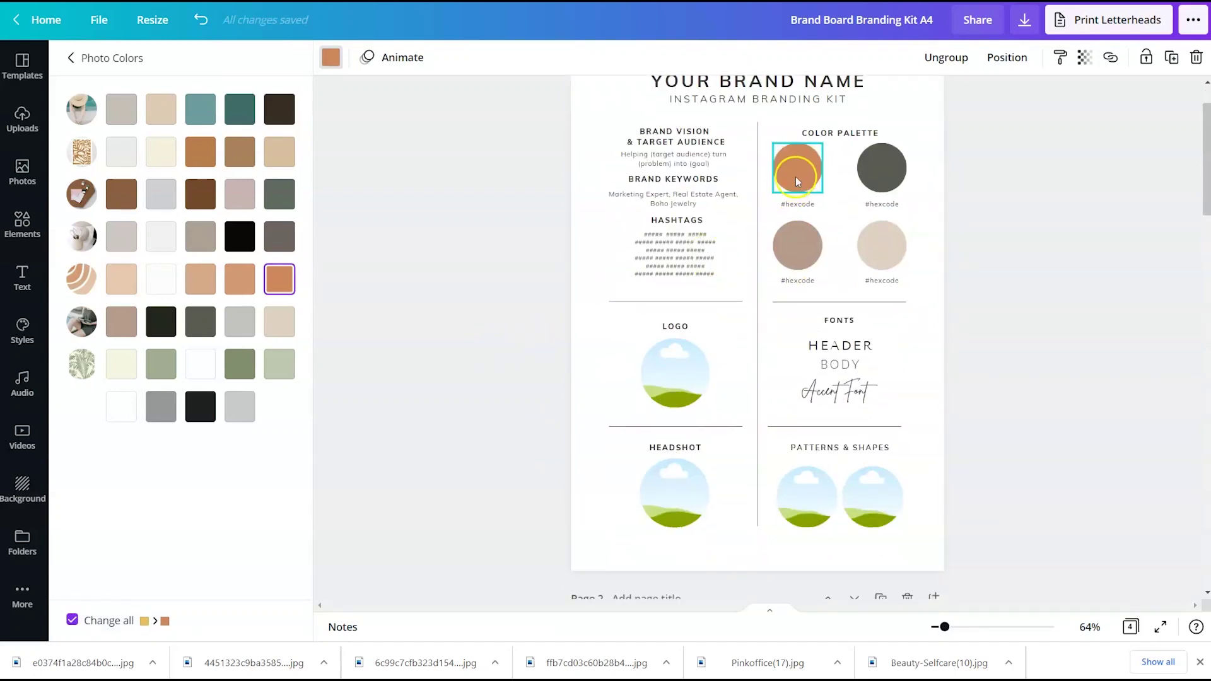
pyautogui.click(483, 297)
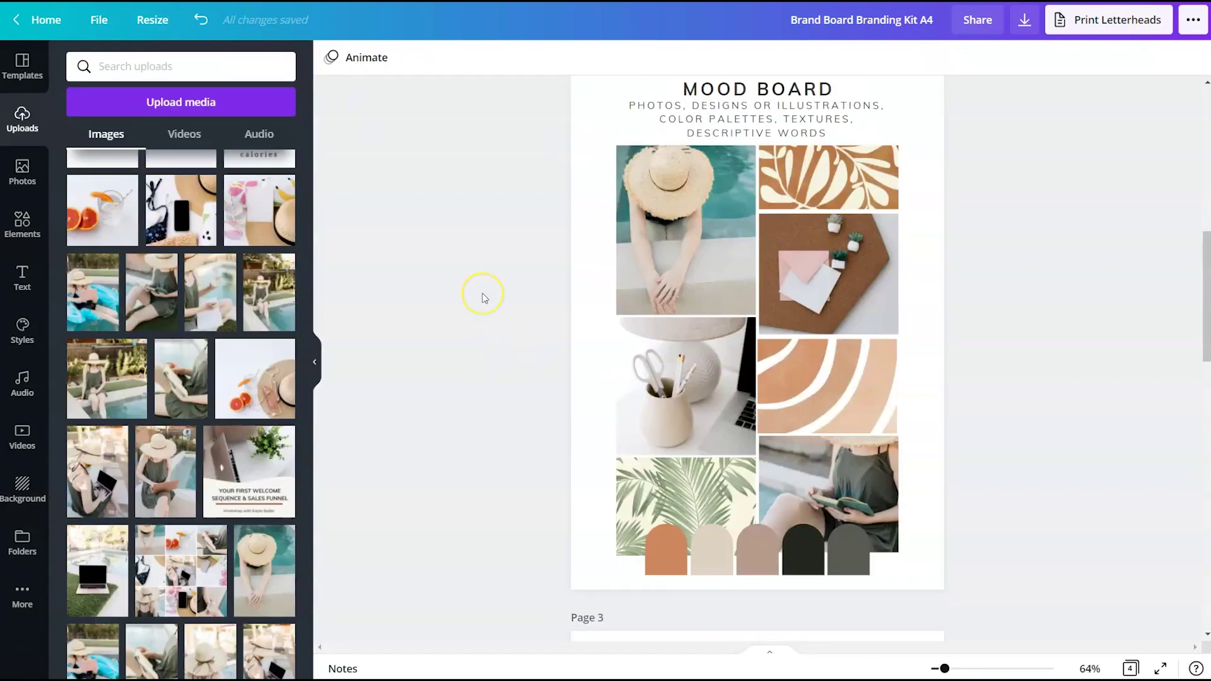
pyautogui.click(504, 358)
pyautogui.scroll(10, 503, 365)
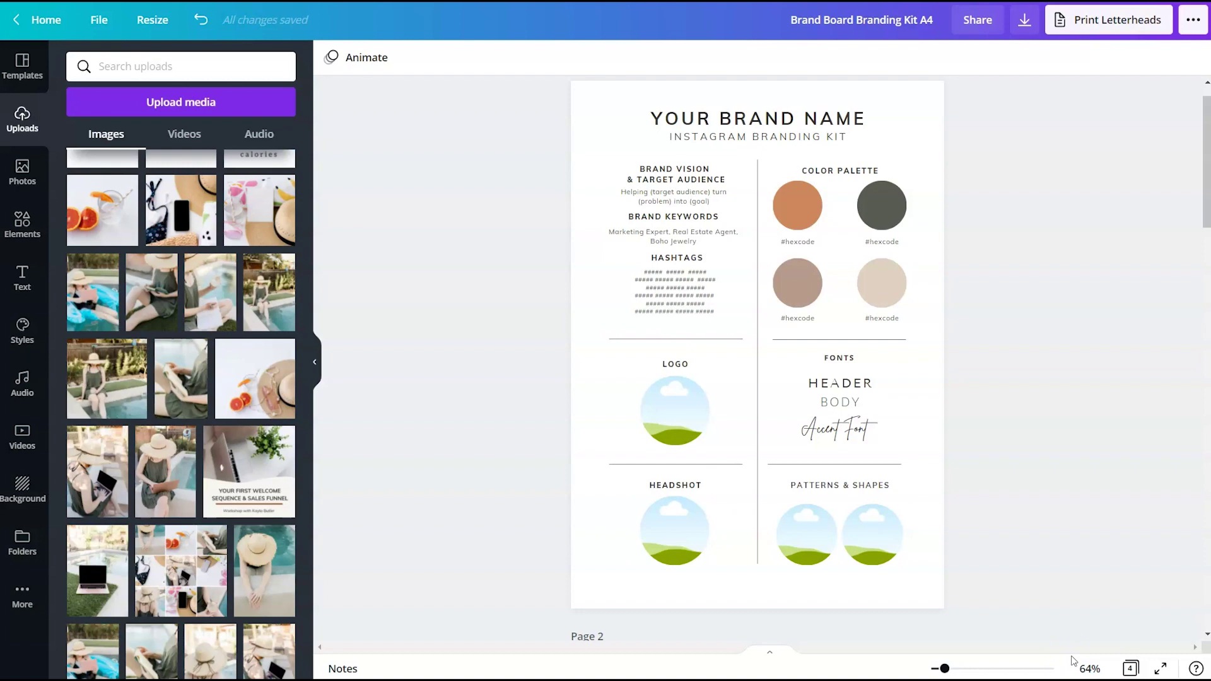
pyautogui.click(1059, 662)
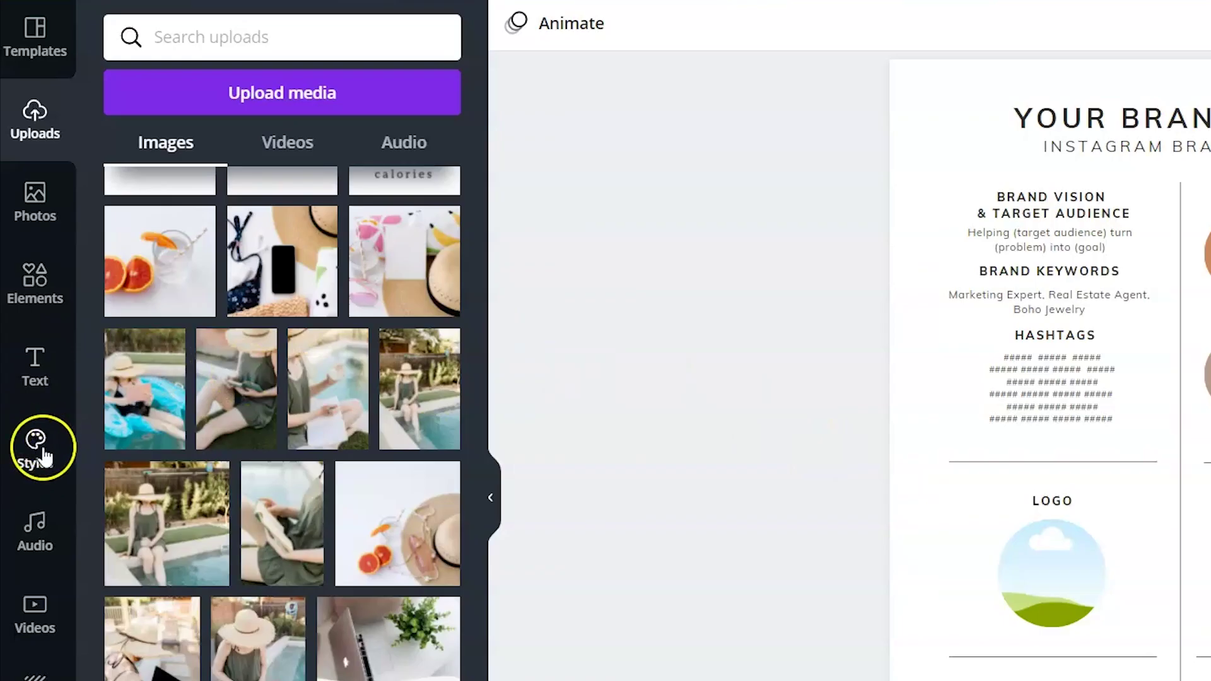
# Browse the suggested font style pairings for header and body combinations that could suit the brand
pyautogui.click(43, 450)
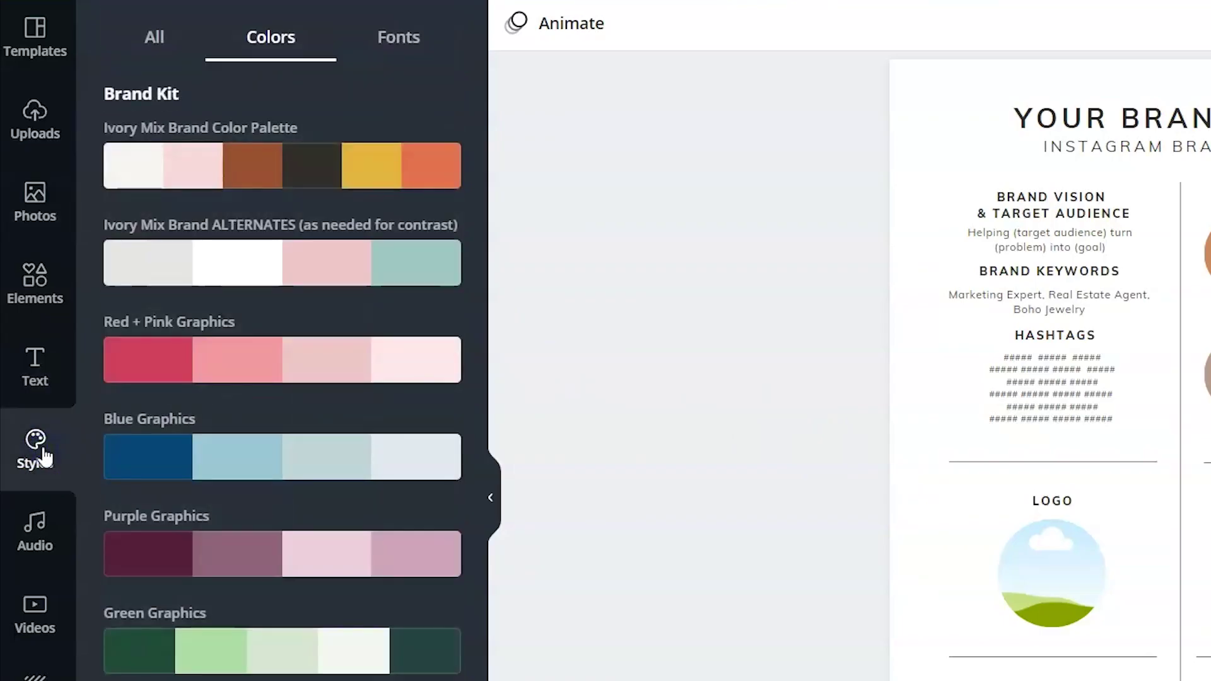
pyautogui.click(387, 44)
pyautogui.scroll(-2, 284, 429)
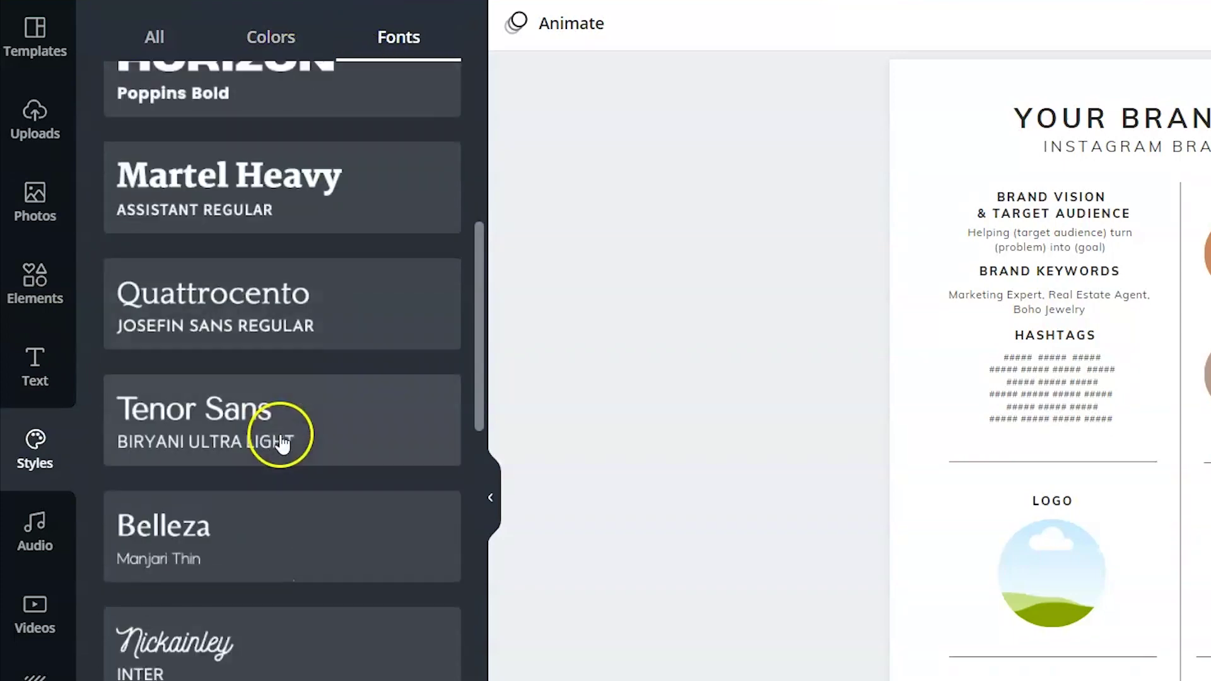
pyautogui.scroll(-12, 278, 454)
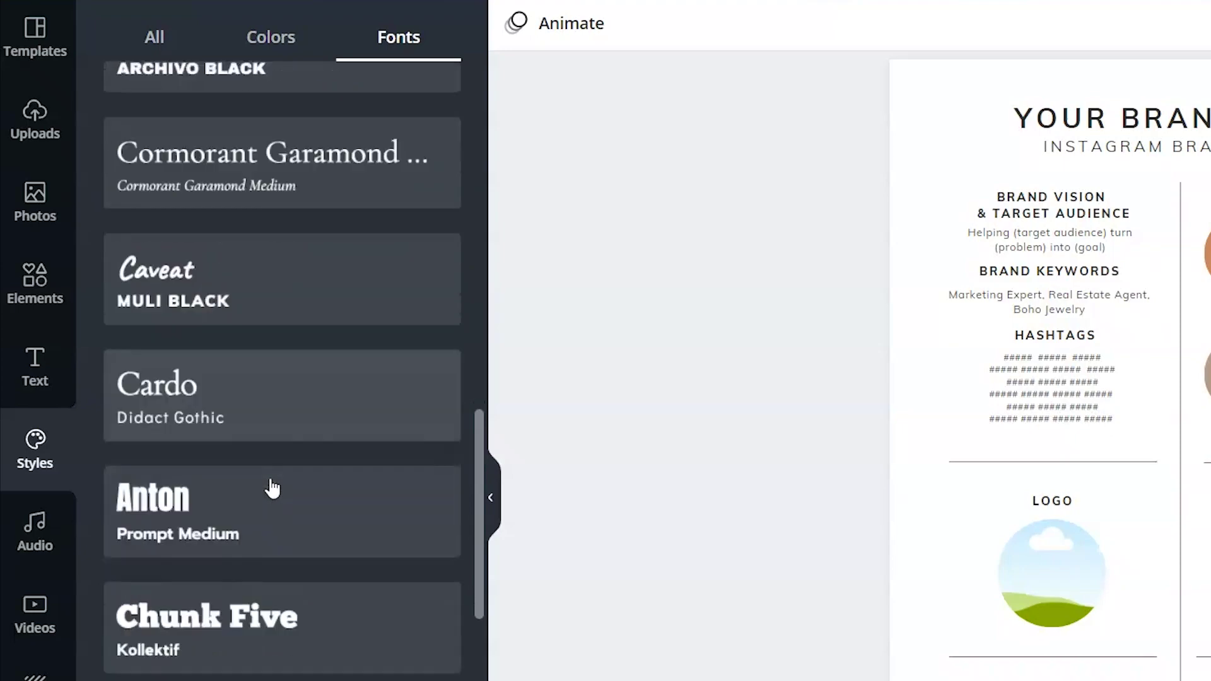
pyautogui.scroll(-5, 272, 489)
pyautogui.scroll(-5, 227, 416)
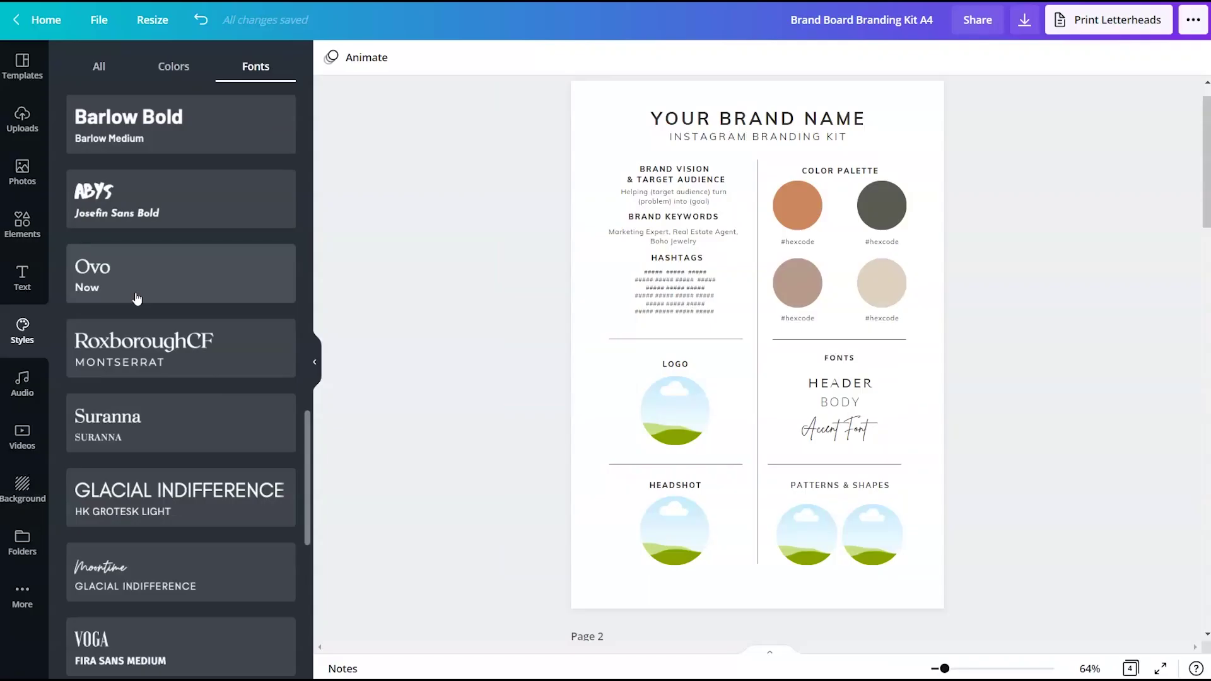
pyautogui.scroll(-4, 137, 299)
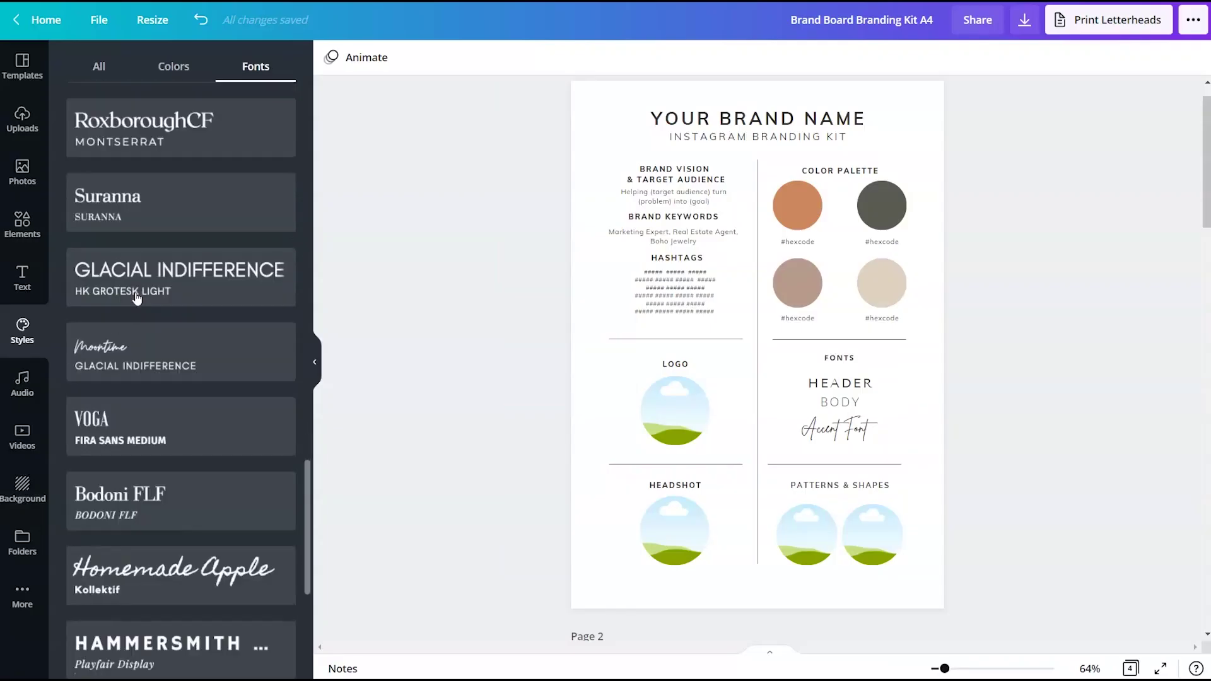
pyautogui.scroll(-2, 171, 357)
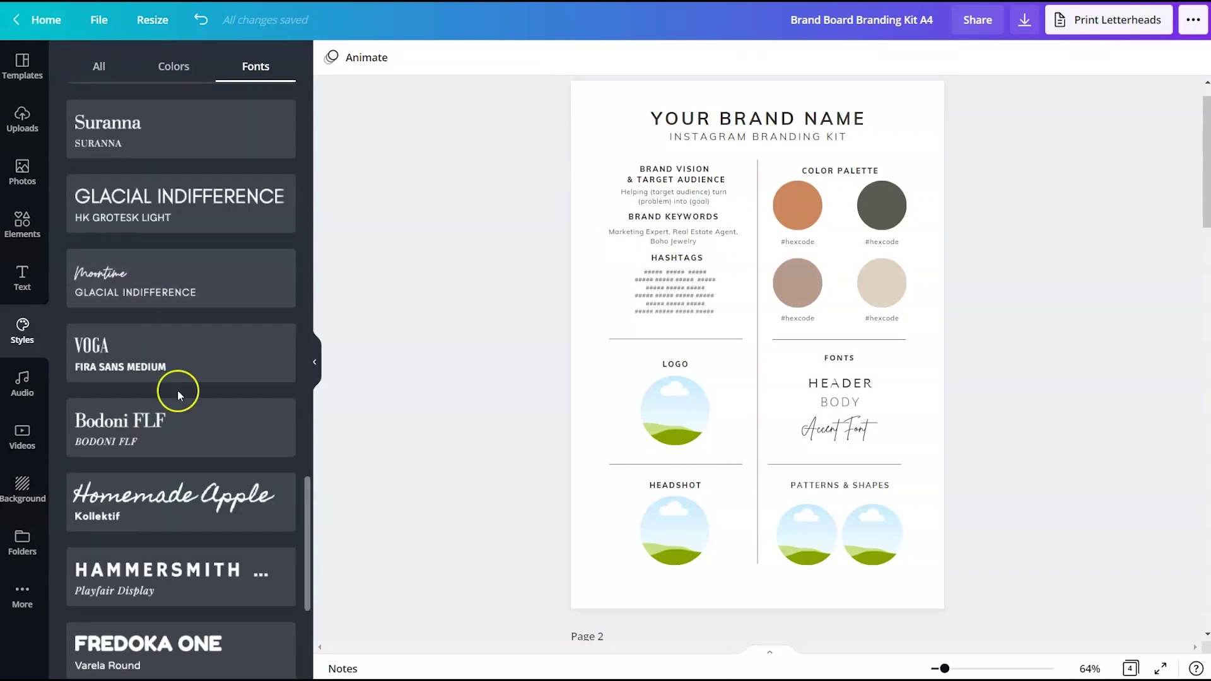
pyautogui.scroll(20, 177, 390)
pyautogui.scroll(-4, 177, 394)
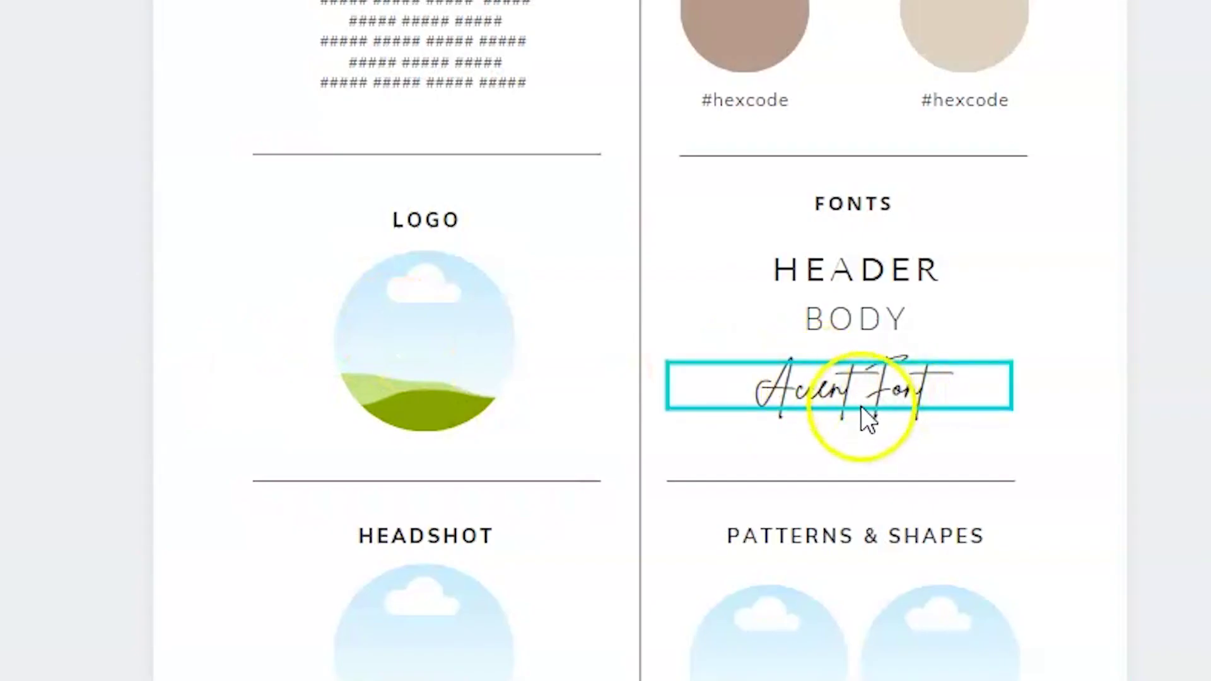
# Check the font of the Accent Font sample on the brand page and browse the popular fonts available for it
pyautogui.click(851, 391)
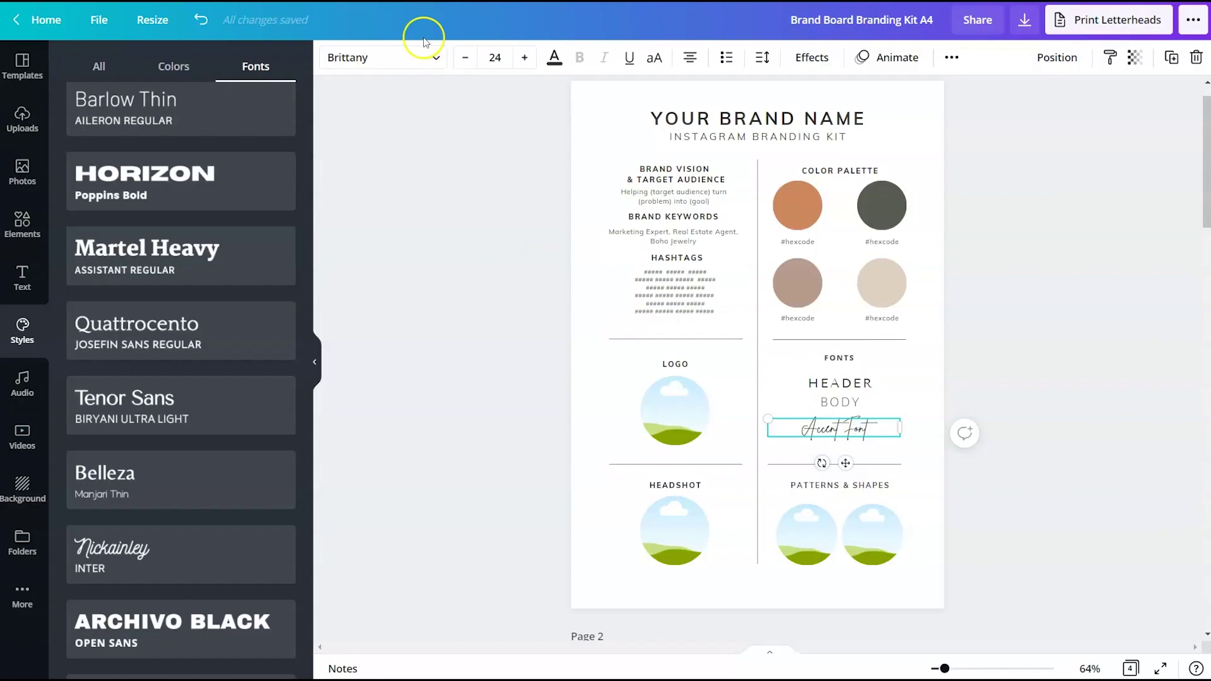
pyautogui.click(391, 59)
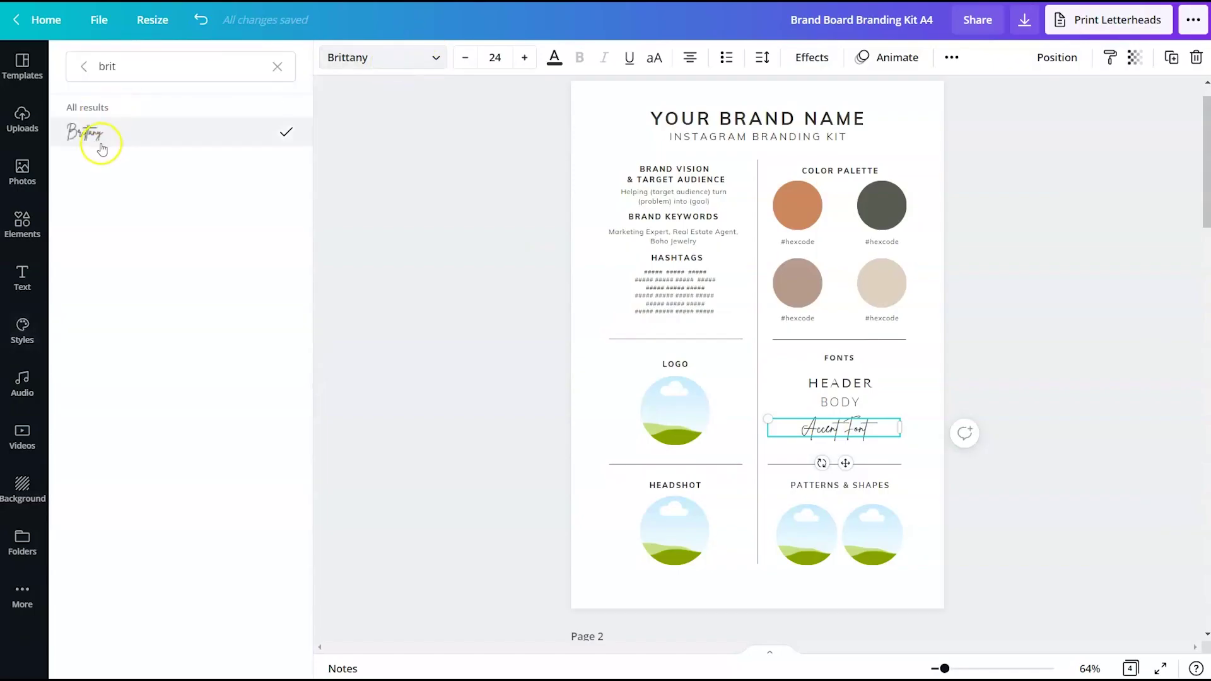
pyautogui.click(84, 67)
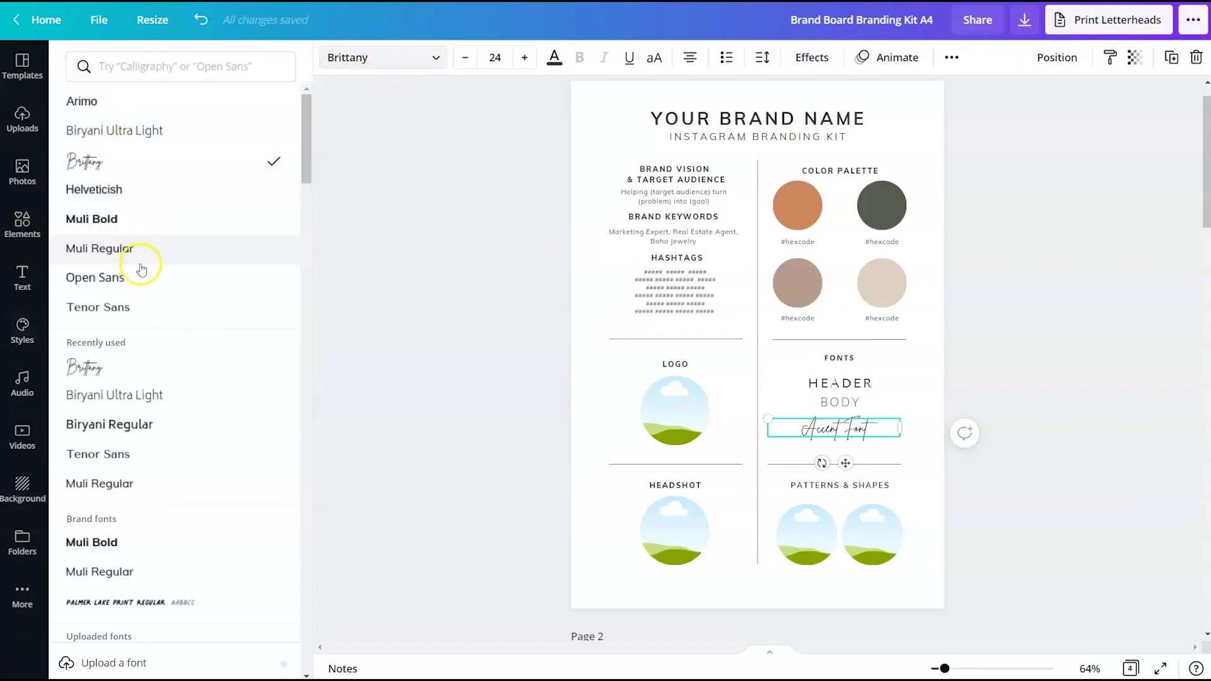
pyautogui.scroll(-15, 142, 260)
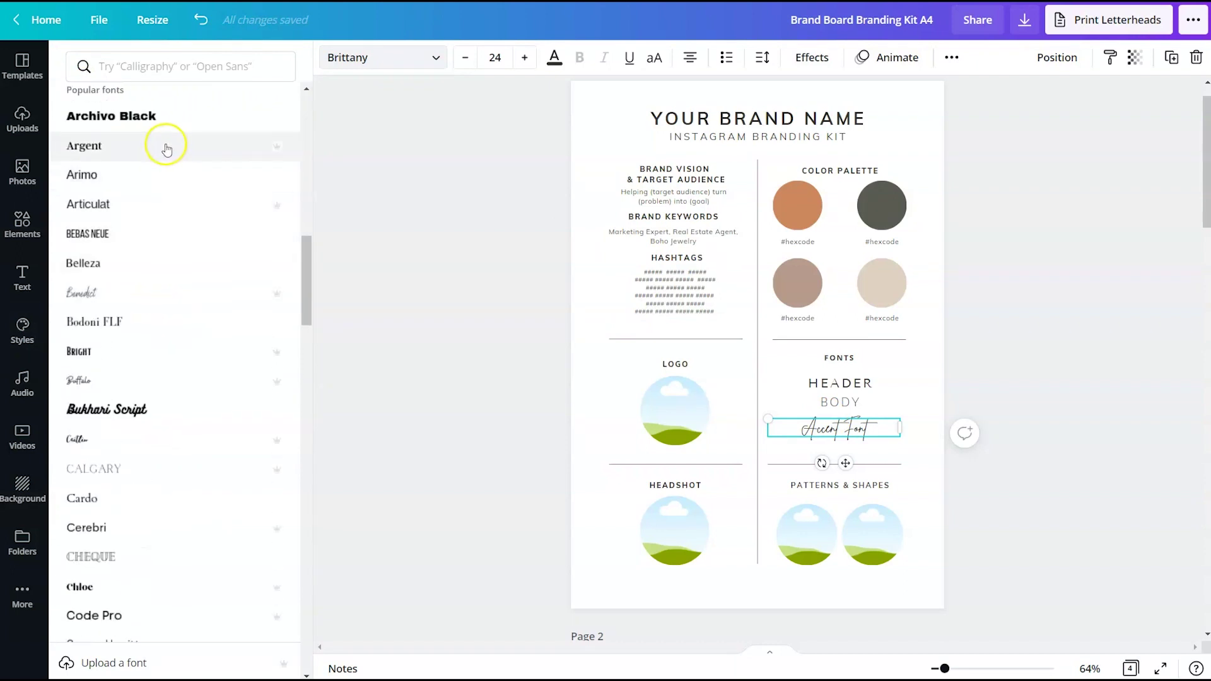
pyautogui.moveTo(279, 210)
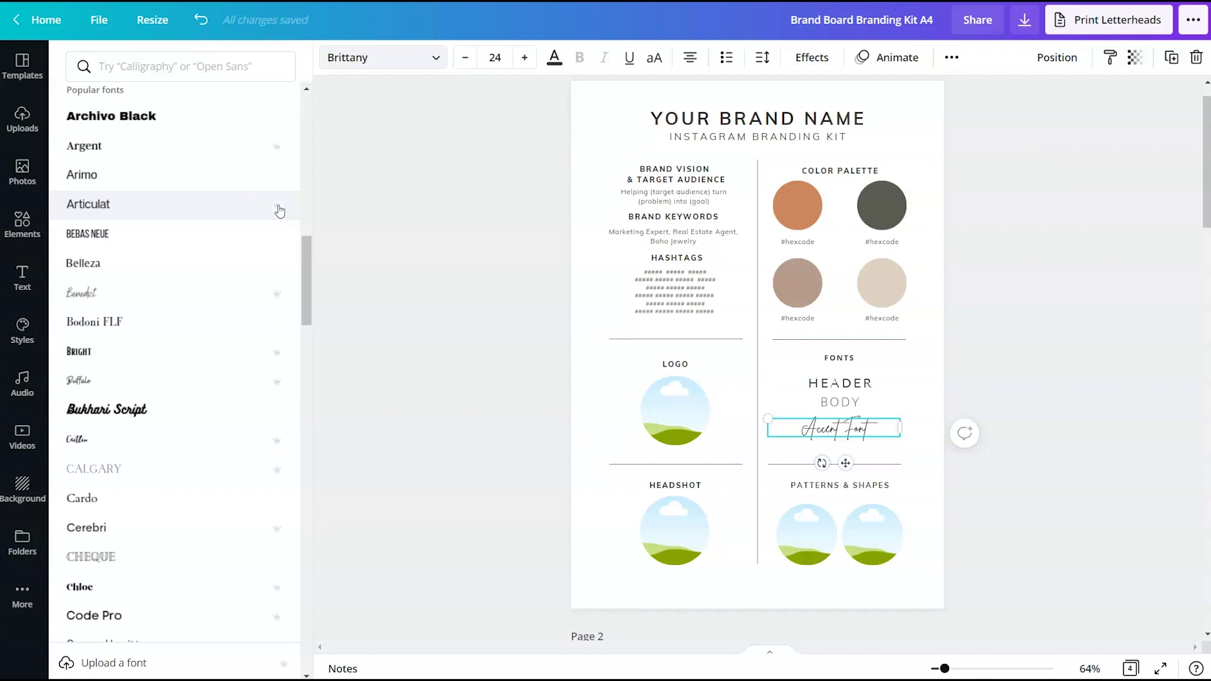
pyautogui.scroll(-15, 170, 337)
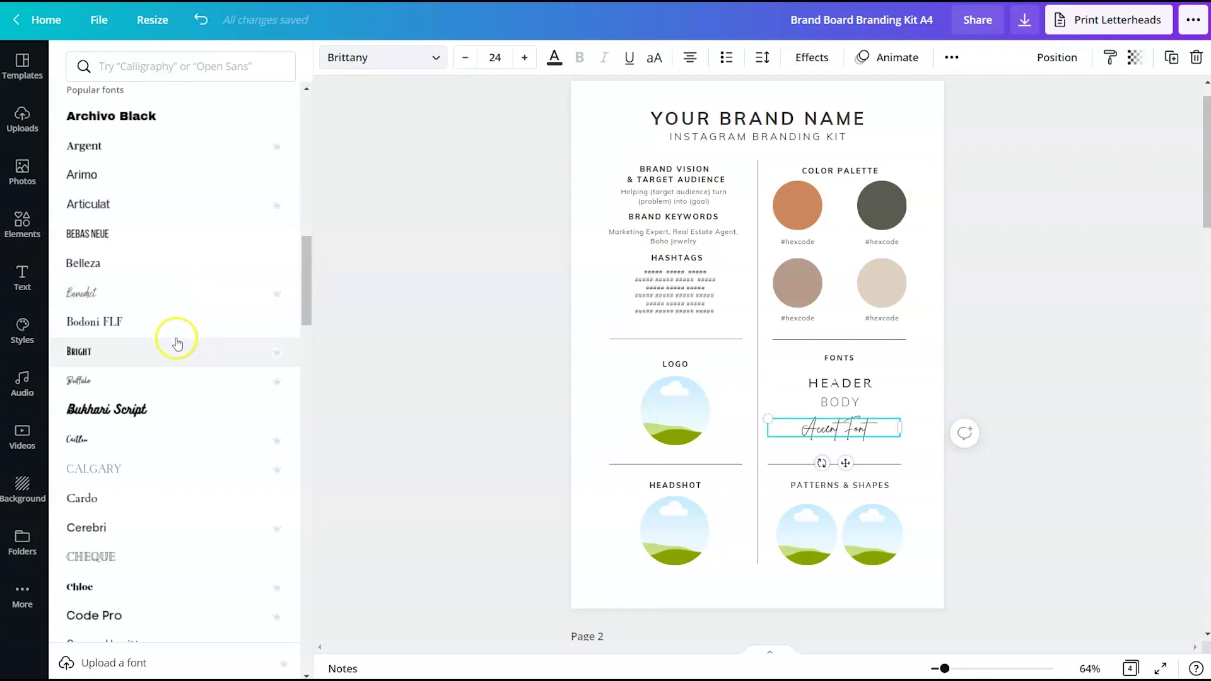
# Replace the header, body and accent sample texts in the Fonts section with TENOR, Biryani Ultra Light and Brittany Accent
pyautogui.click(842, 382)
pyautogui.doubleClick(847, 383)
pyautogui.write('TENOR')
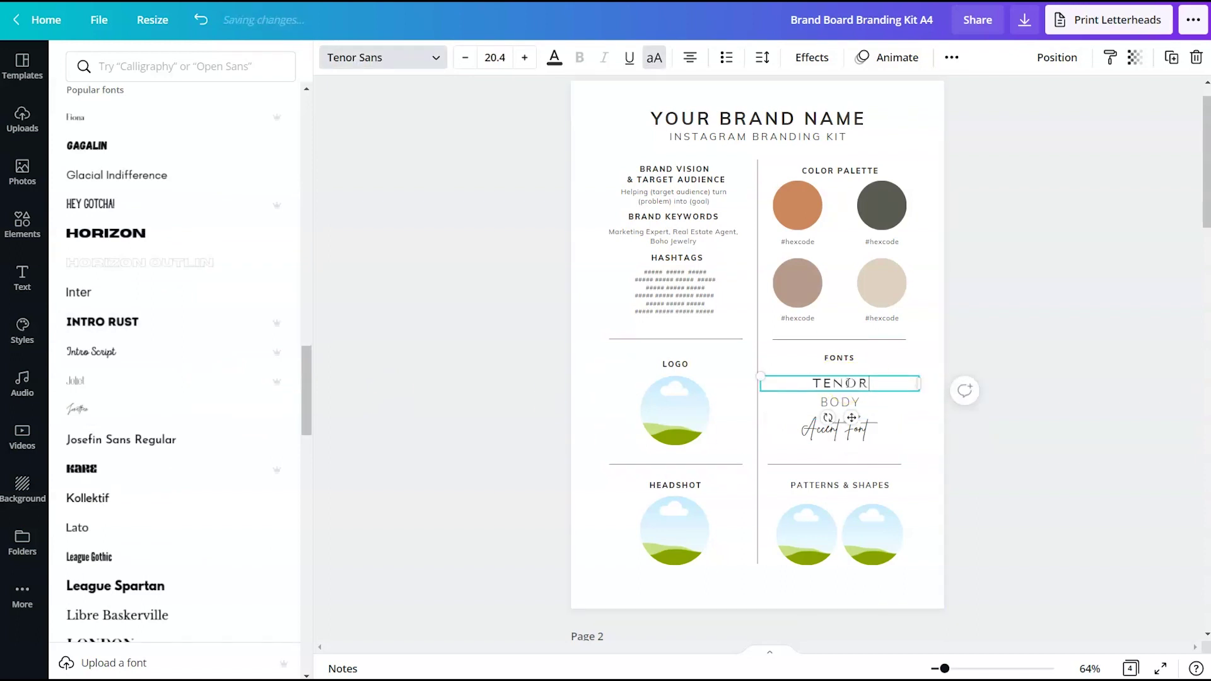
pyautogui.press('BackSpace')
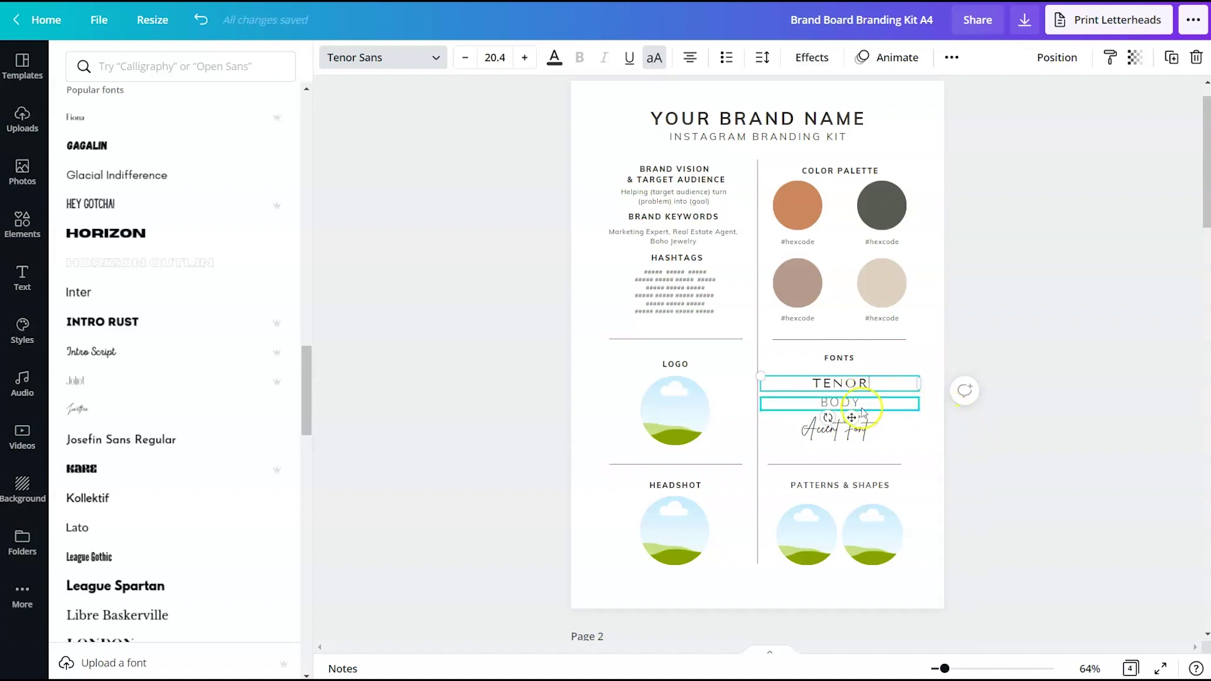
pyautogui.click(116, 78)
pyautogui.click(898, 387)
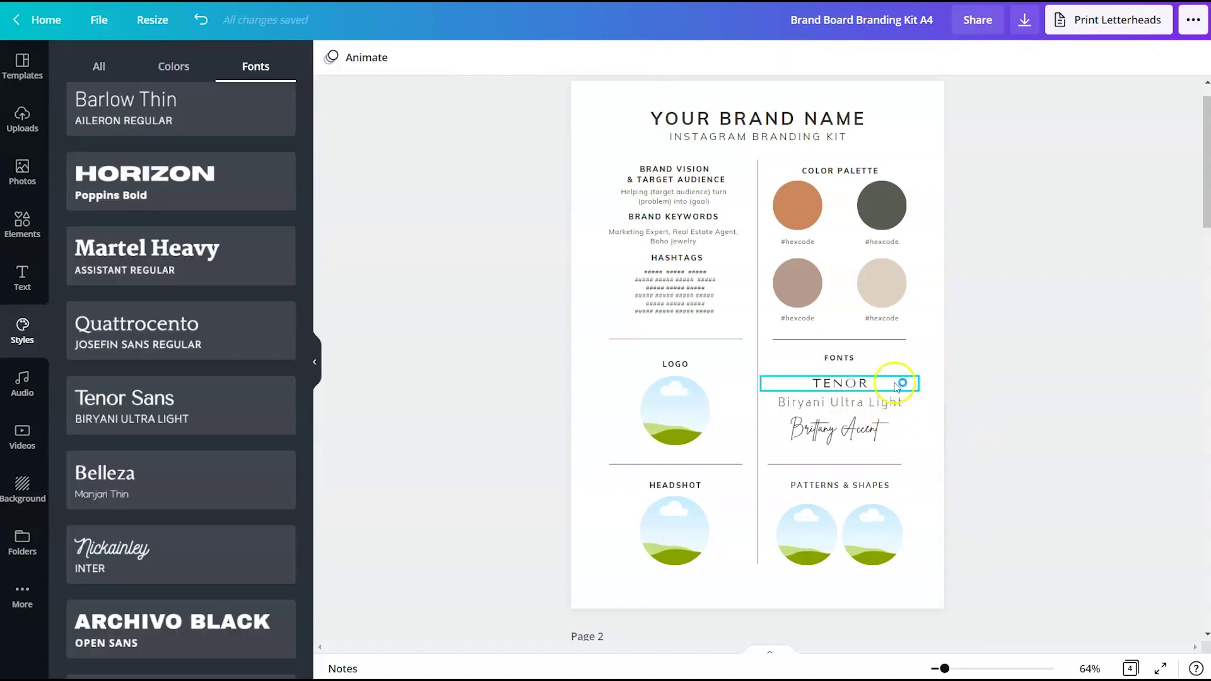
pyautogui.click(883, 402)
pyautogui.click(871, 431)
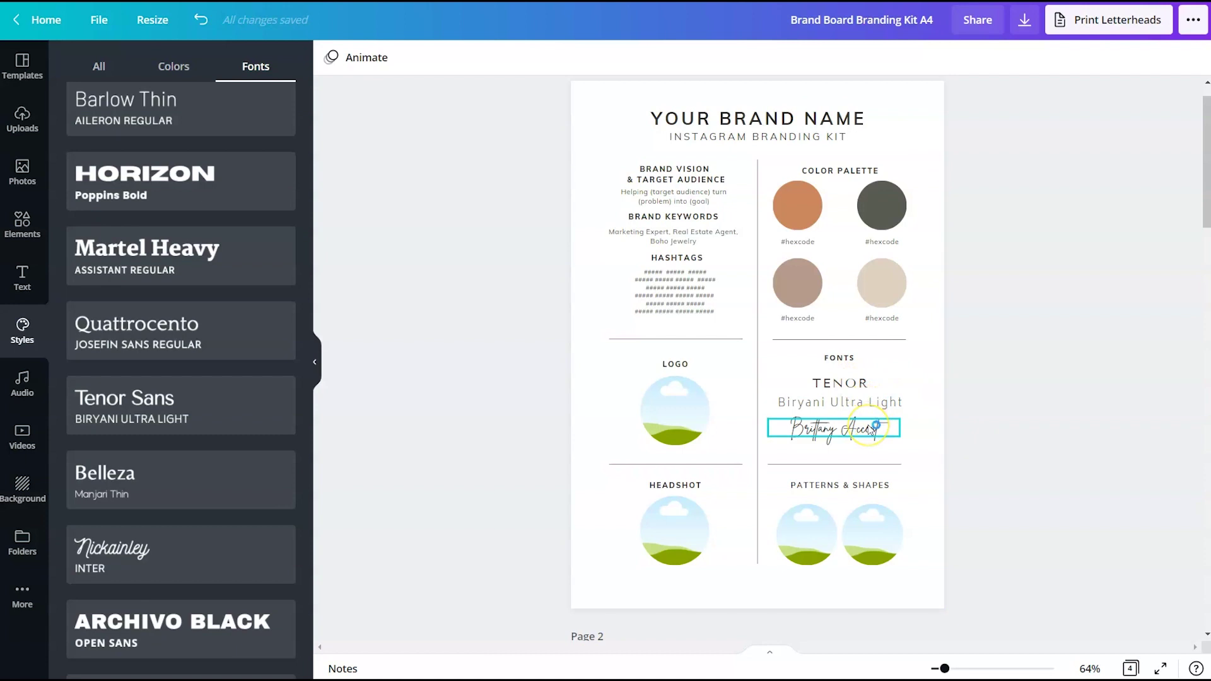
pyautogui.click(839, 381)
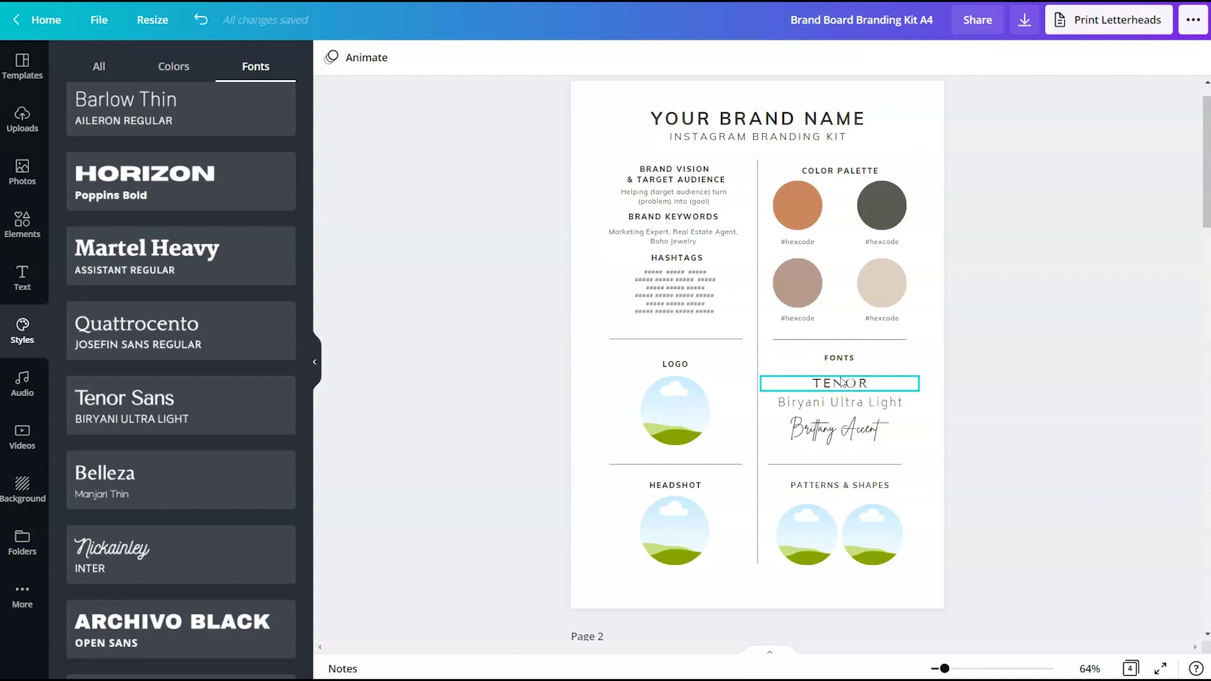
pyautogui.click(838, 430)
pyautogui.click(823, 546)
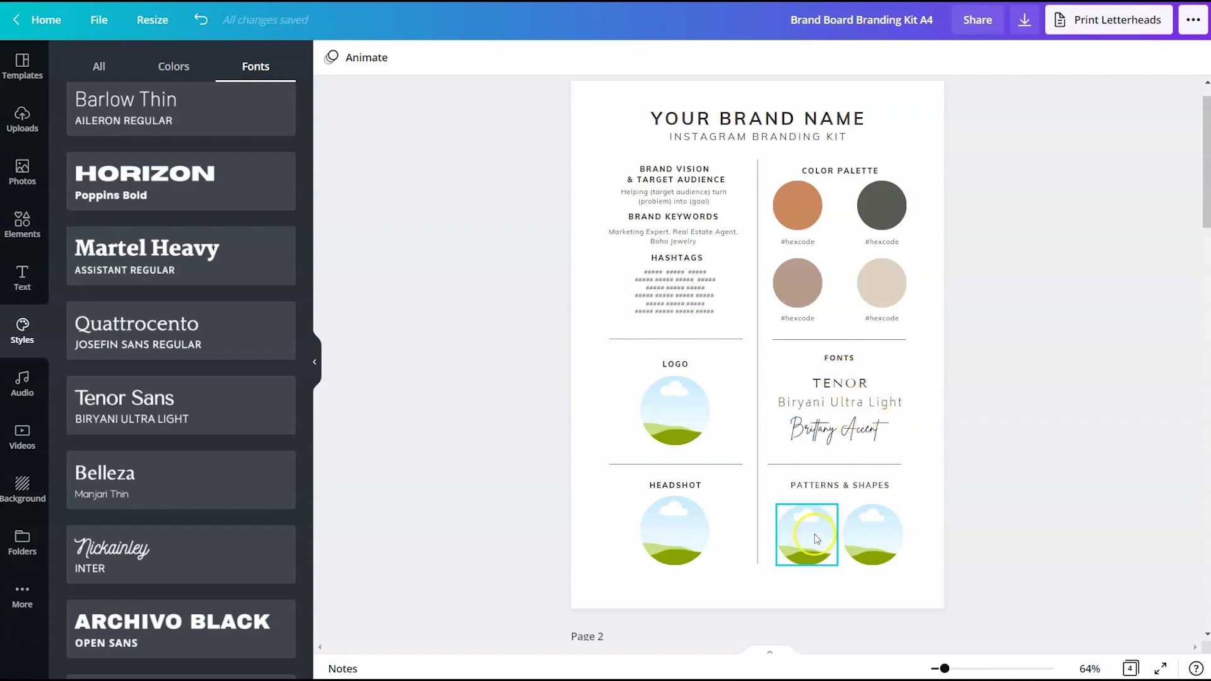
pyautogui.click(1003, 486)
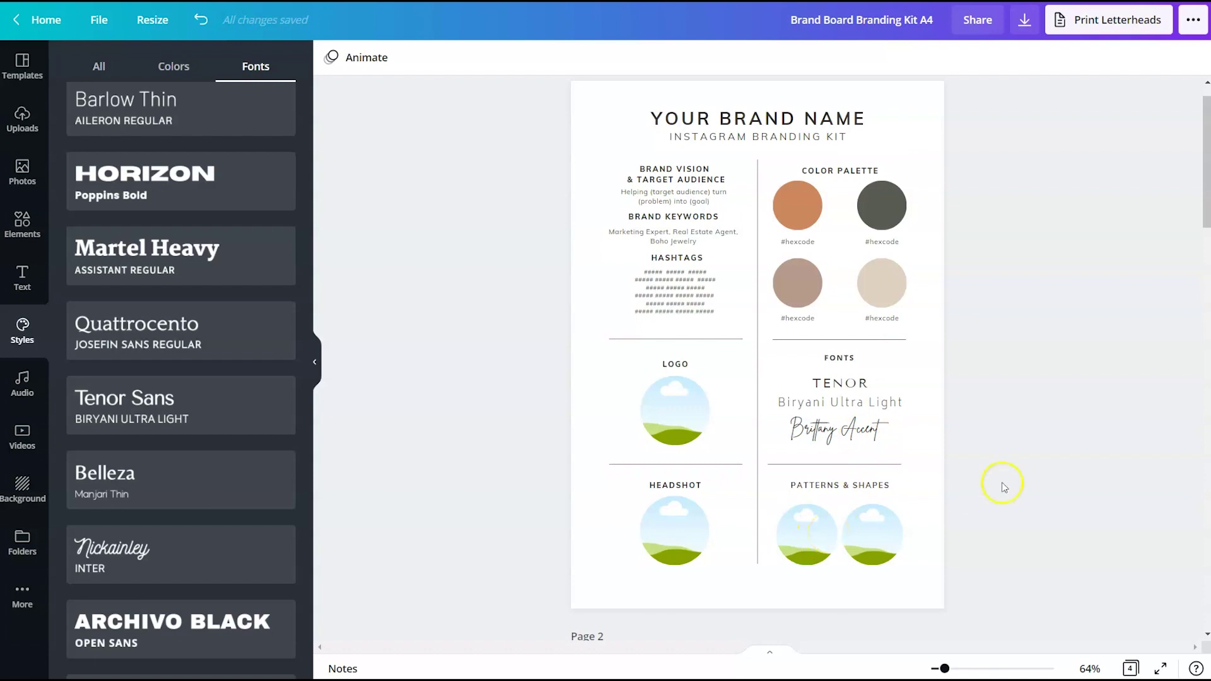
# Search the design elements for "organic rainbow" and browse the illustrations for ones that match the mood board
pyautogui.scroll(-10, 994, 494)
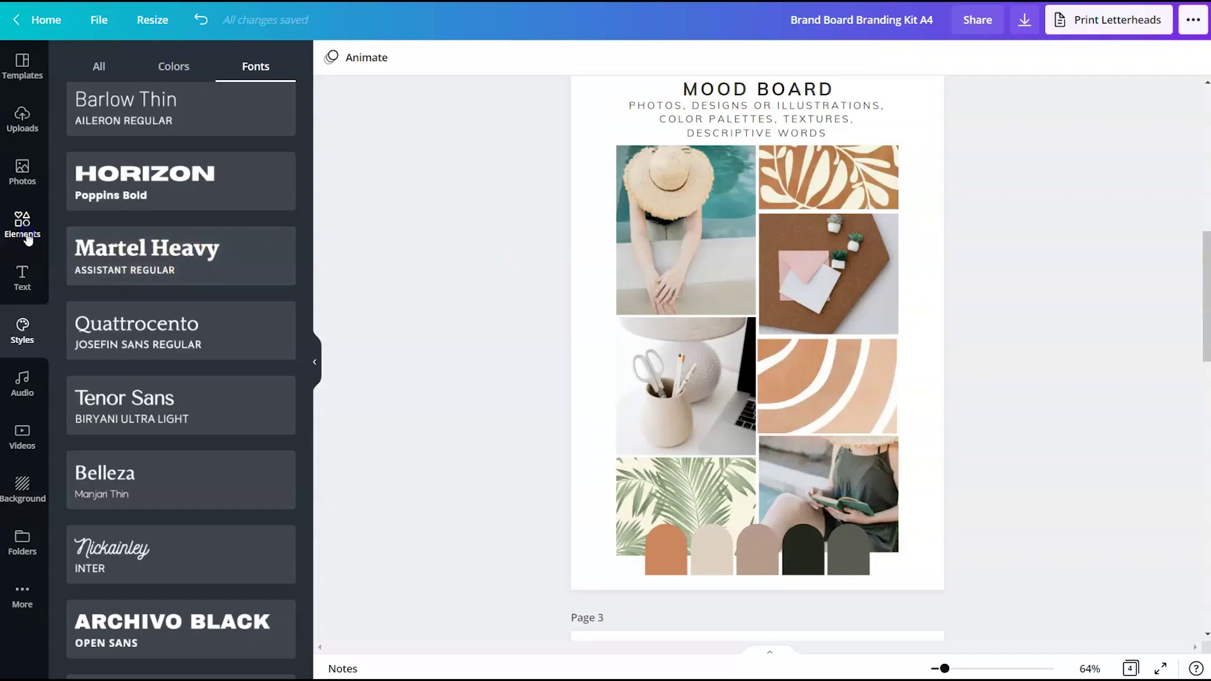
pyautogui.click(22, 227)
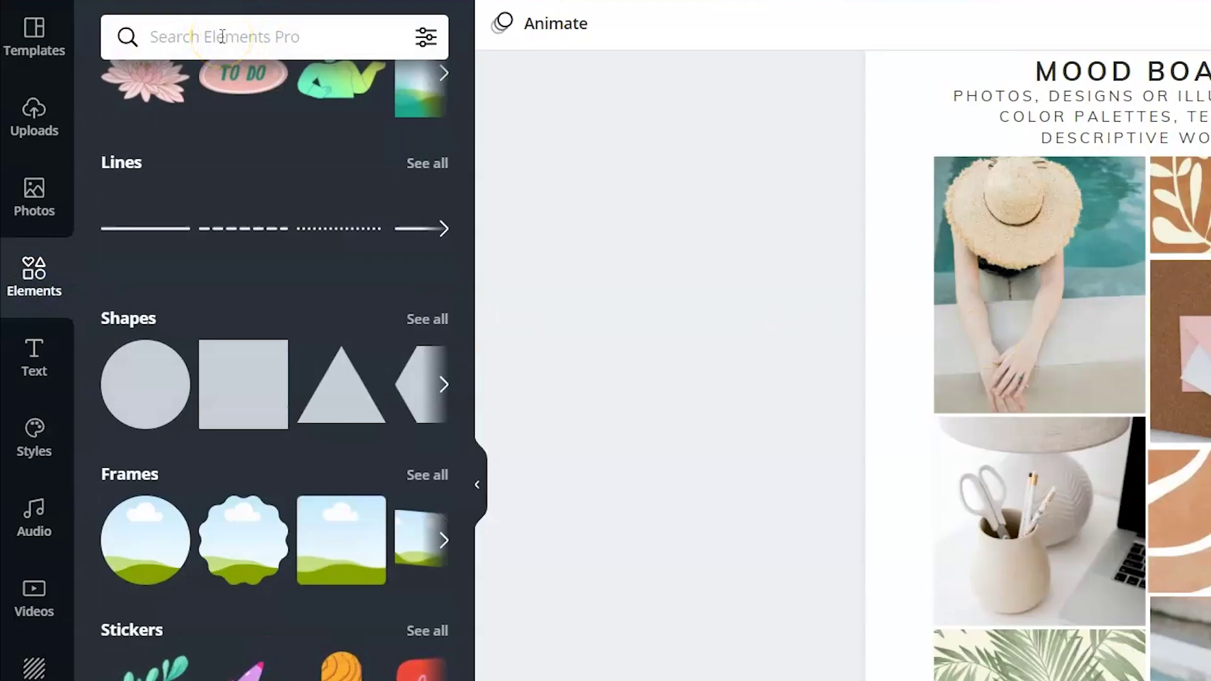
pyautogui.click(145, 66)
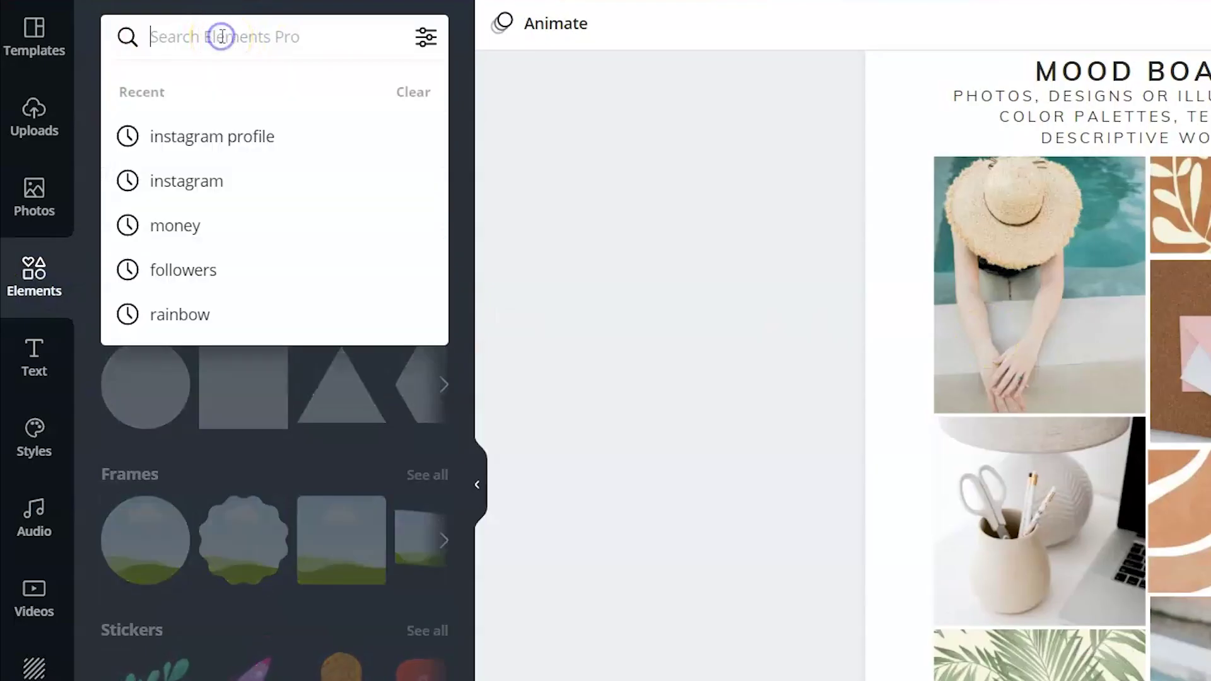
pyautogui.write('organic rai')
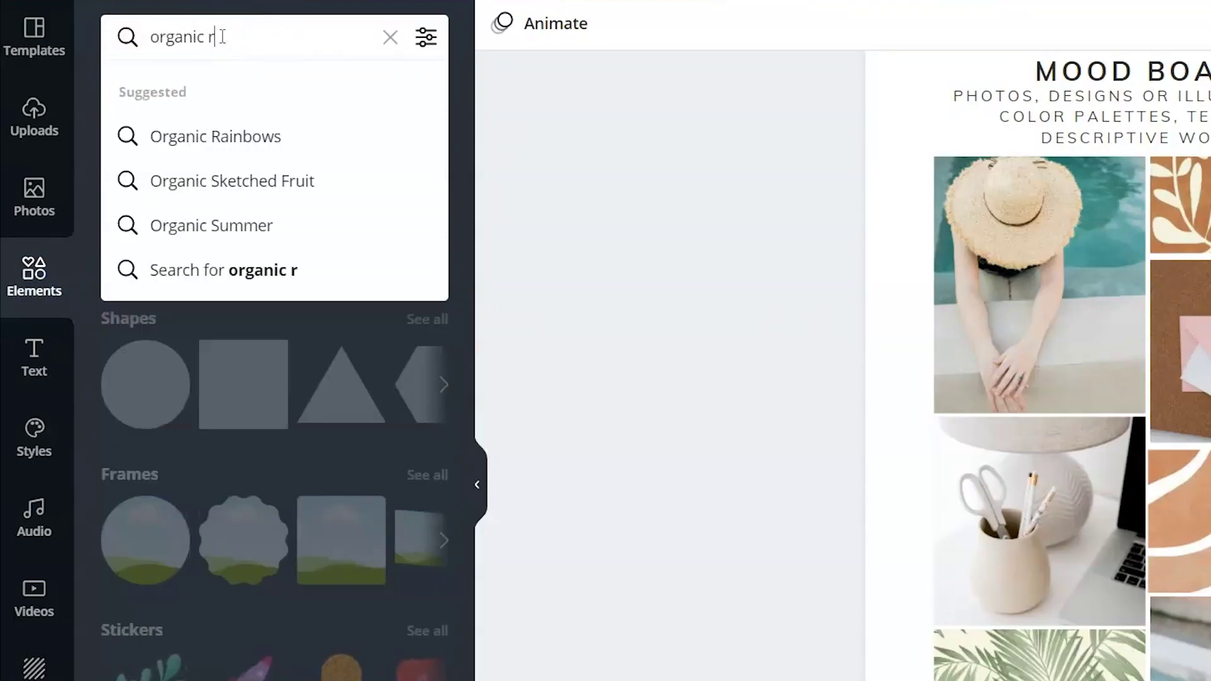
pyautogui.write('w')
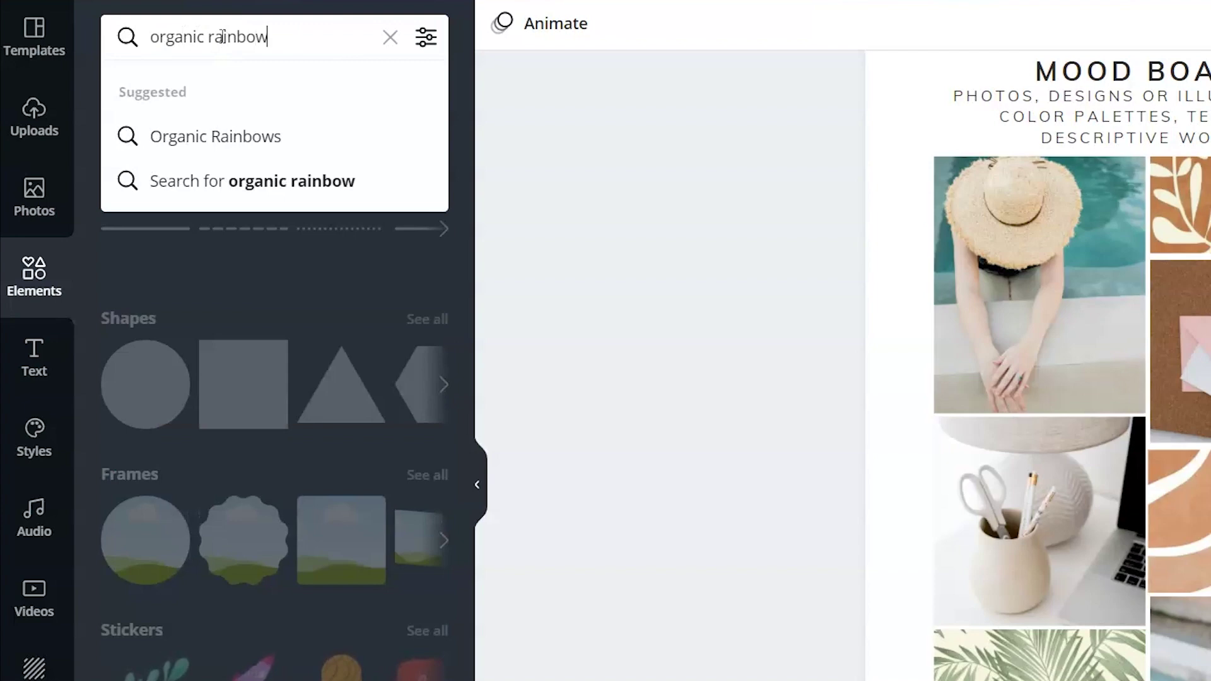
pyautogui.press('Return')
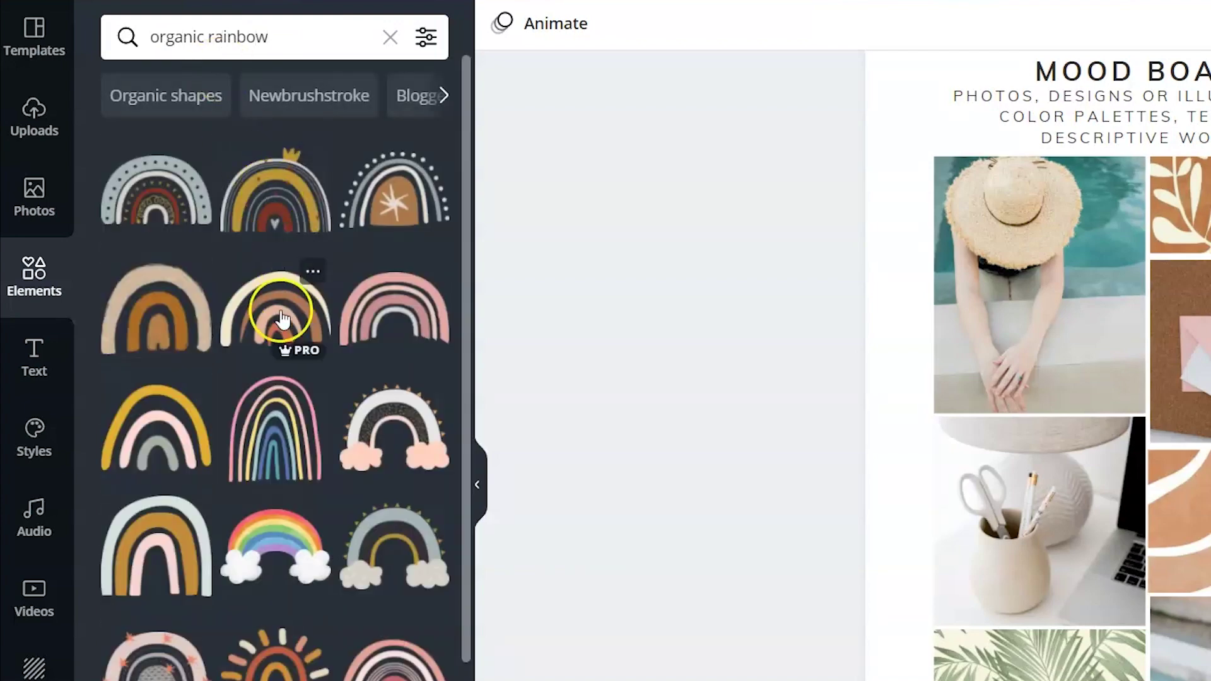
pyautogui.scroll(-3, 170, 404)
pyautogui.scroll(-9, 183, 479)
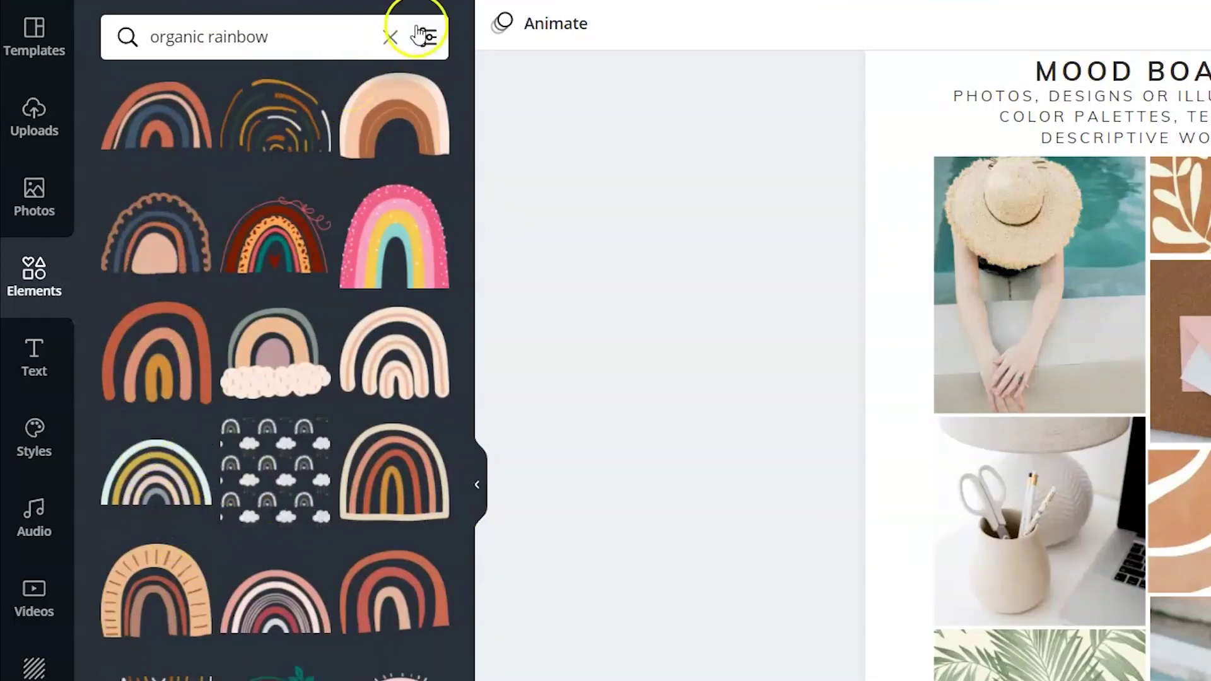
# Filter the organic rainbow elements by free availability and return to the brand page's Patterns & Shapes section
pyautogui.click(425, 38)
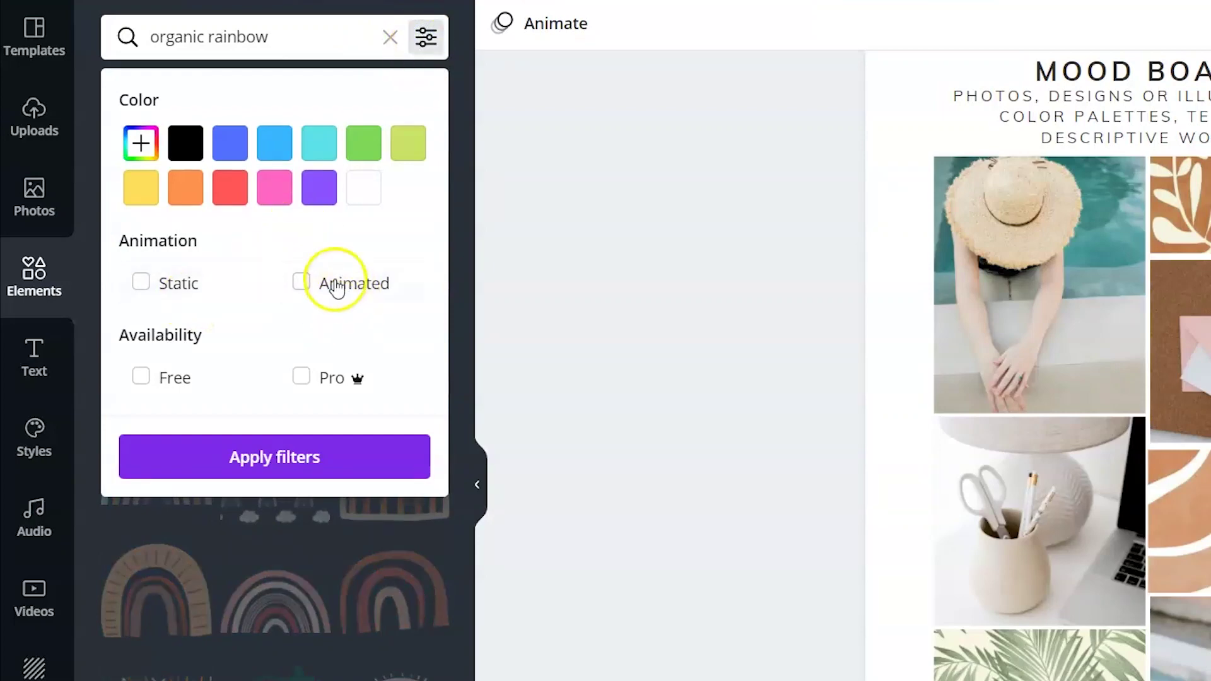
pyautogui.click(165, 379)
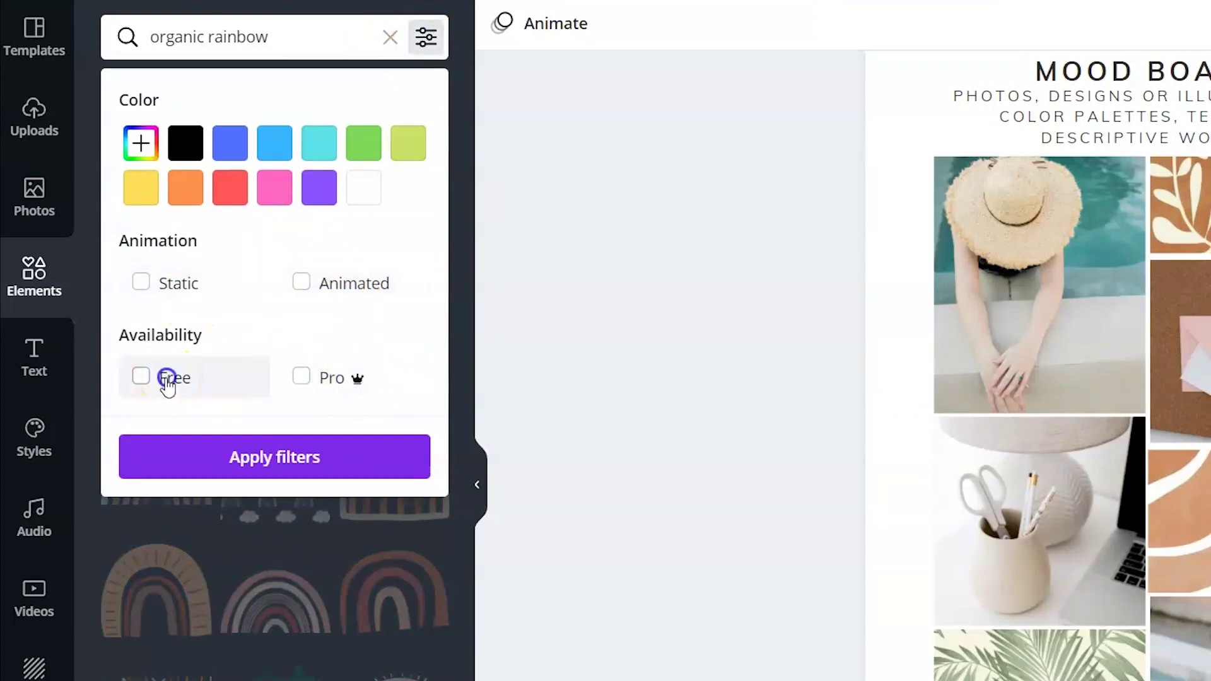
pyautogui.click(297, 453)
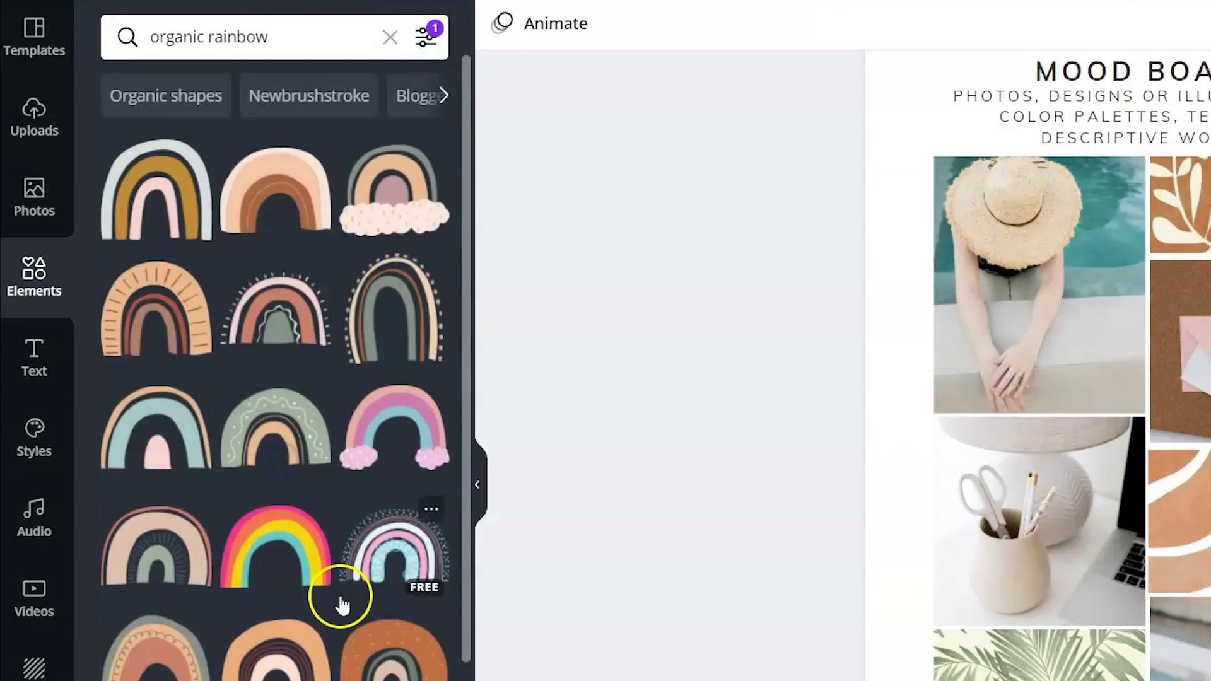
pyautogui.scroll(5, 763, 567)
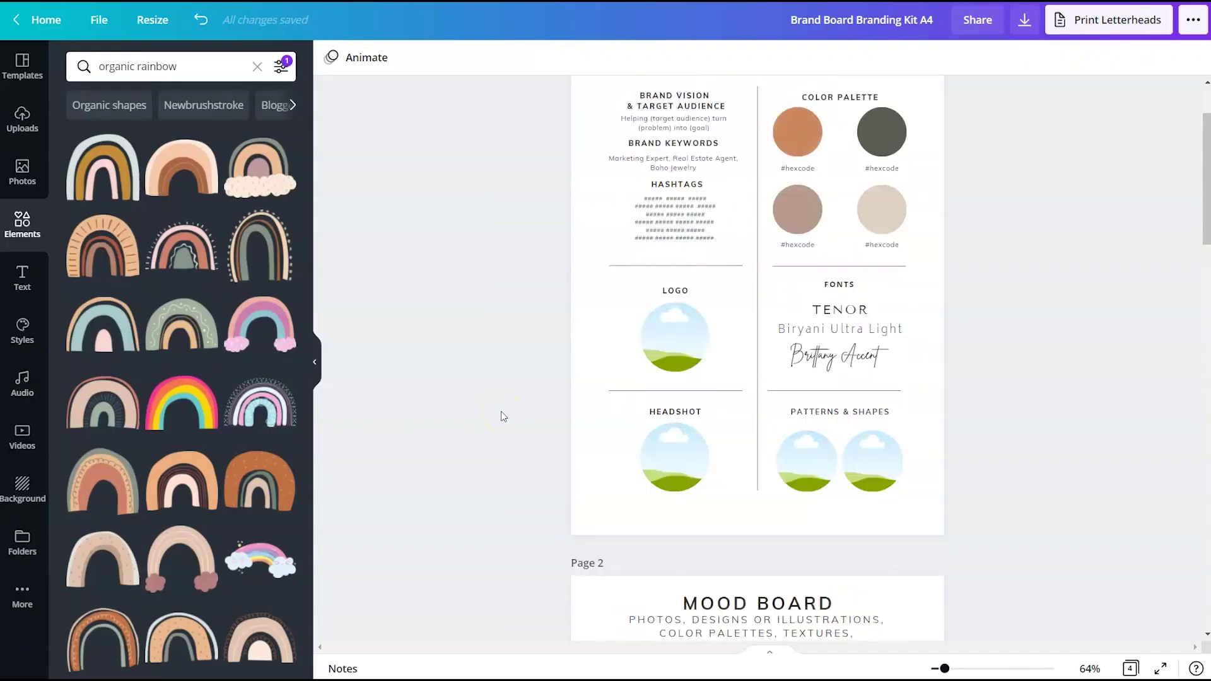
# Browse the free organic rainbow elements and compare the brand page's Patterns & Shapes section with the mood board
pyautogui.scroll(-1, 501, 413)
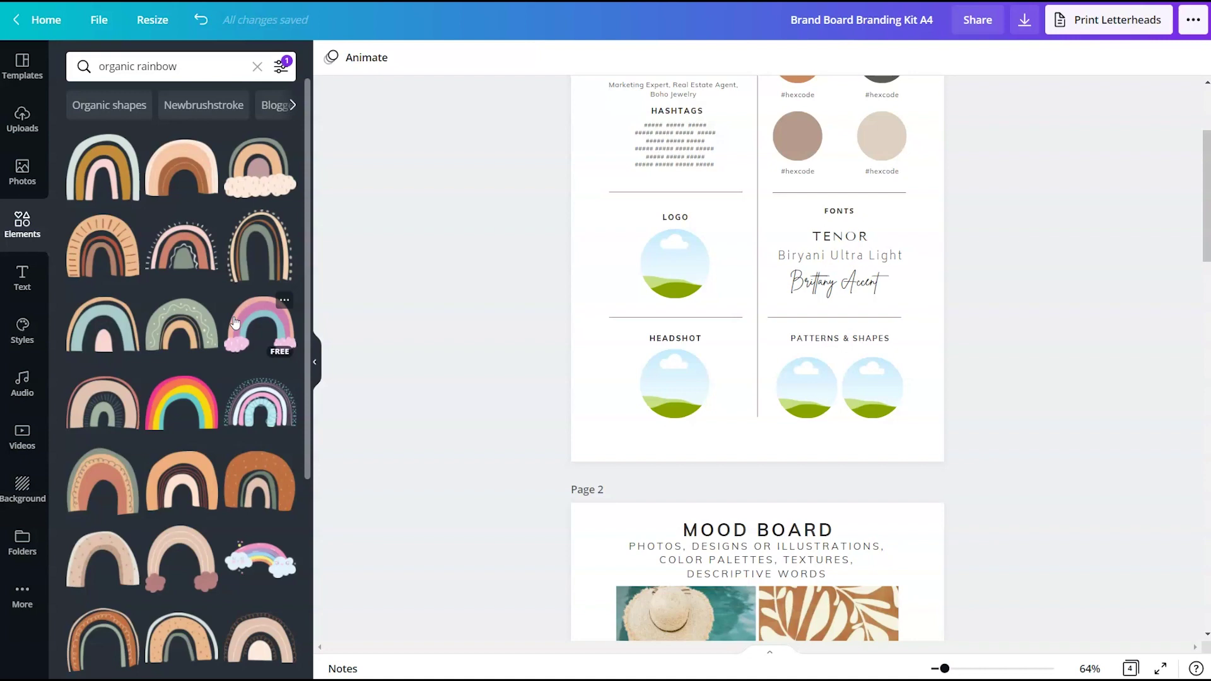
pyautogui.scroll(-10, 171, 413)
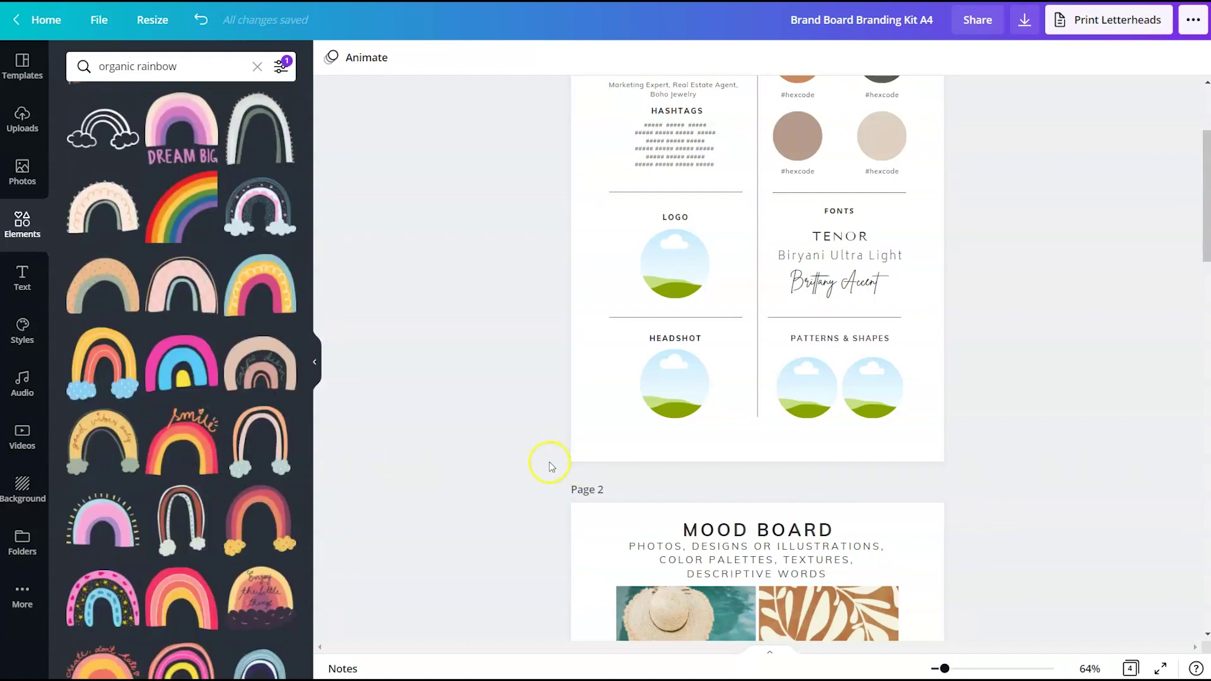
pyautogui.scroll(-5, 676, 539)
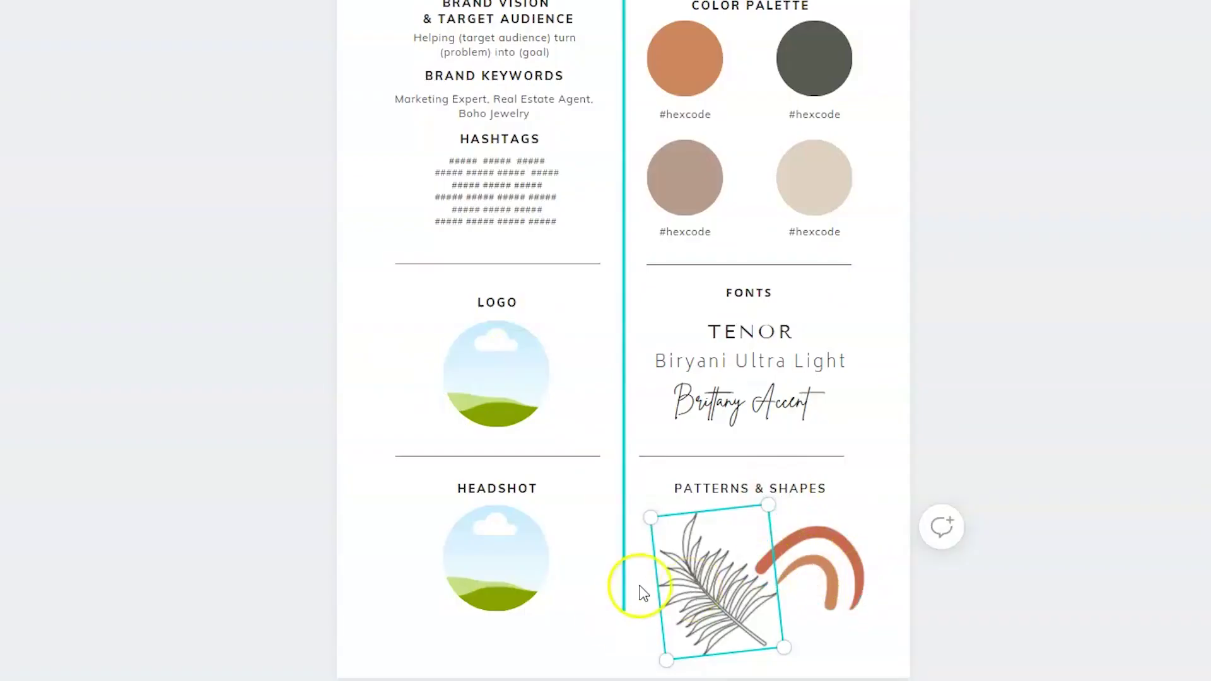
pyautogui.scroll(-3, 920, 448)
pyautogui.scroll(-10, 858, 360)
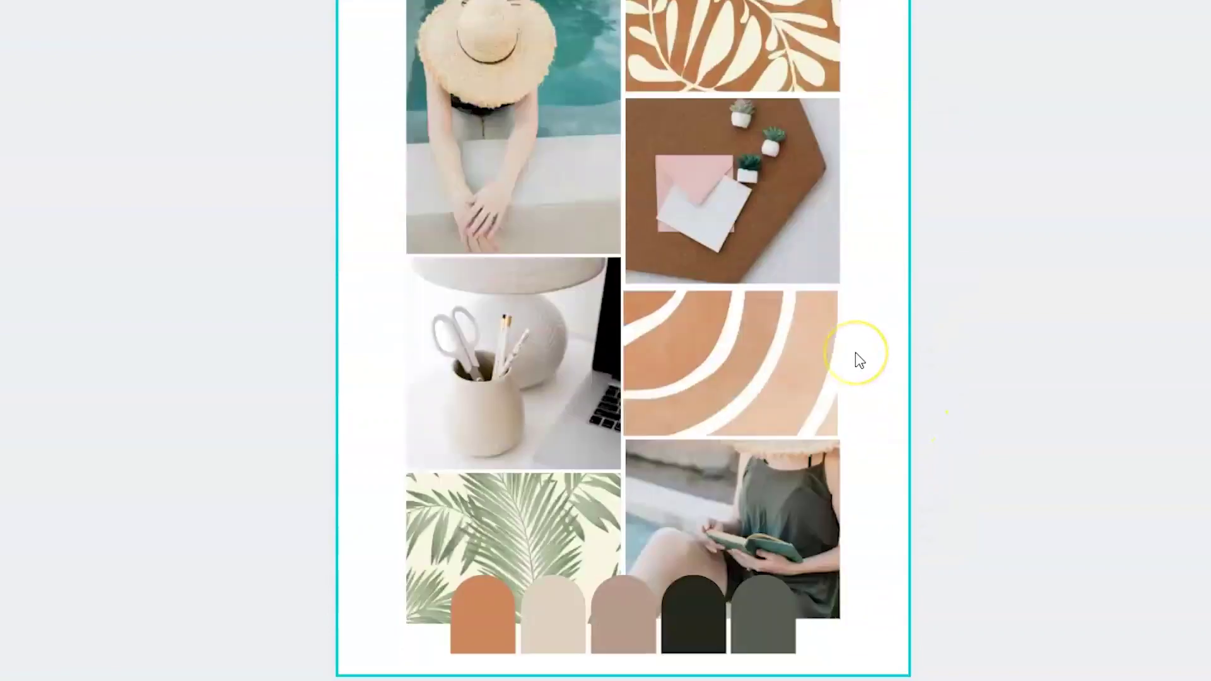
pyautogui.scroll(4, 858, 360)
pyautogui.scroll(8, 857, 356)
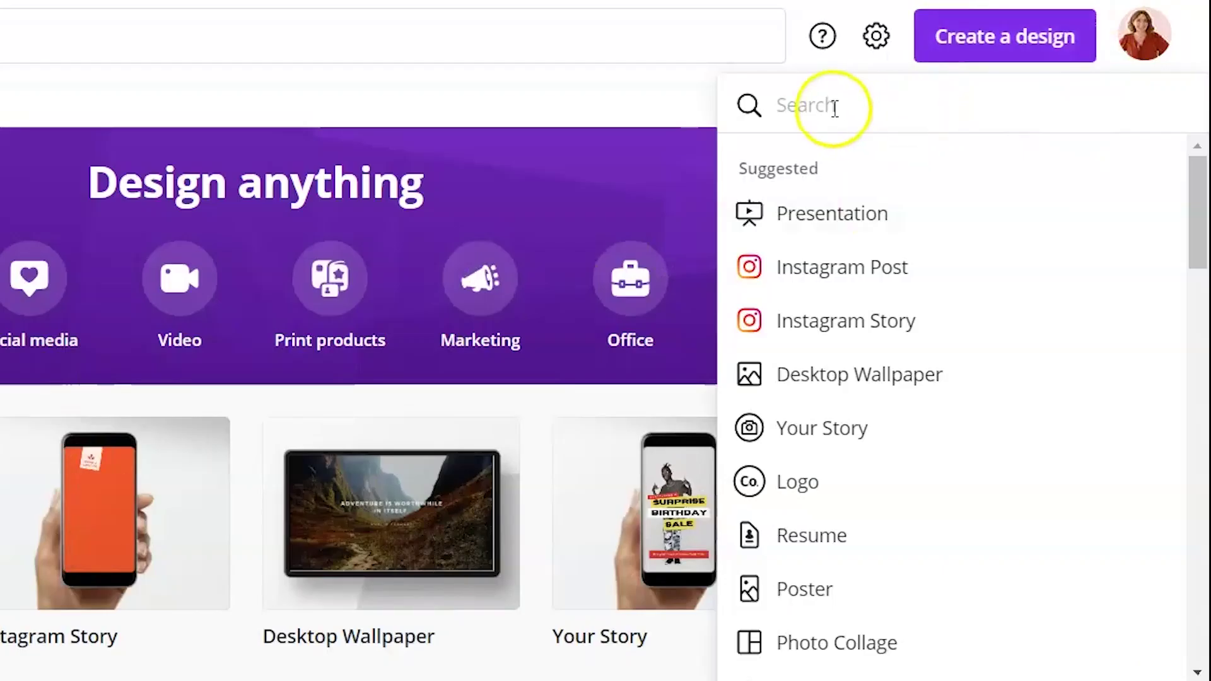
# Create a new blank 500 × 500 px Logo design
pyautogui.click(1005, 65)
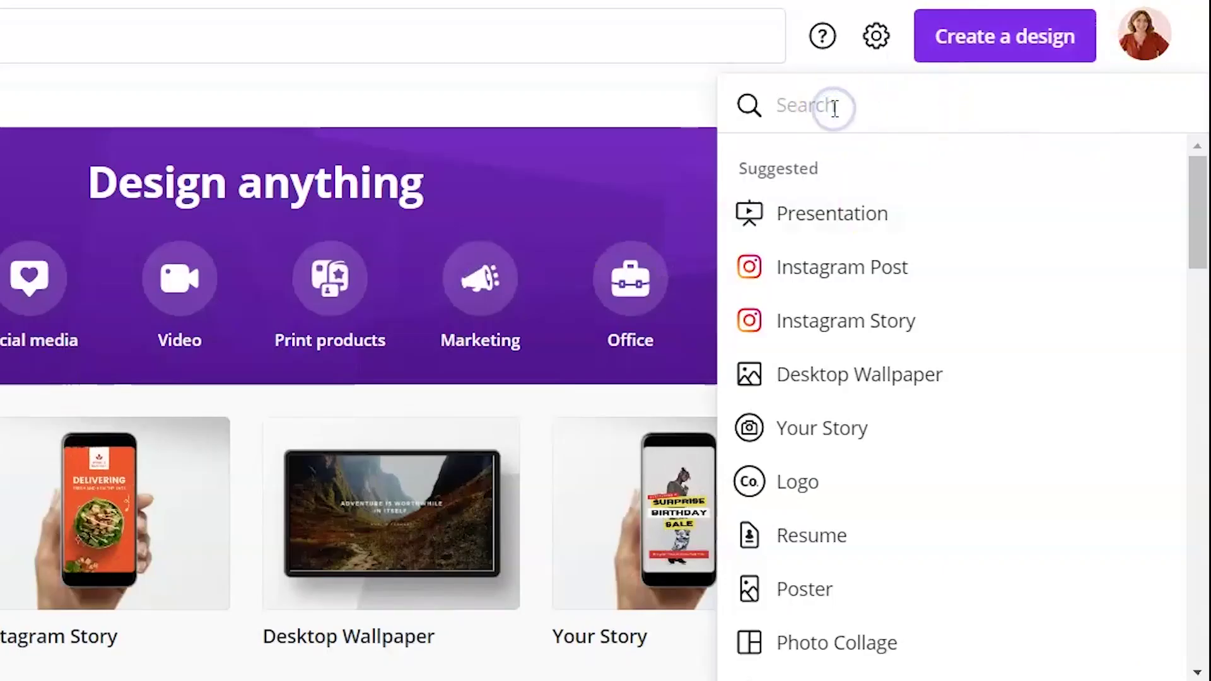
pyautogui.write('logo')
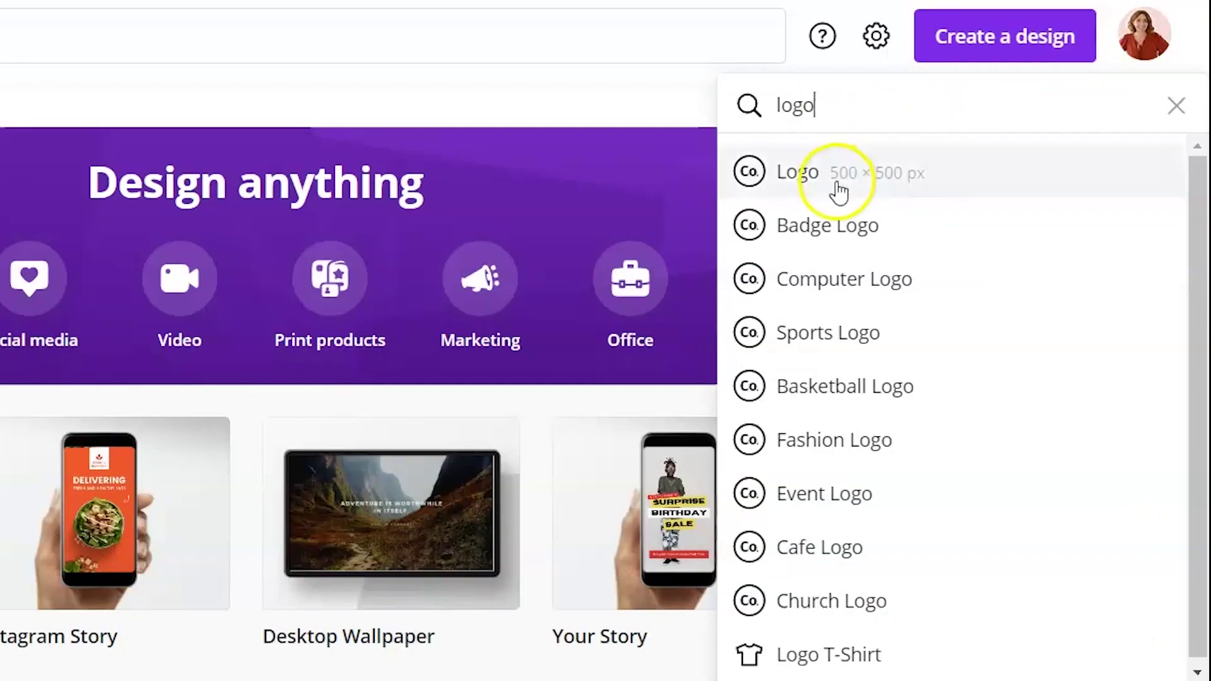
pyautogui.click(831, 189)
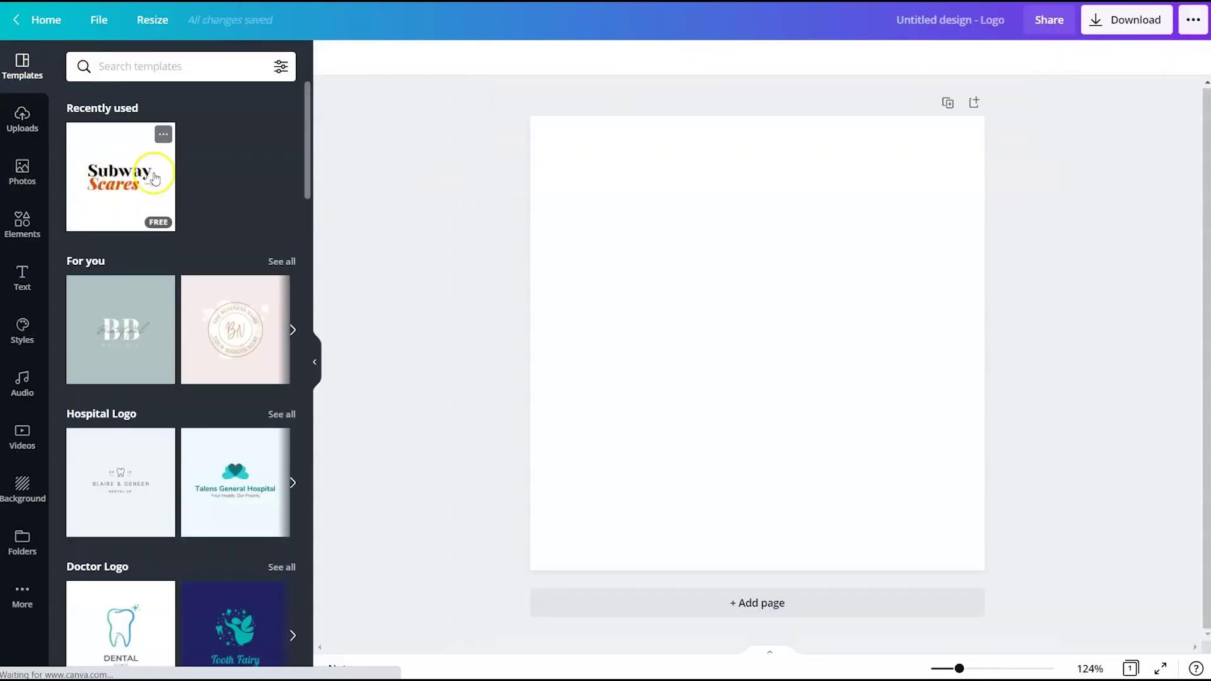
# Look through the logo template categories for styles that suit the brand
pyautogui.scroll(-8, 154, 180)
pyautogui.scroll(6, 151, 238)
pyautogui.scroll(-6, 152, 251)
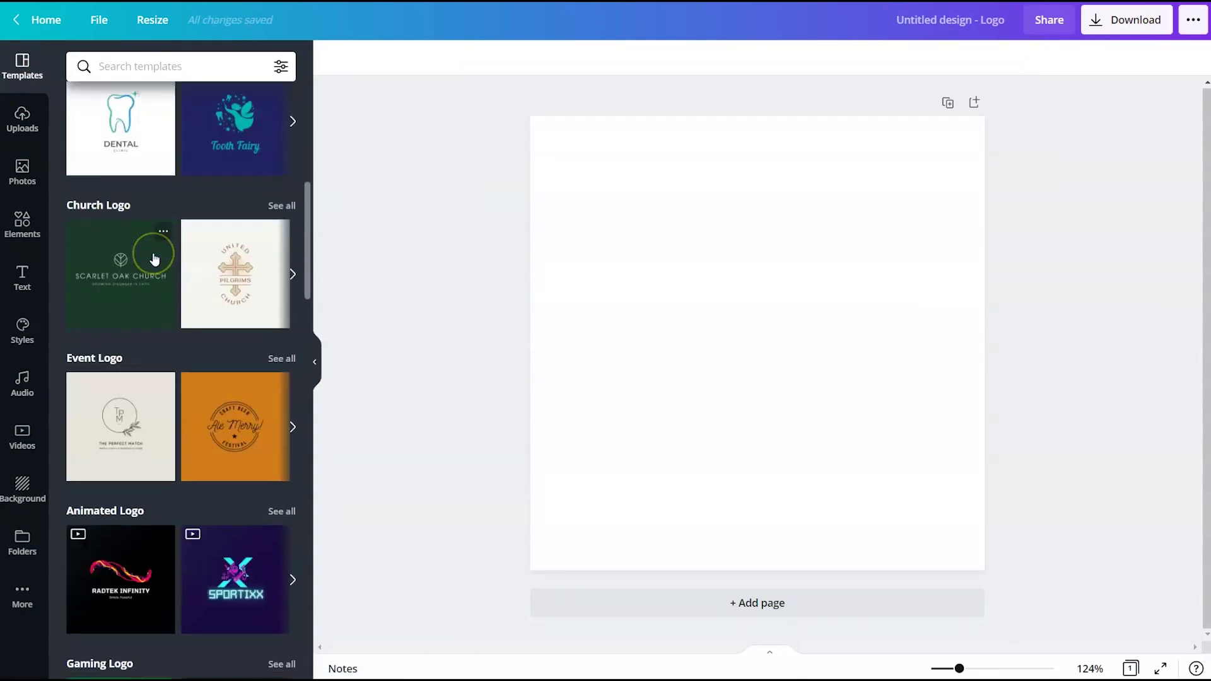
pyautogui.scroll(-11, 155, 258)
pyautogui.scroll(17, 155, 263)
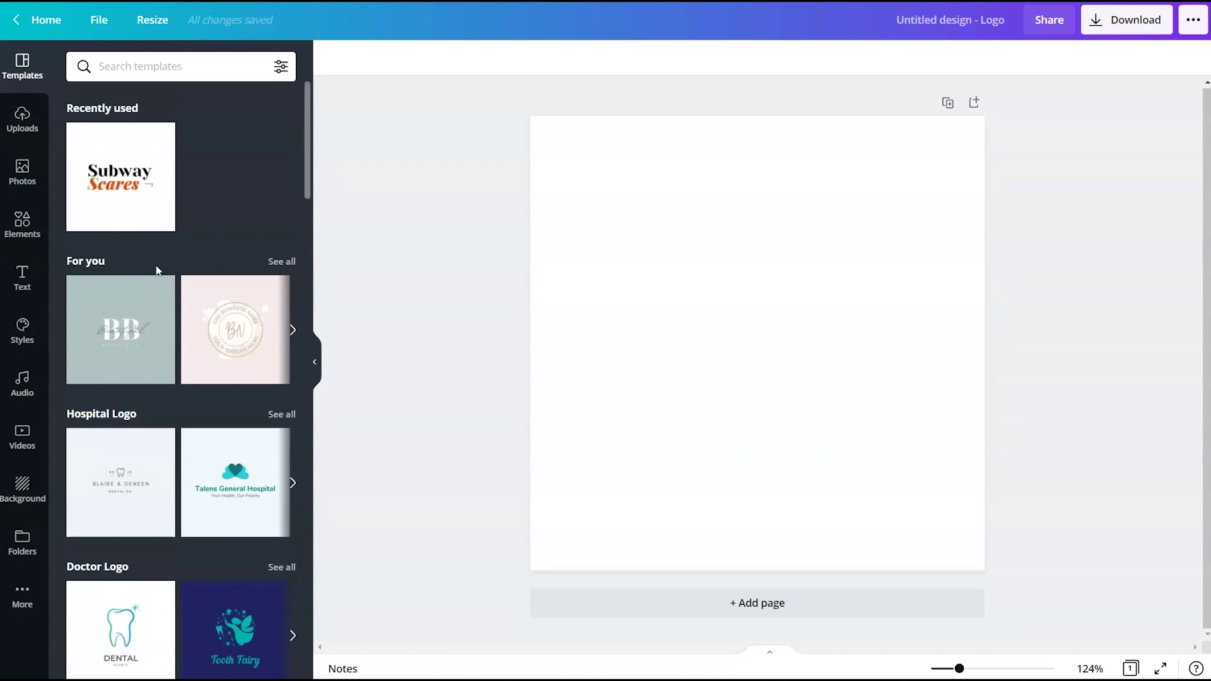
pyautogui.scroll(-4, 145, 296)
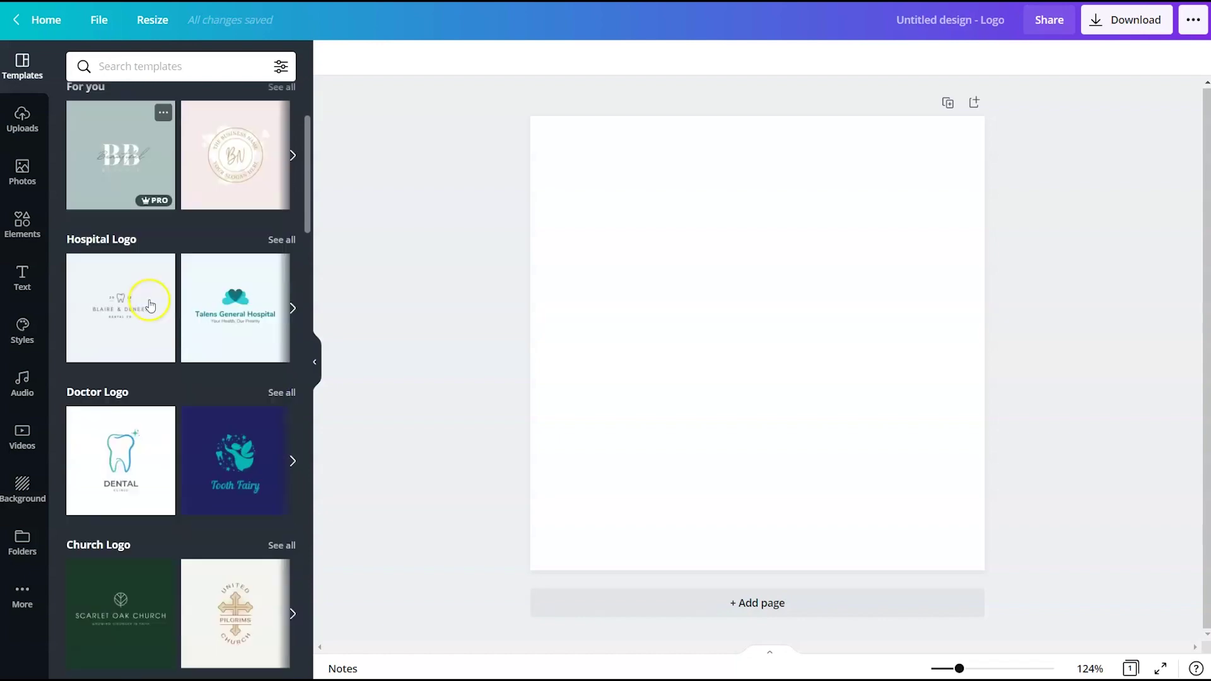
pyautogui.scroll(-10, 148, 306)
pyautogui.scroll(7, 149, 305)
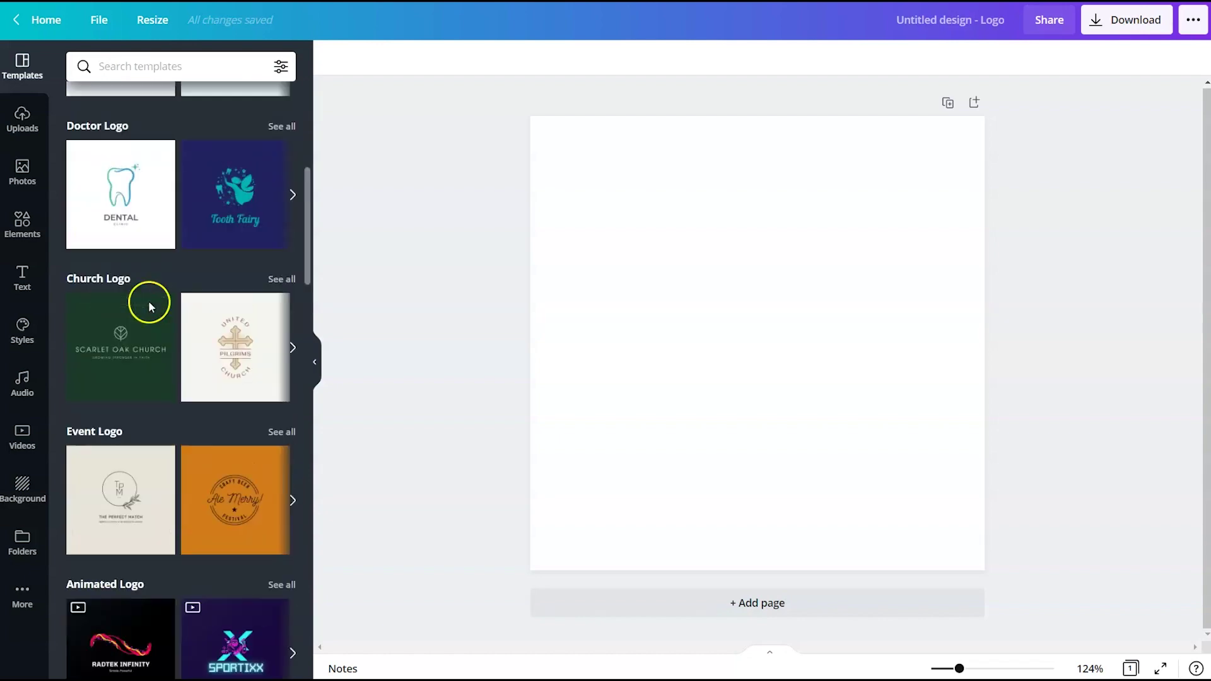
pyautogui.scroll(-4, 214, 408)
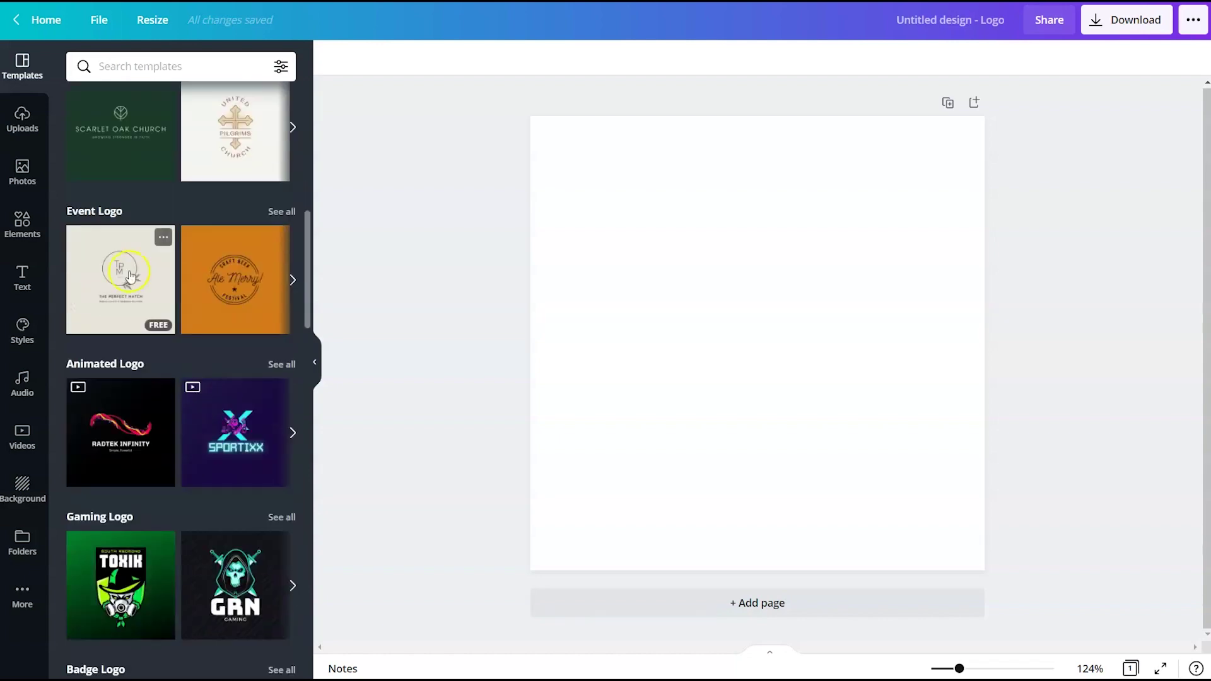
# Apply the Event Logo template The Perfect Match, and choose the monstera-leaf AESTHETIC template from the tropical logo templates for the other logo design
pyautogui.click(129, 274)
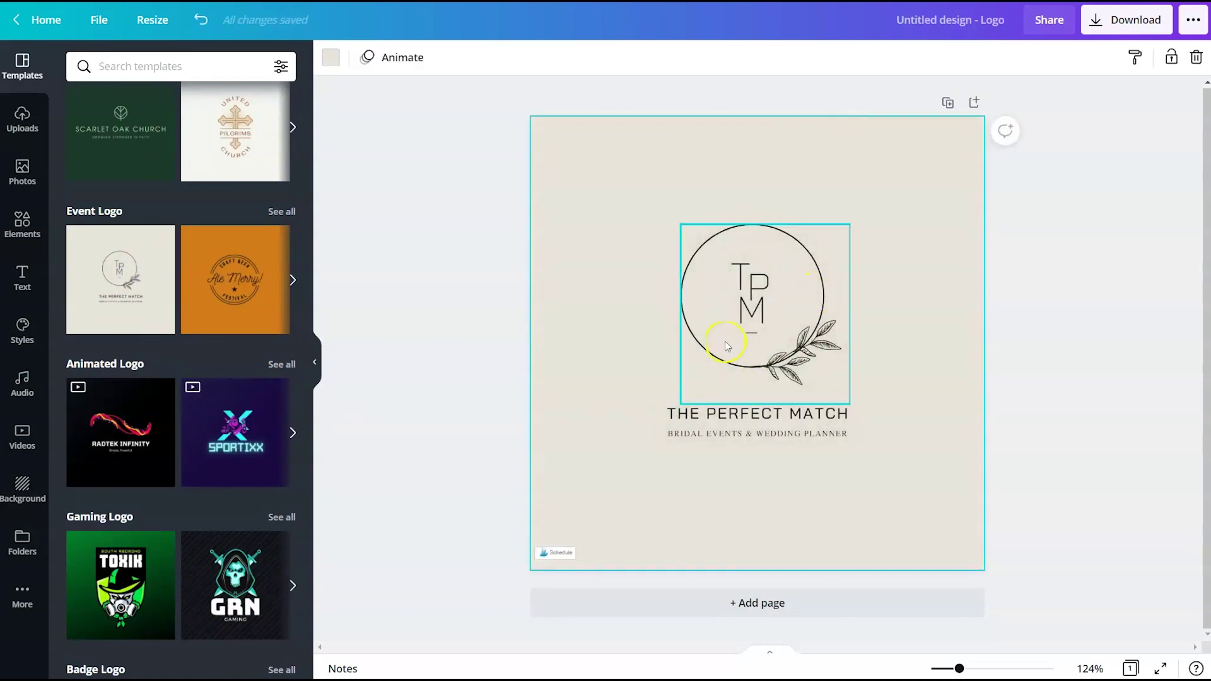
pyautogui.click(726, 342)
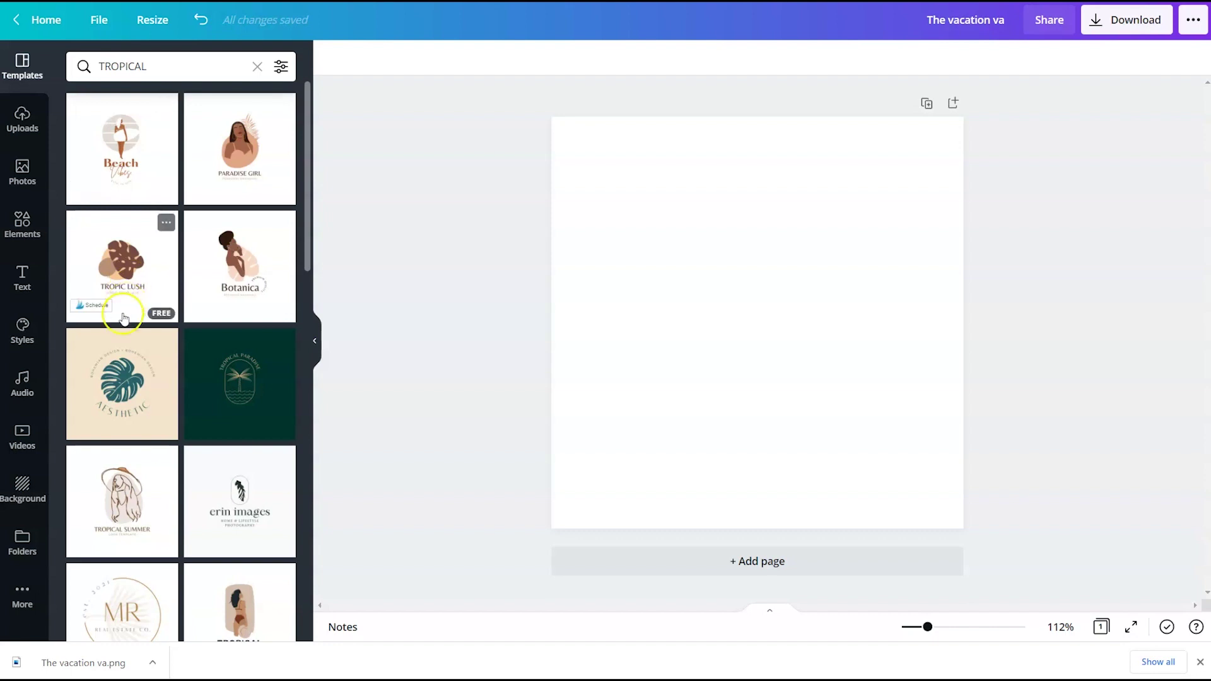
pyautogui.click(129, 401)
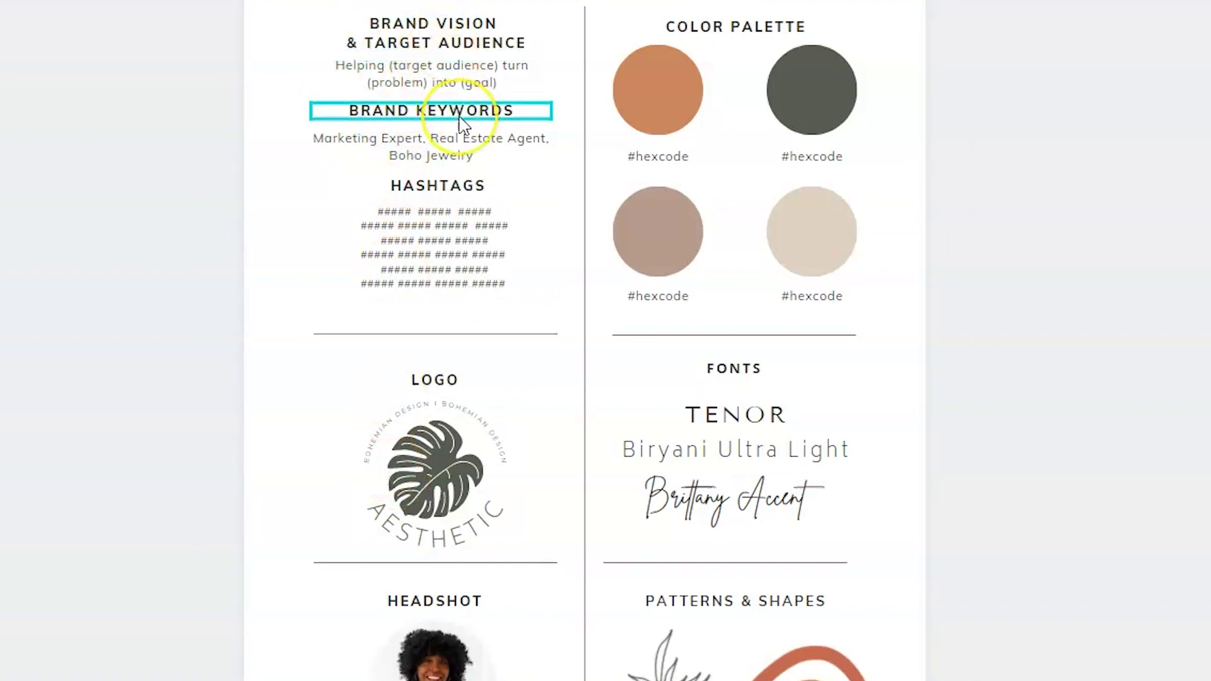
# Review the Brand Vision & Target Audience, Brand Keywords and Hashtags sections of the brand board
pyautogui.click(441, 194)
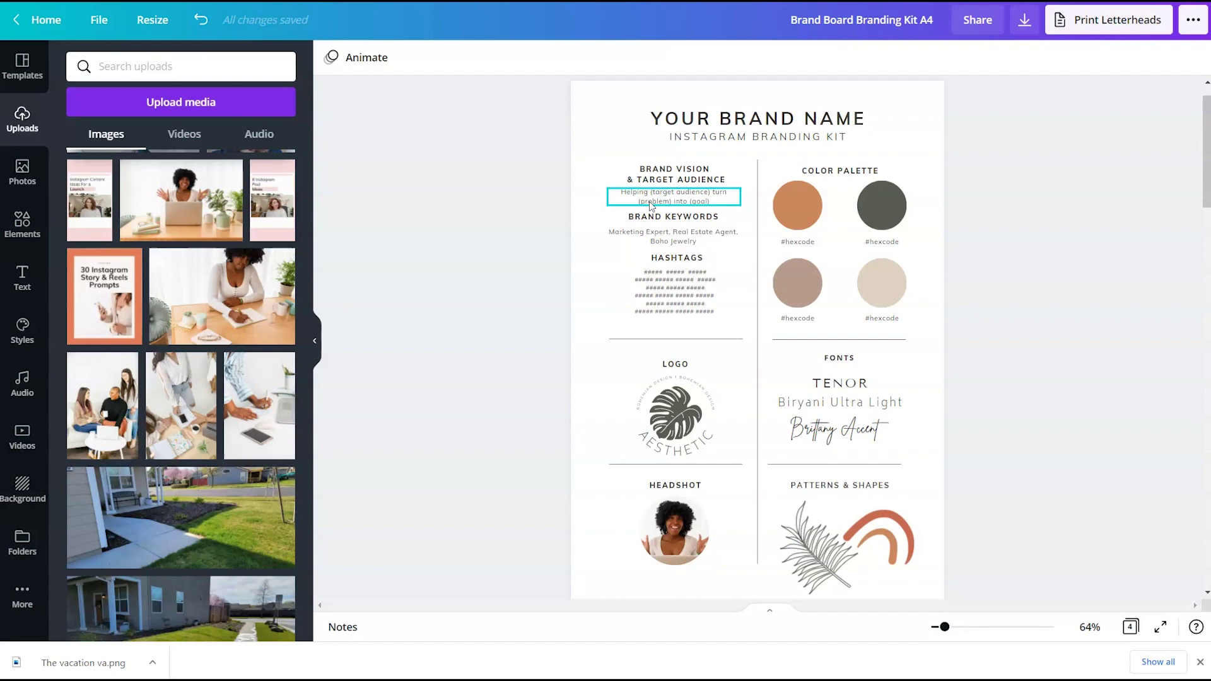
pyautogui.click(689, 246)
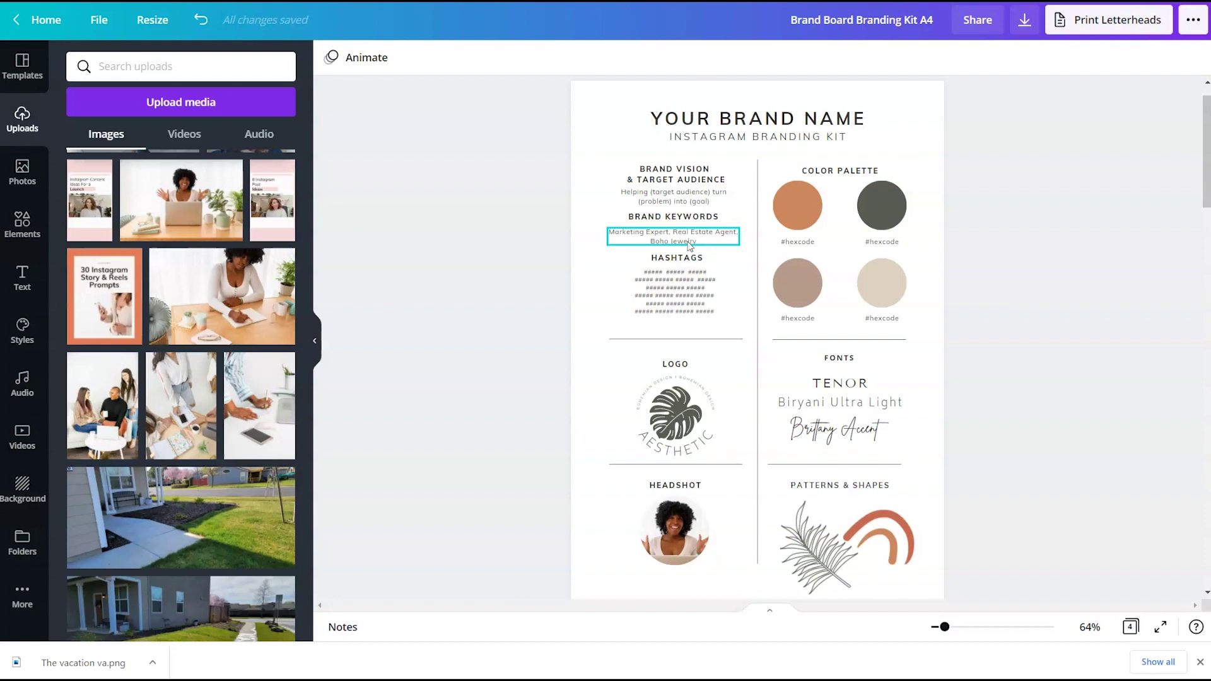
pyautogui.click(670, 240)
pyautogui.press('Escape')
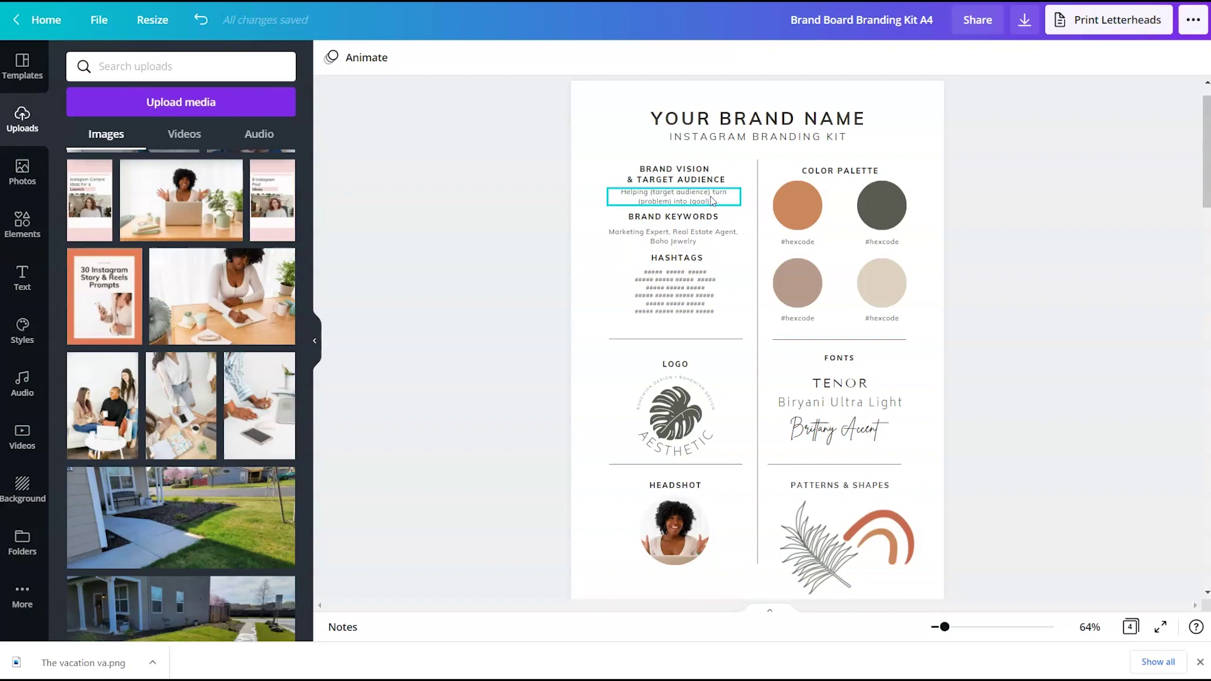
pyautogui.hotkey('ctrl', 'z')
pyautogui.click(898, 398)
pyautogui.click(670, 301)
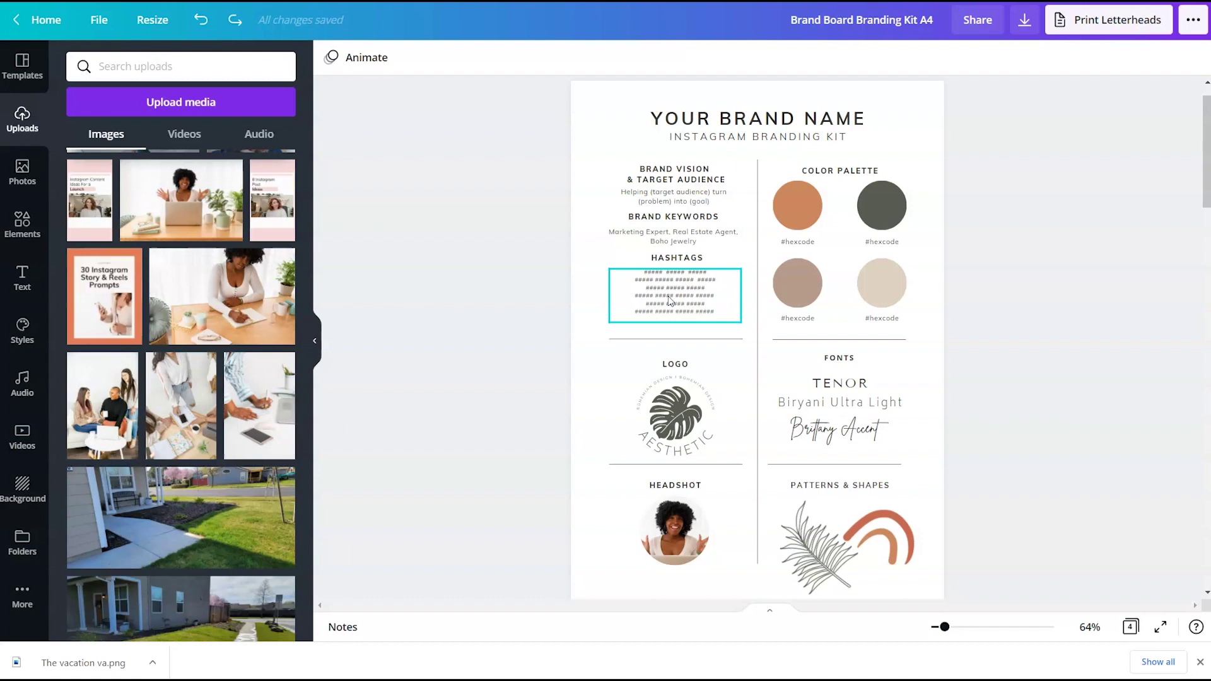
pyautogui.click(335, 167)
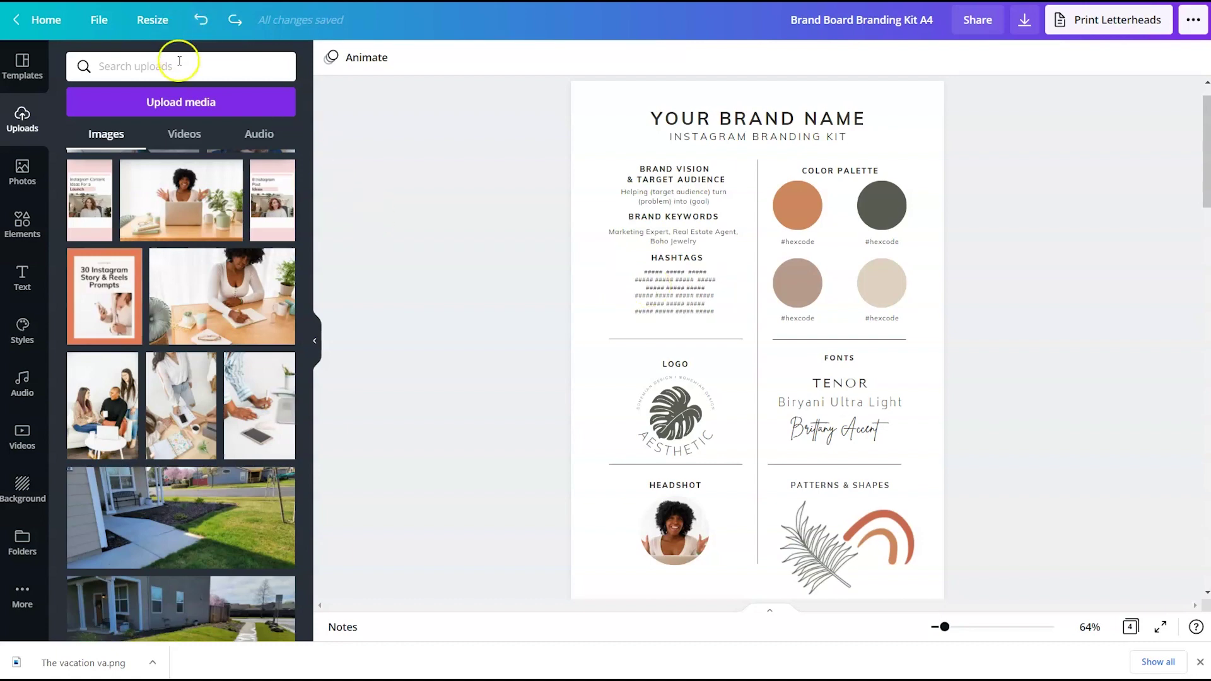
# Examine the Graphics Templates page's placeholders and compare them with the mood board and brand page
pyautogui.scroll(-8, 926, 468)
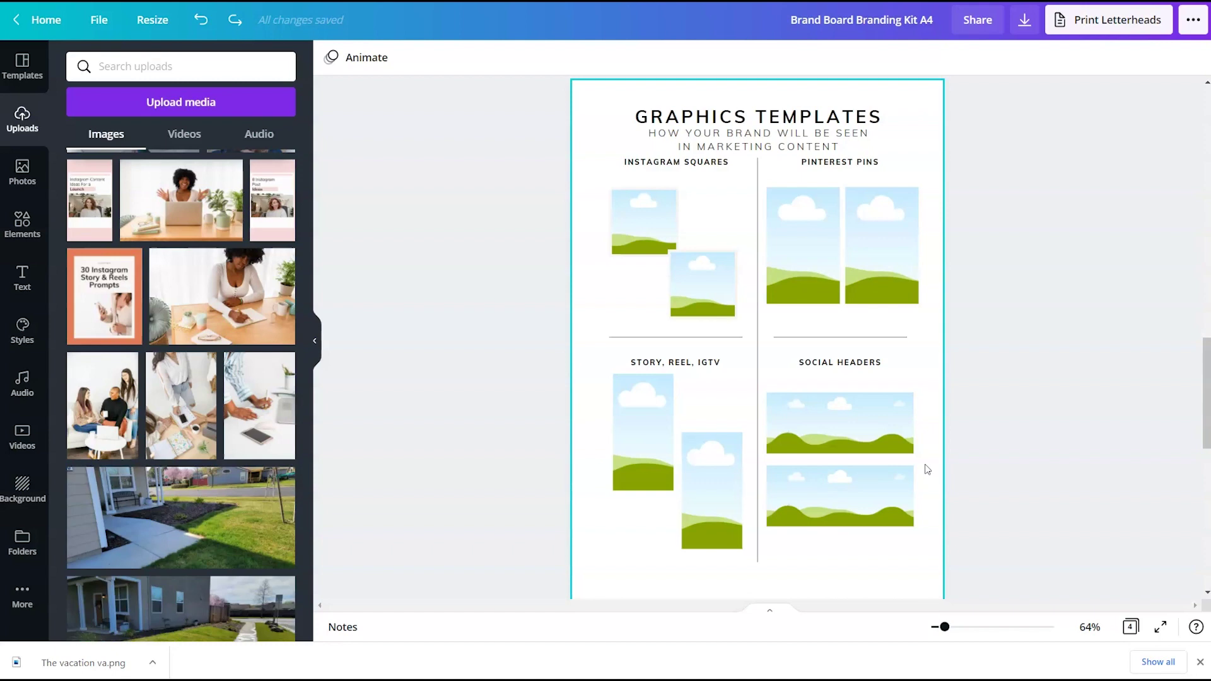
pyautogui.scroll(2, 971, 391)
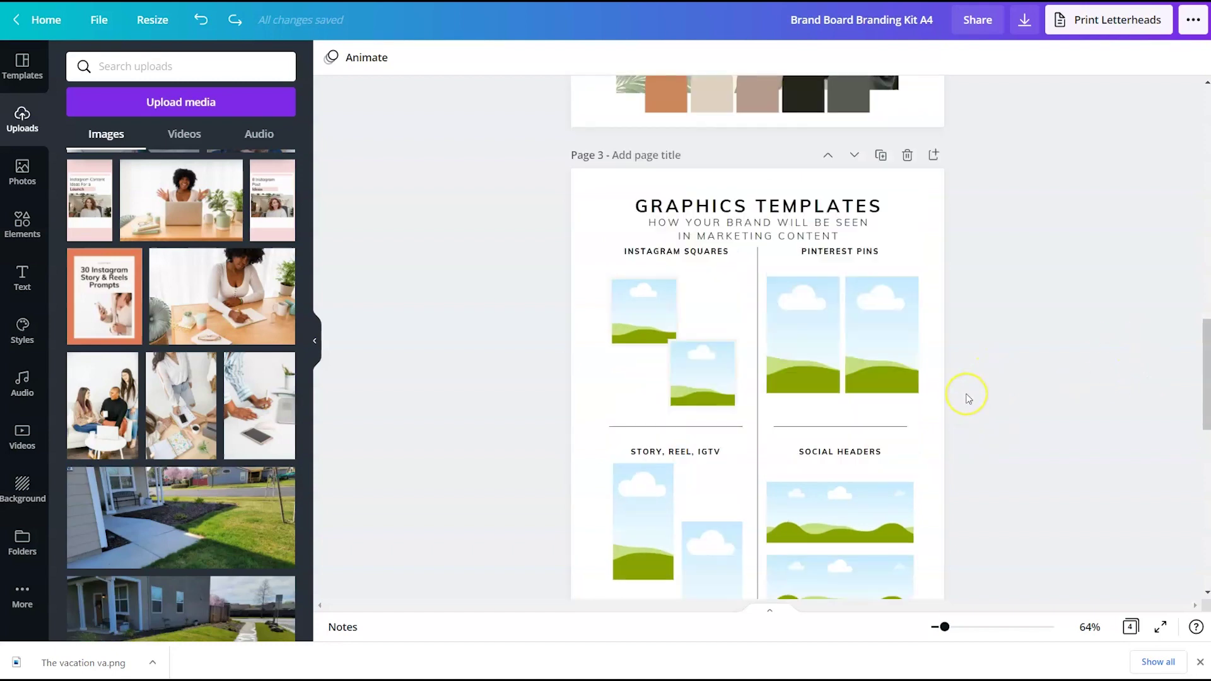
pyautogui.scroll(5, 968, 398)
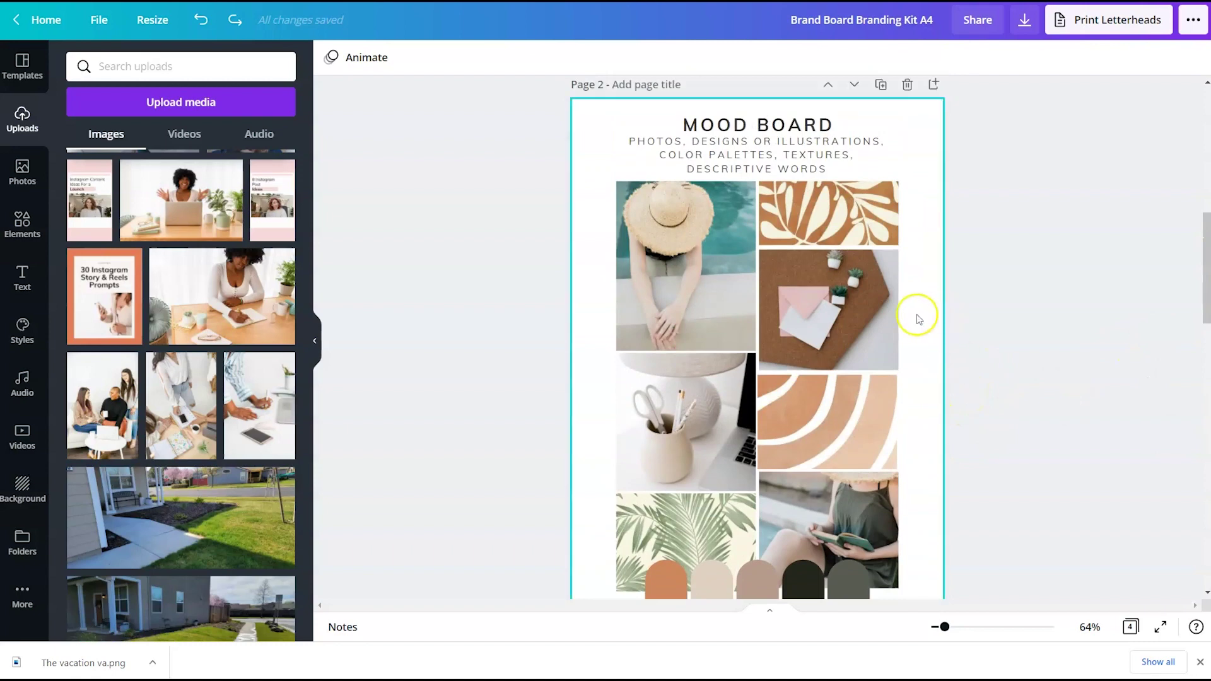
pyautogui.scroll(8, 919, 320)
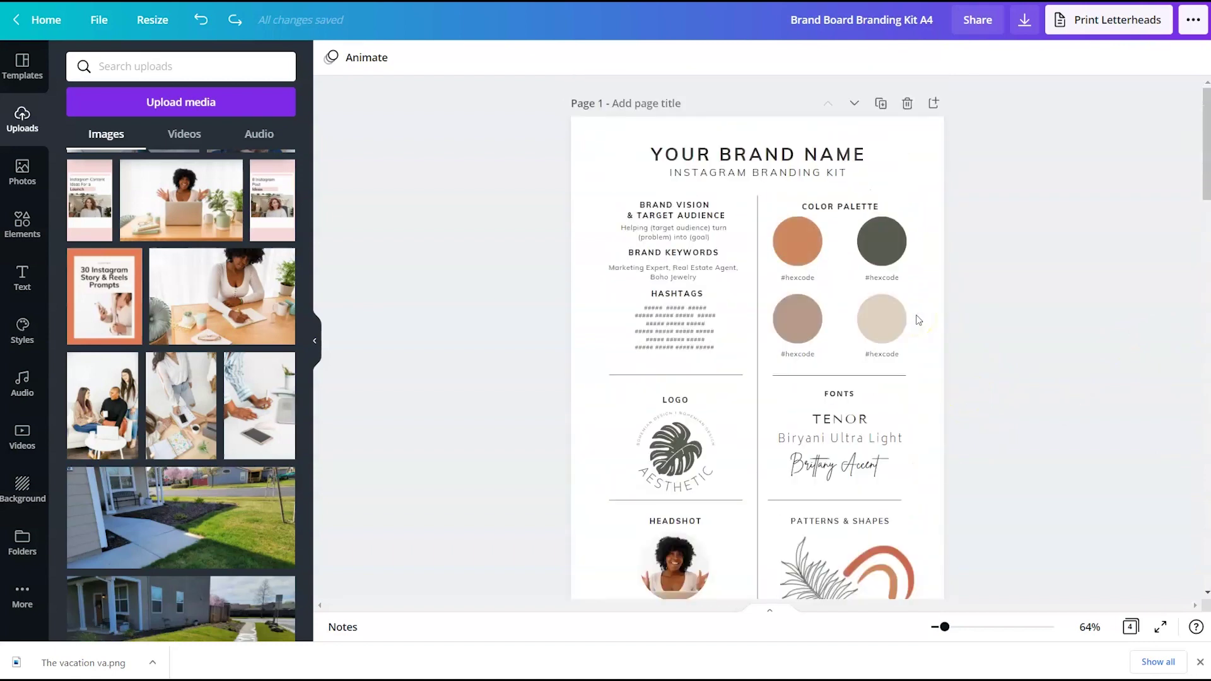
pyautogui.scroll(-3, 918, 445)
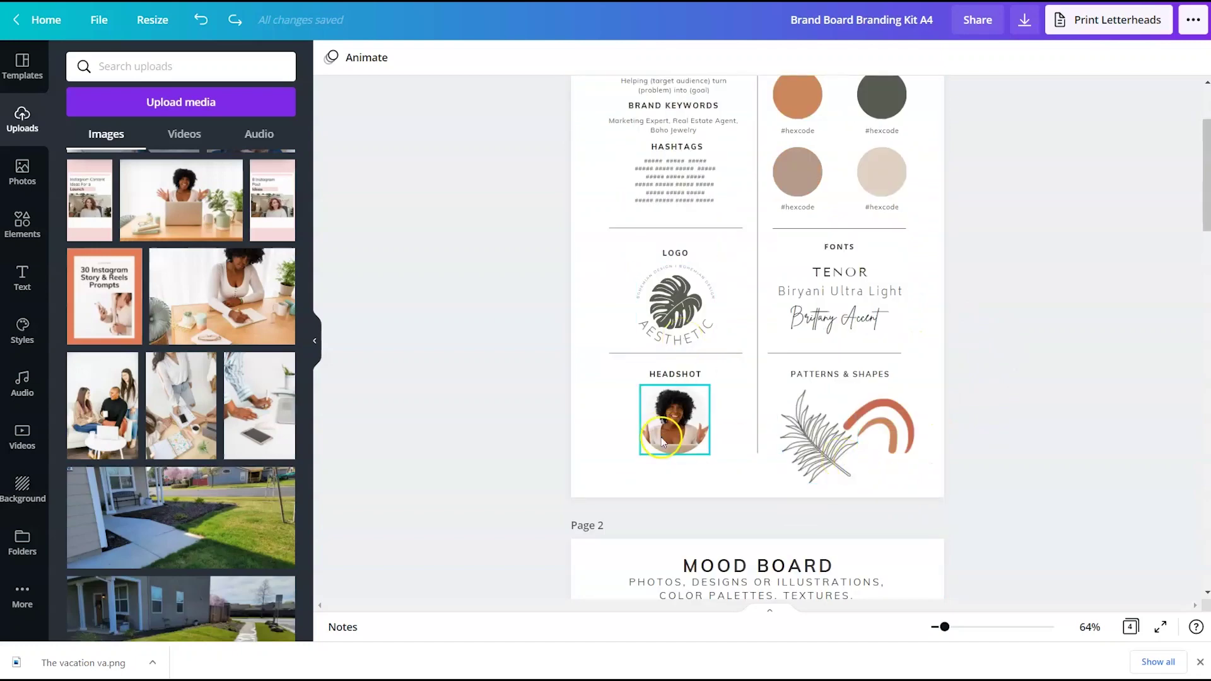
pyautogui.scroll(-15, 1040, 342)
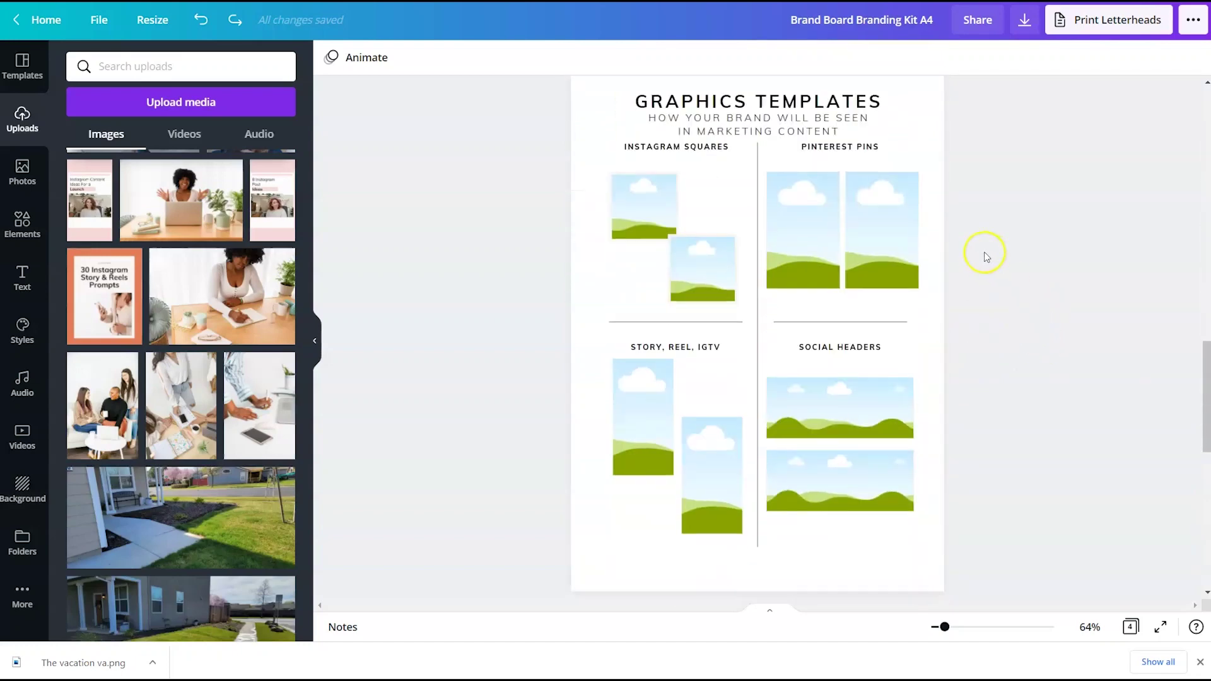
pyautogui.scroll(-3, 984, 251)
pyautogui.scroll(2, 984, 251)
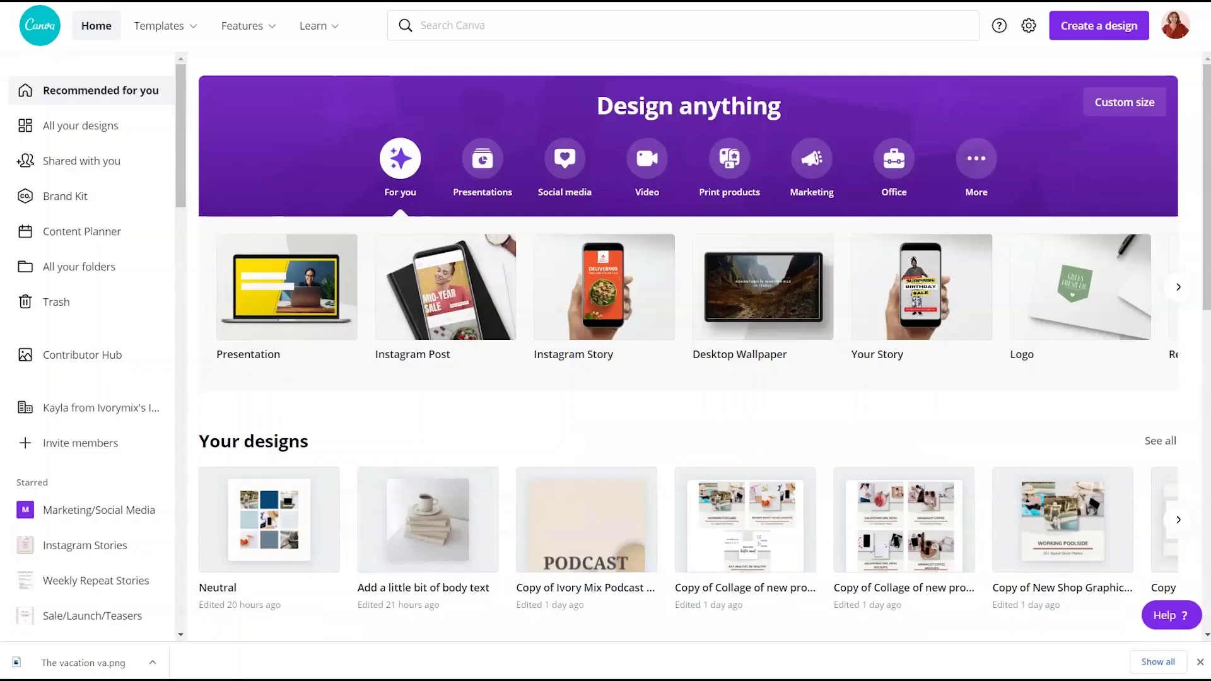
# Open the Instagram Stories template collection from the home page and browse its designs
pyautogui.moveTo(162, 37)
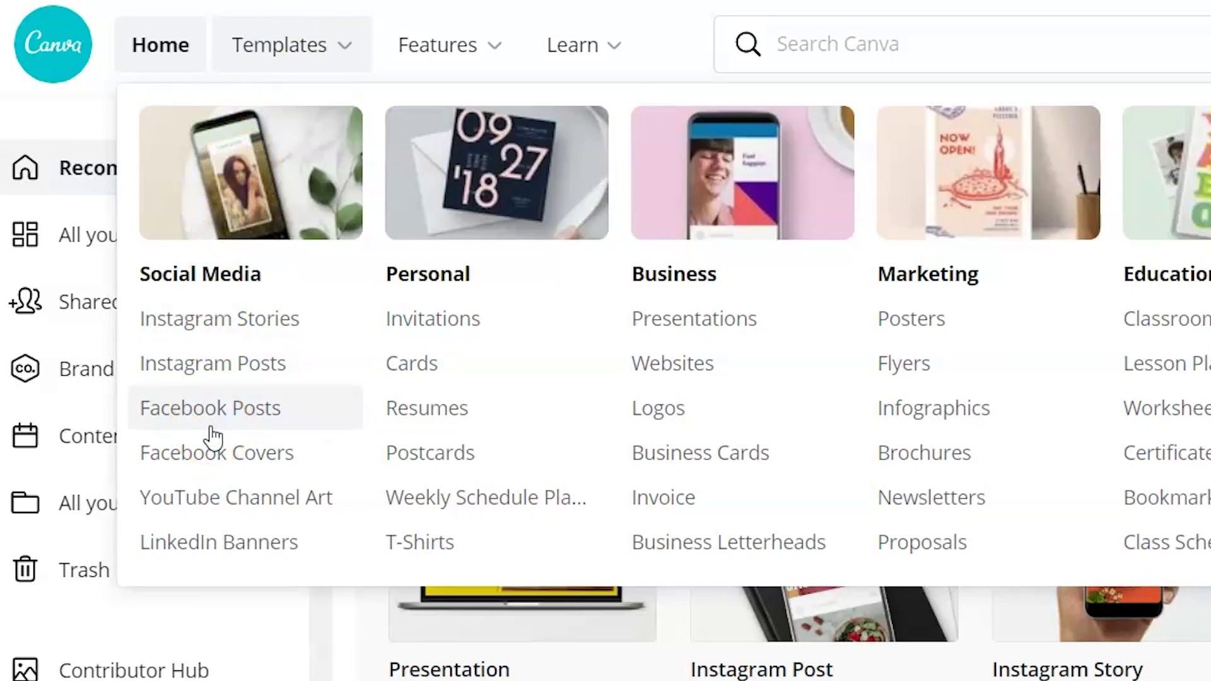
pyautogui.click(221, 323)
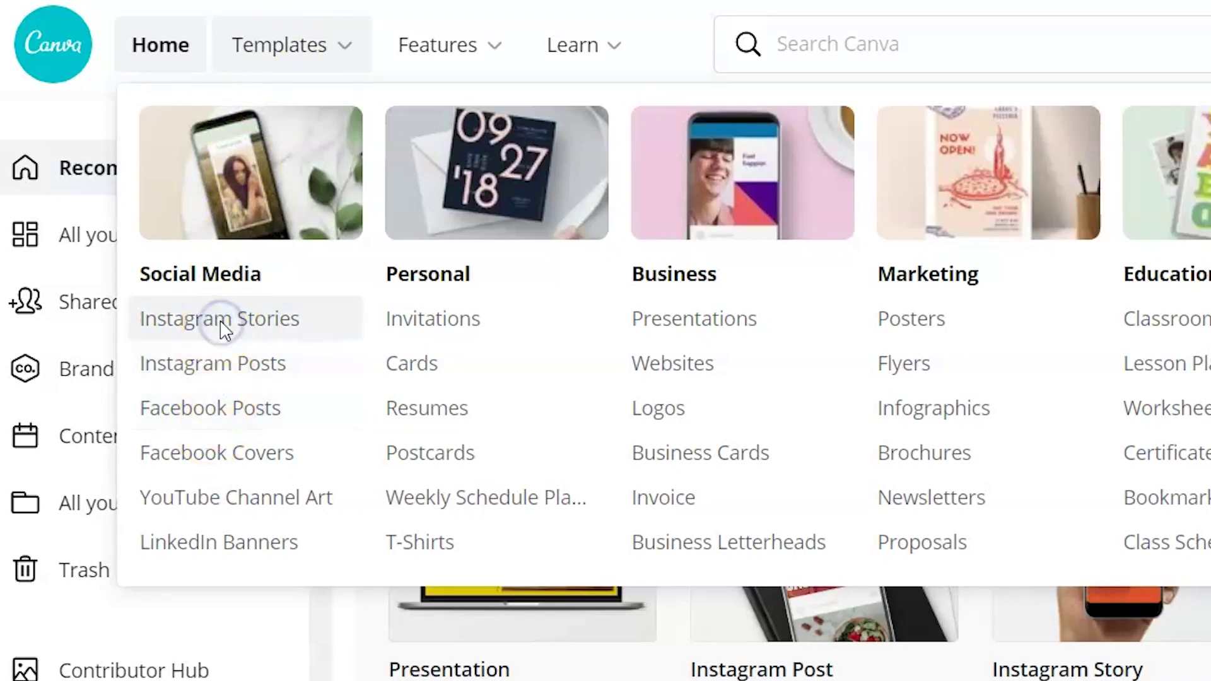
pyautogui.scroll(-5, 617, 322)
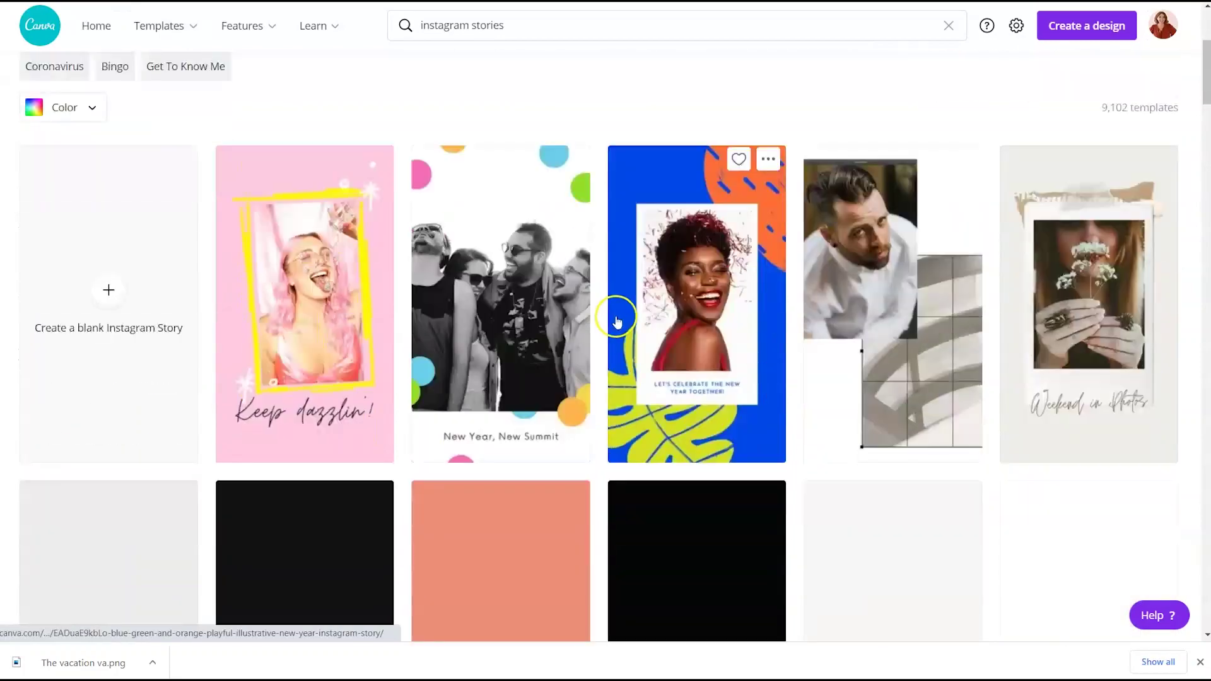
pyautogui.scroll(-5, 617, 322)
pyautogui.scroll(10, 381, 169)
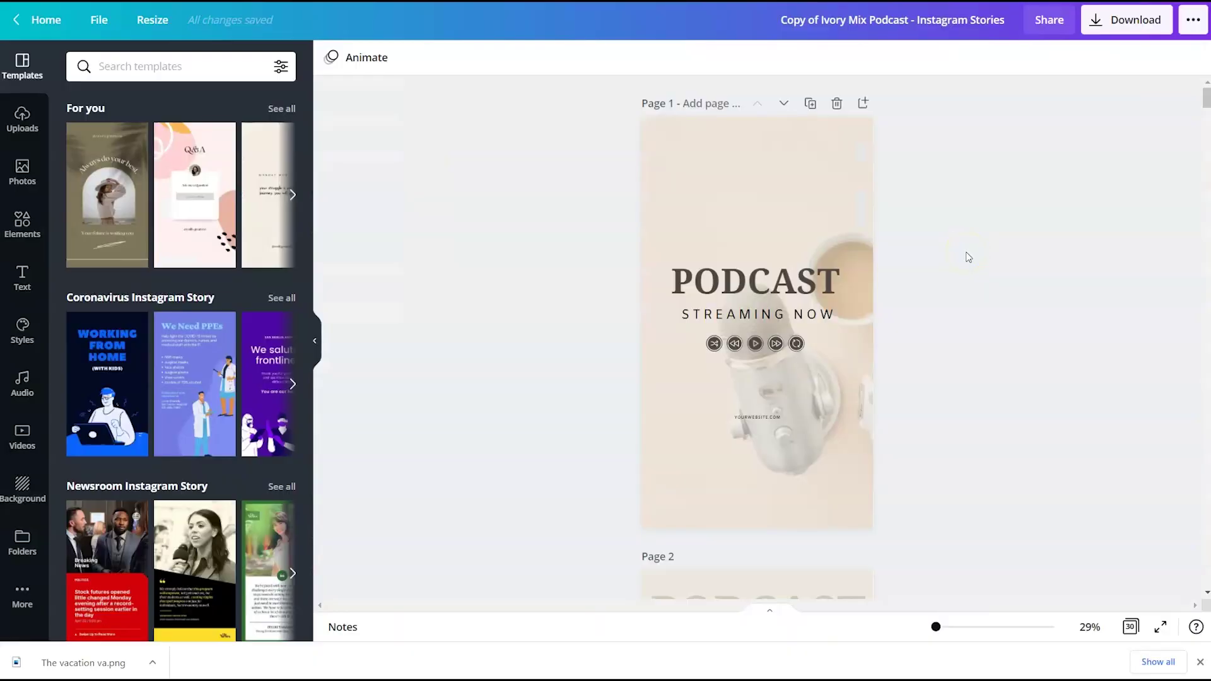
# Show the page thumbnails of the Ivory Mix Podcast Instagram Stories design and look through them to the last page
pyautogui.scroll(-8, 923, 341)
pyautogui.click(761, 607)
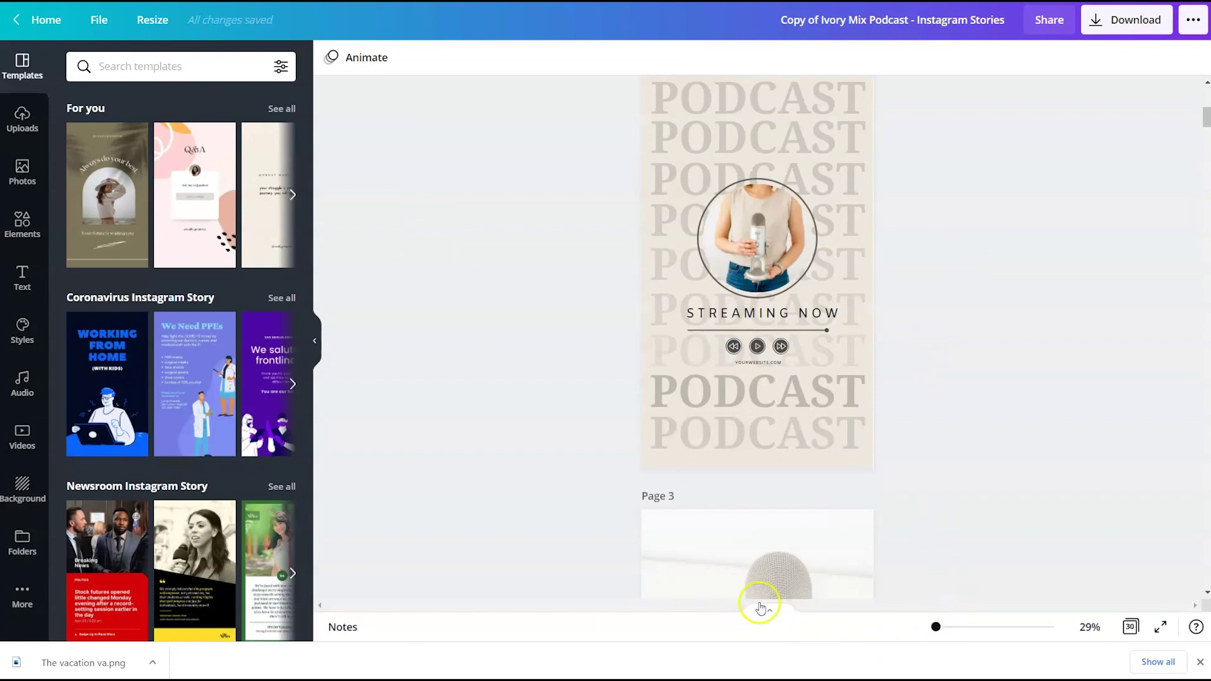
pyautogui.click(435, 593)
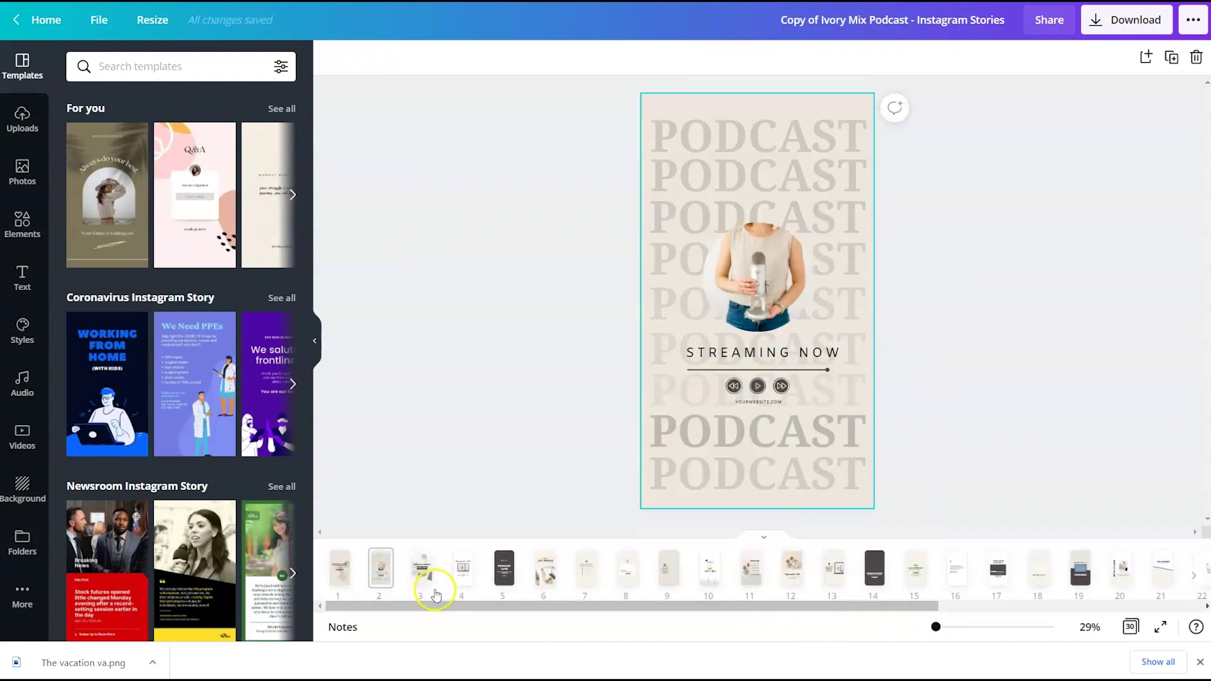
pyautogui.moveTo(721, 602); pyautogui.dragTo(1073, 615)
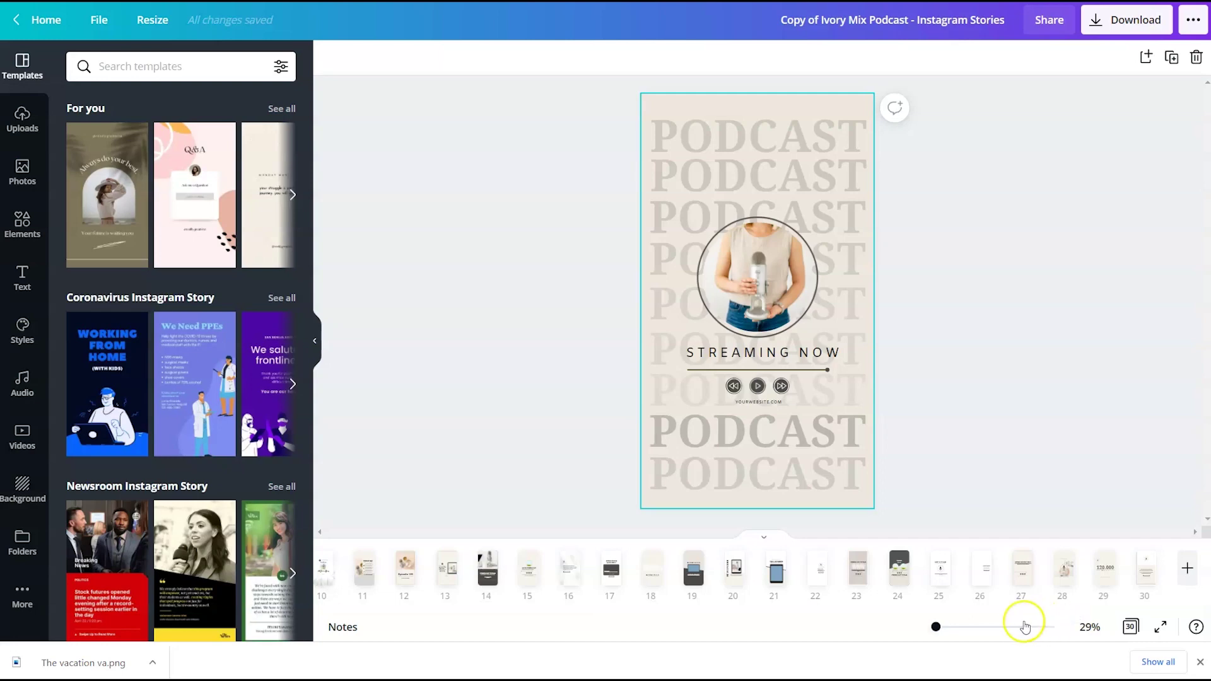
# Look through pages 15 to 18 of the Ivory Mix Podcast Instagram Stories design
pyautogui.click(391, 369)
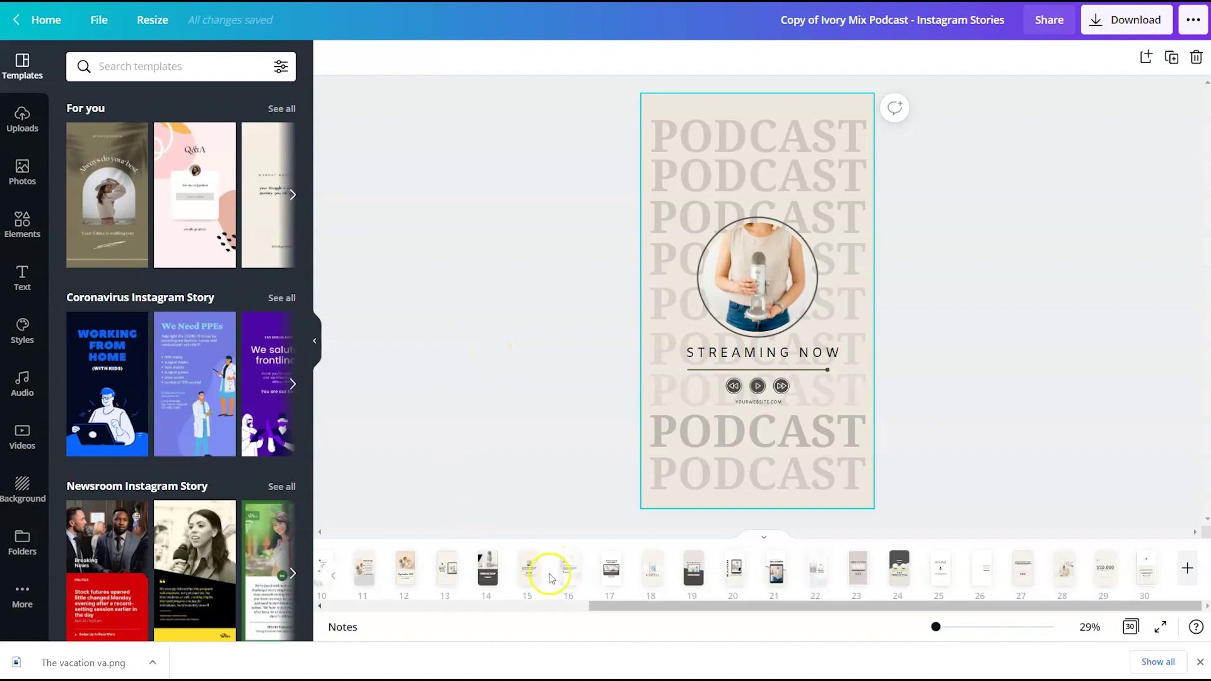
pyautogui.click(530, 570)
pyautogui.click(570, 571)
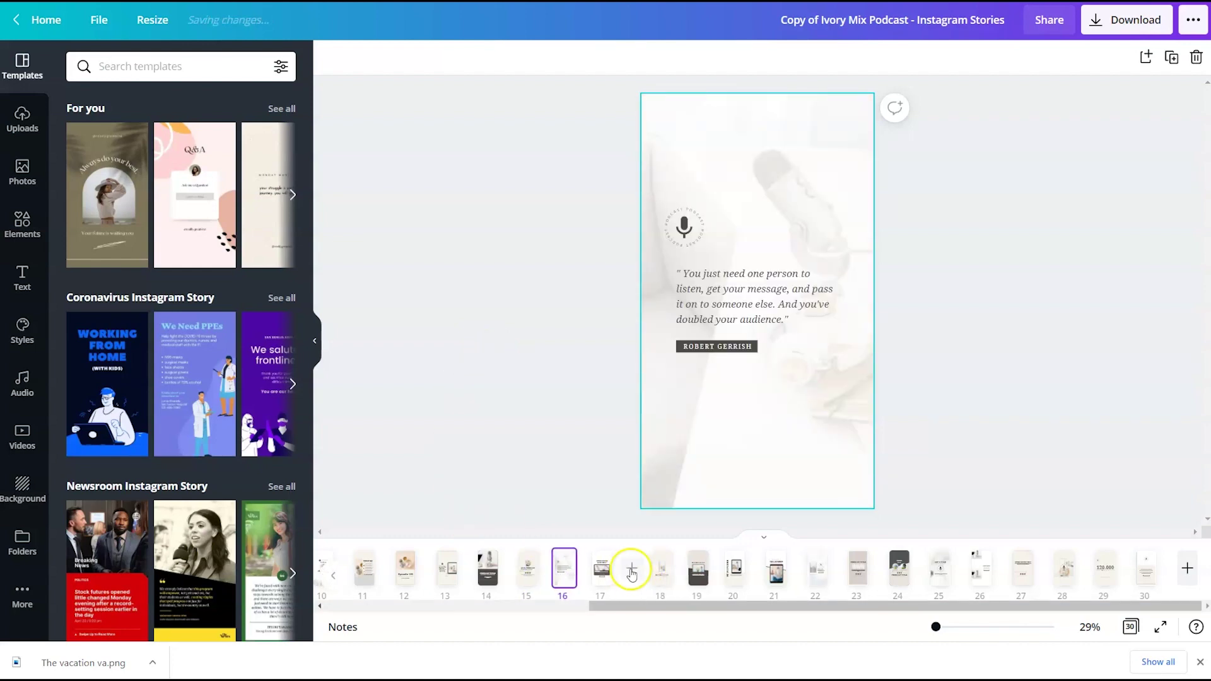
pyautogui.click(611, 570)
pyautogui.click(659, 571)
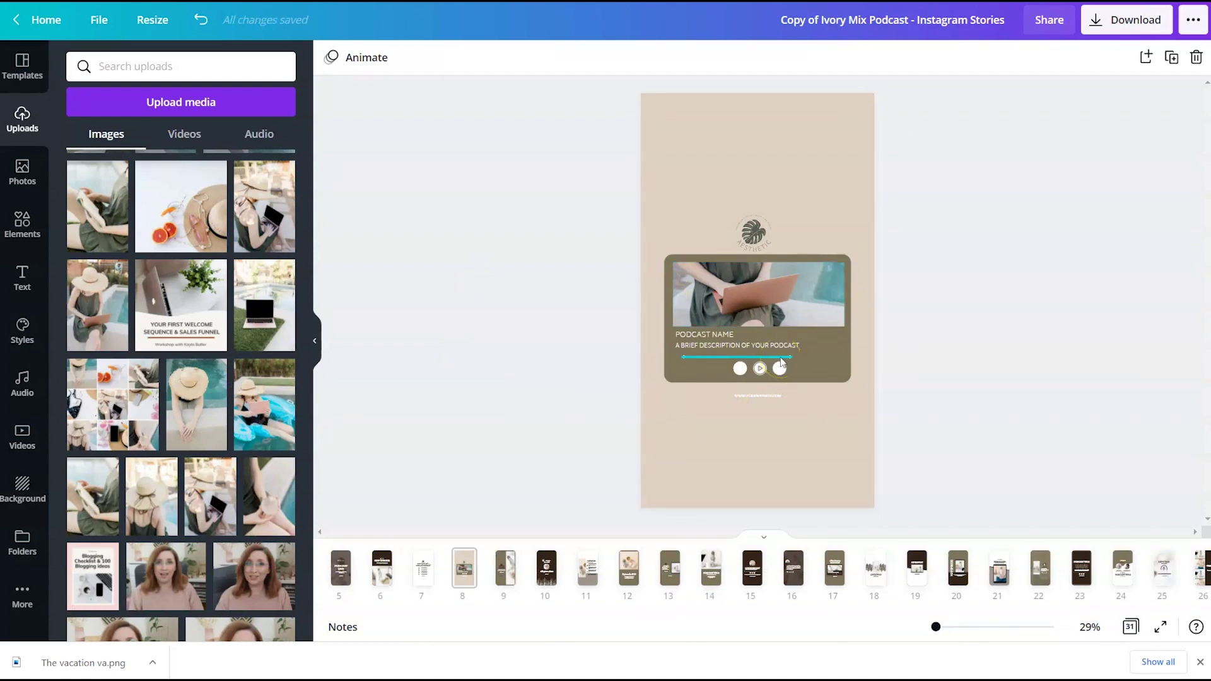
# View the customized podcast player story on page 8 and show the available templates in the Facebook cover design
pyautogui.click(787, 428)
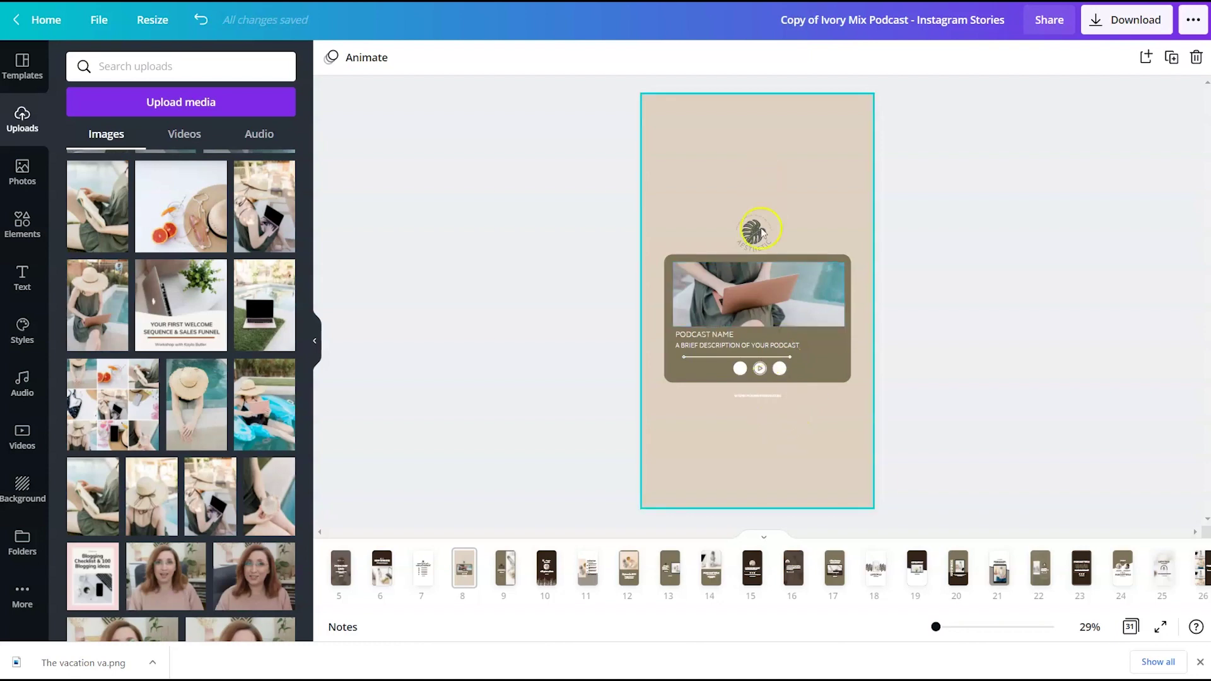
pyautogui.click(460, 598)
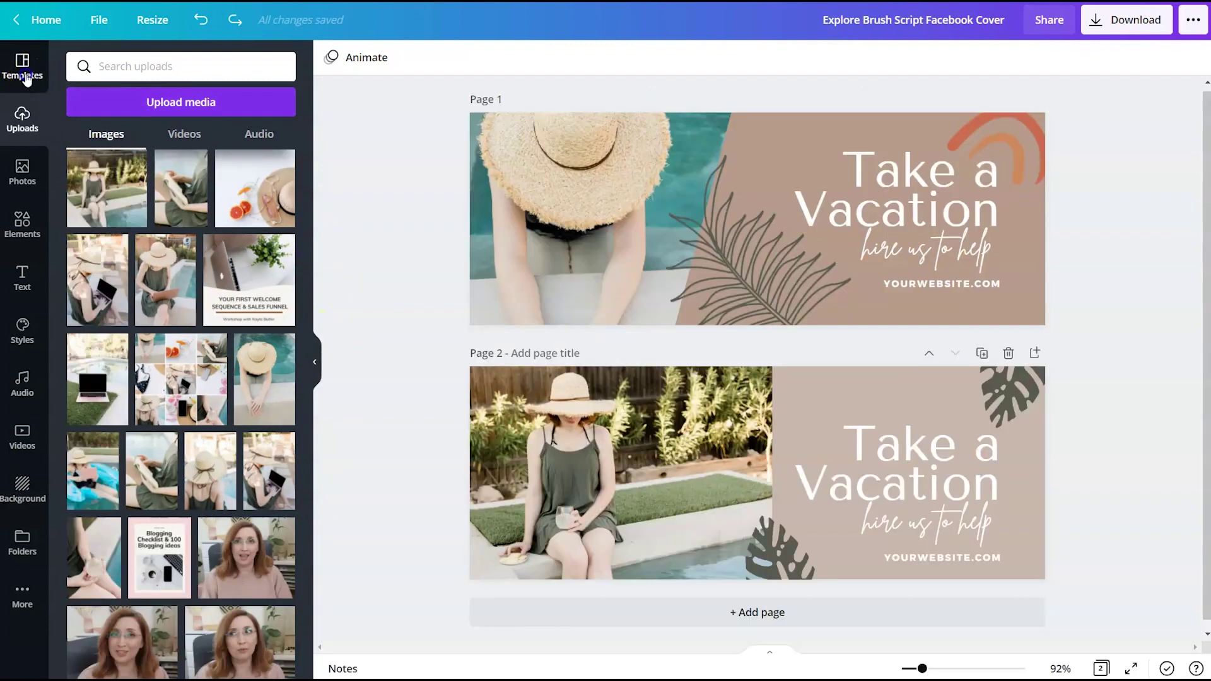
pyautogui.click(22, 63)
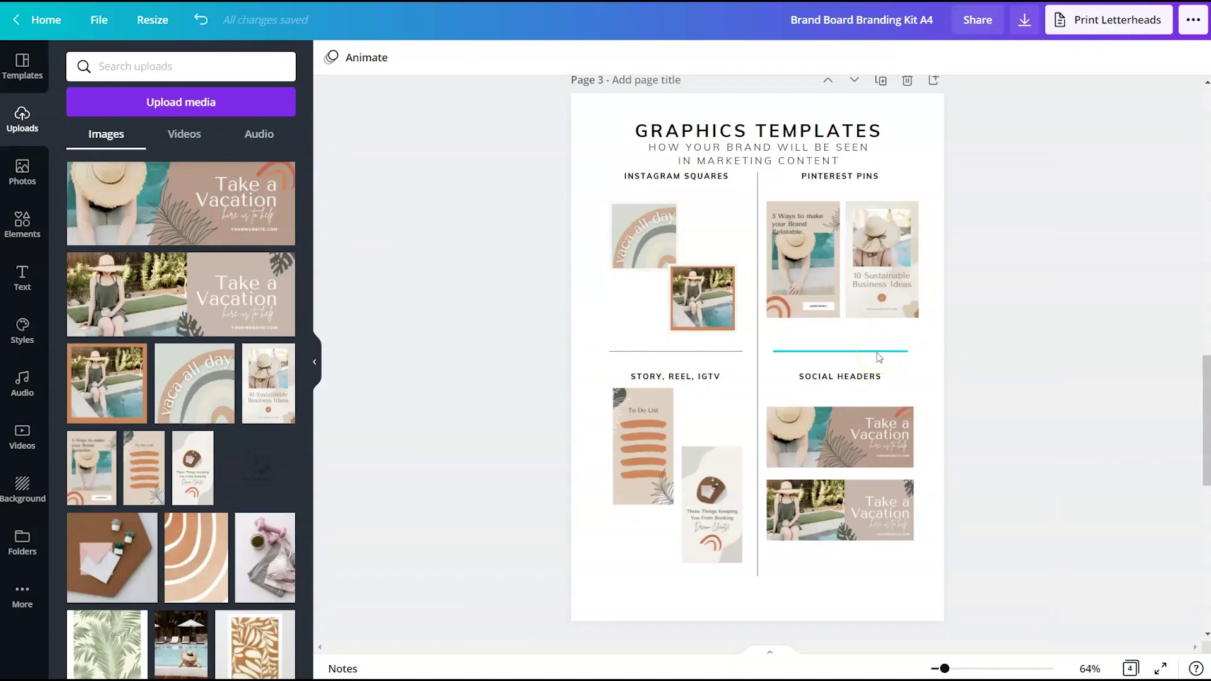
# Compare the filled Graphics Templates page of the brand board with the palette, fonts, logo and patterns on page 1
pyautogui.click(1028, 465)
pyautogui.click(1023, 458)
pyautogui.scroll(7, 993, 410)
pyautogui.scroll(11, 993, 464)
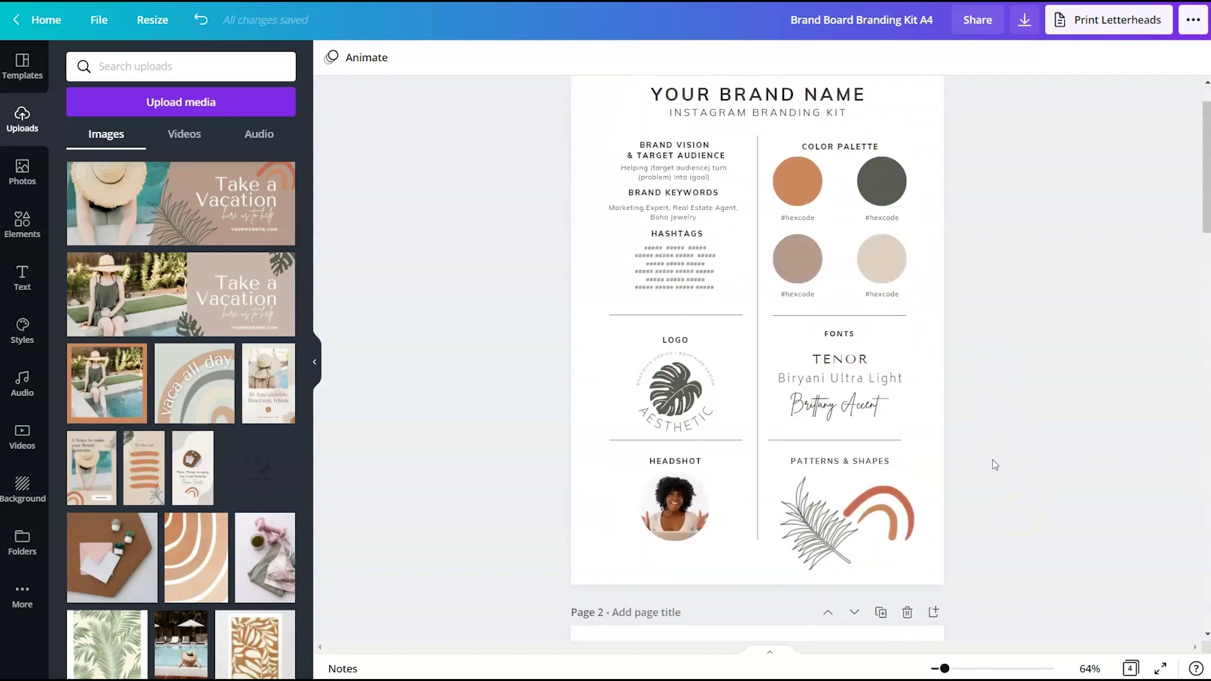
pyautogui.scroll(-12, 991, 448)
pyautogui.scroll(-7, 986, 422)
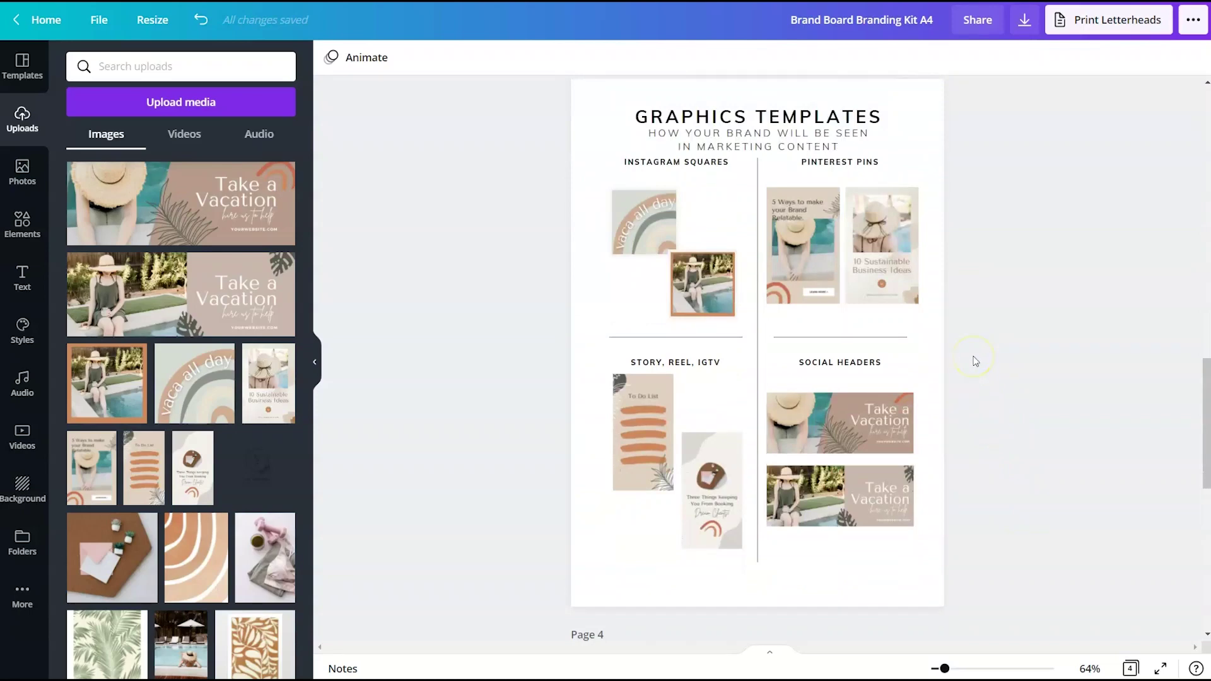
# Examine the Instagram Feed page's placeholders and the uploaded images, and compare them with the Graphics Templates page
pyautogui.scroll(-9, 975, 360)
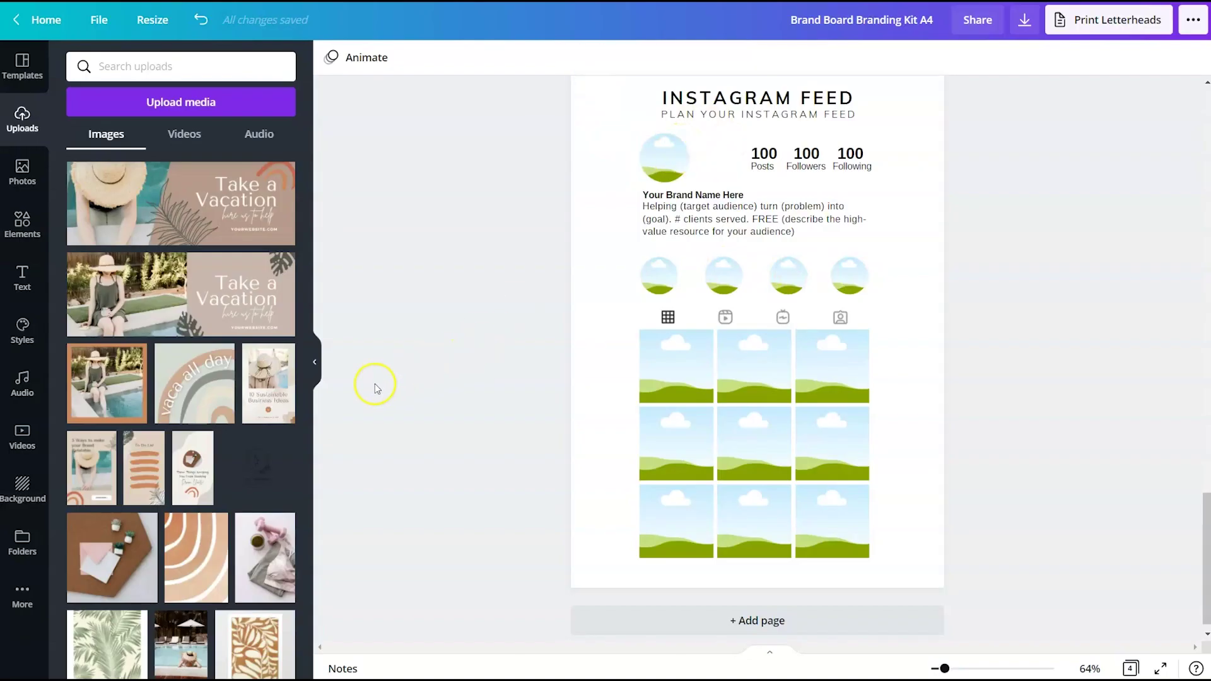
pyautogui.scroll(-5, 242, 442)
pyautogui.scroll(-6, 242, 444)
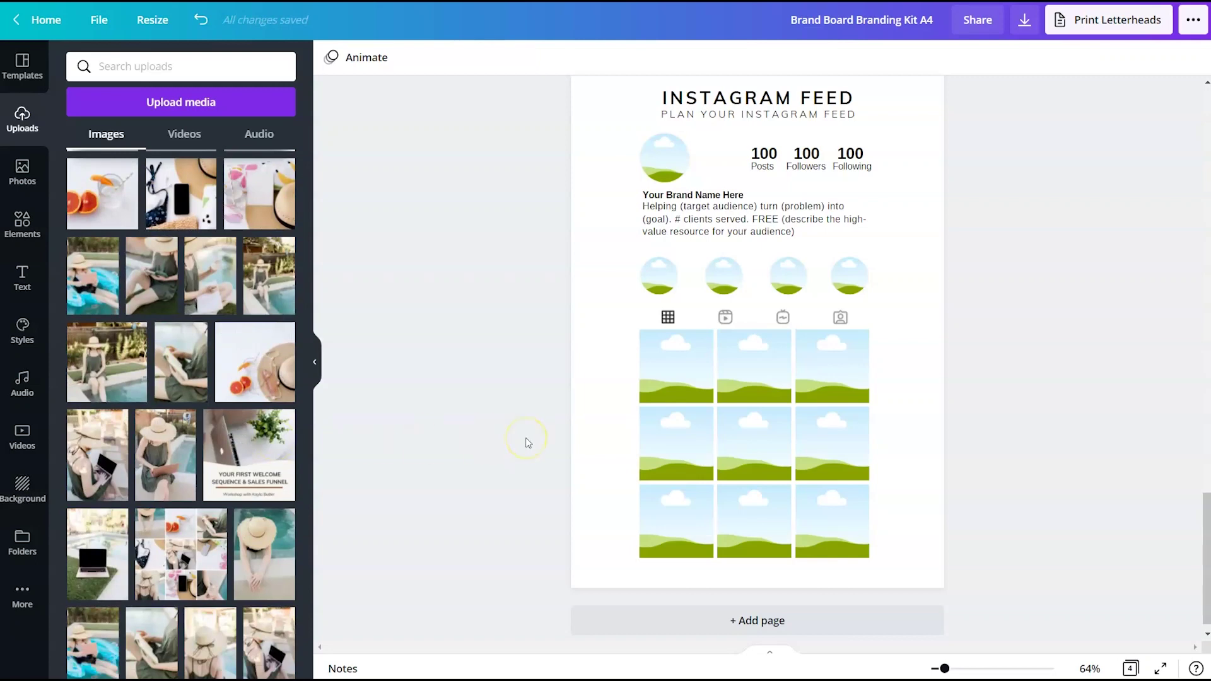
pyautogui.scroll(10, 527, 441)
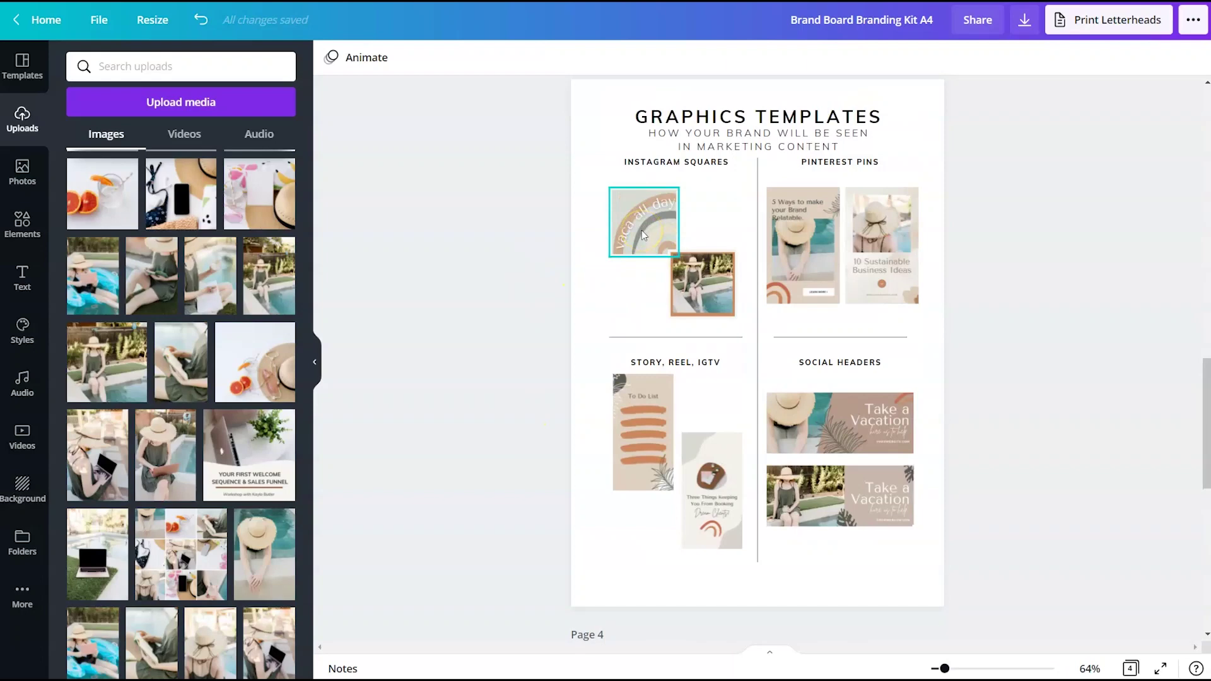
pyautogui.scroll(-2, 521, 467)
pyautogui.scroll(1, 524, 473)
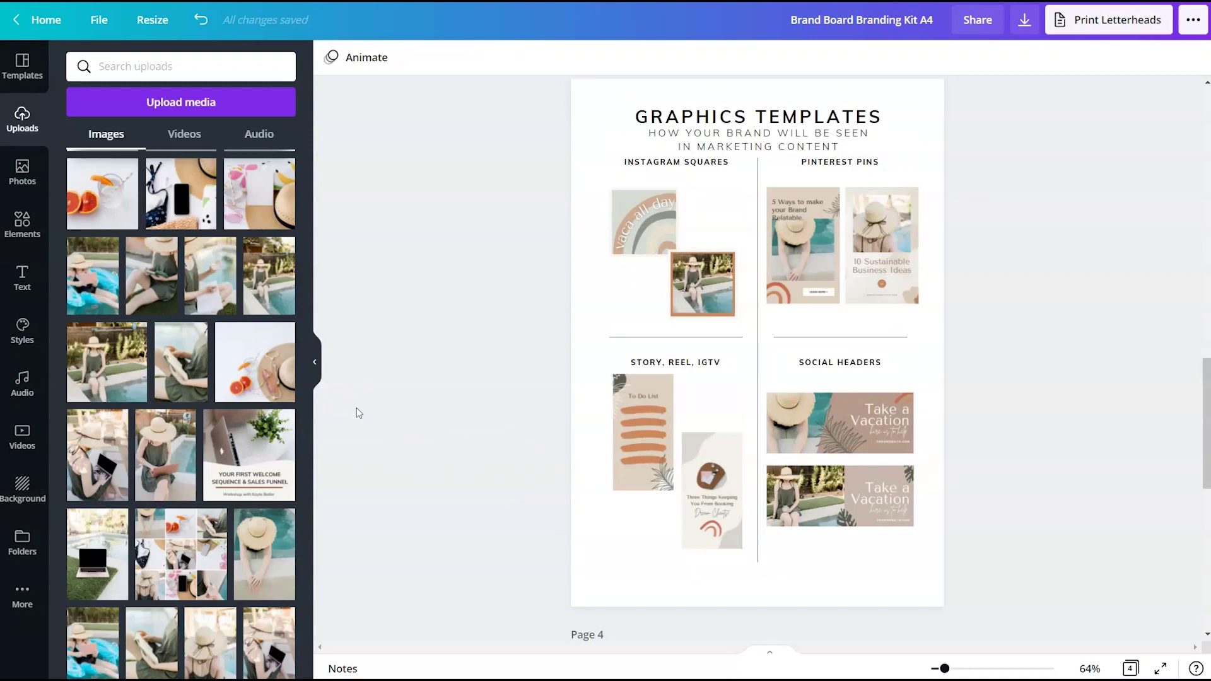
pyautogui.scroll(-10, 360, 413)
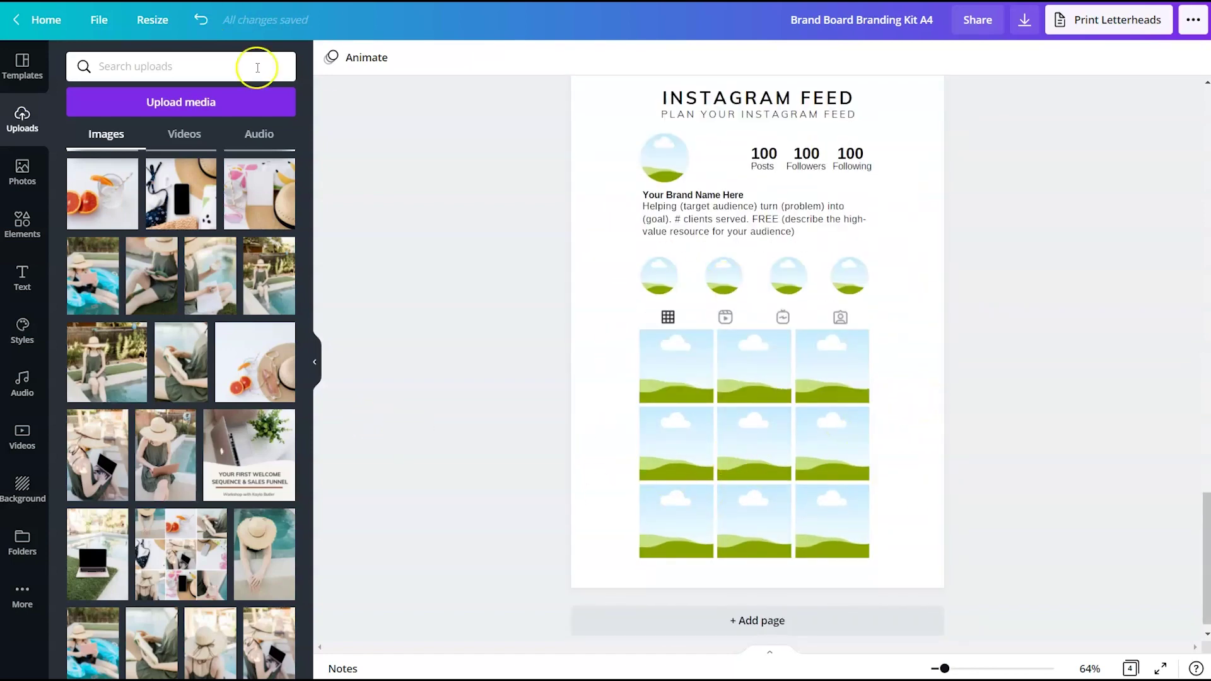
# Look through pages 3 to 6 of the Ivory Mix - Wellness Instagram Templates design and page 1 of its customized copy
pyautogui.click(441, 334)
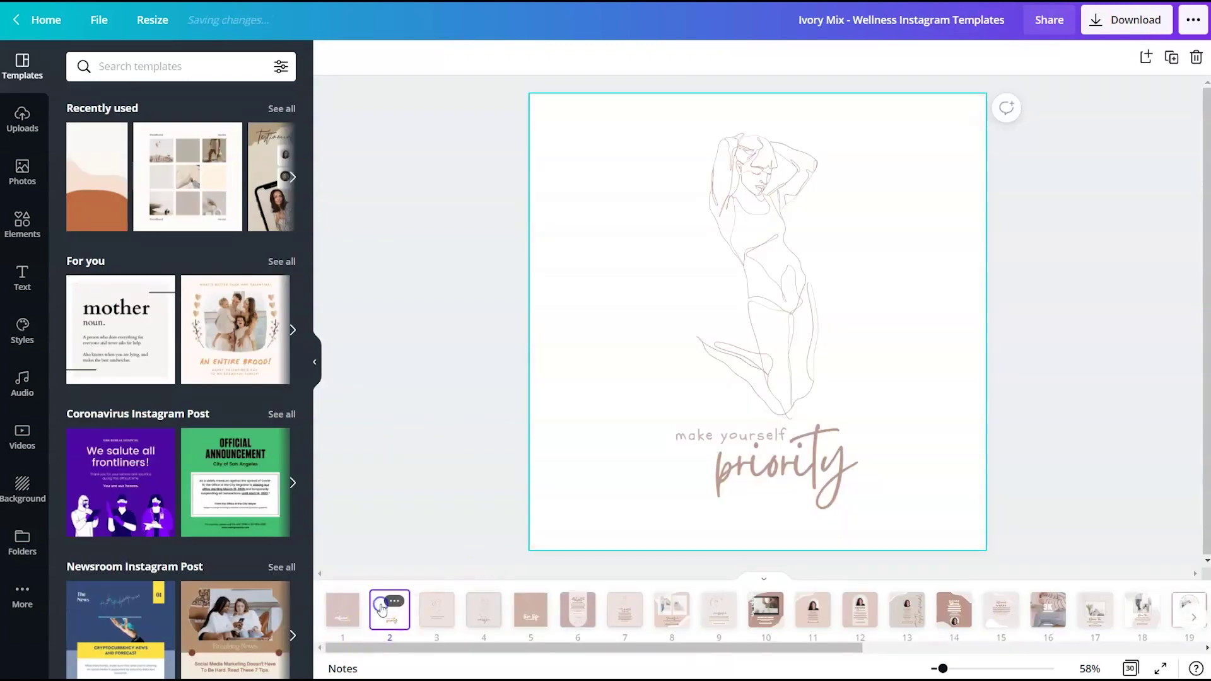
pyautogui.click(438, 610)
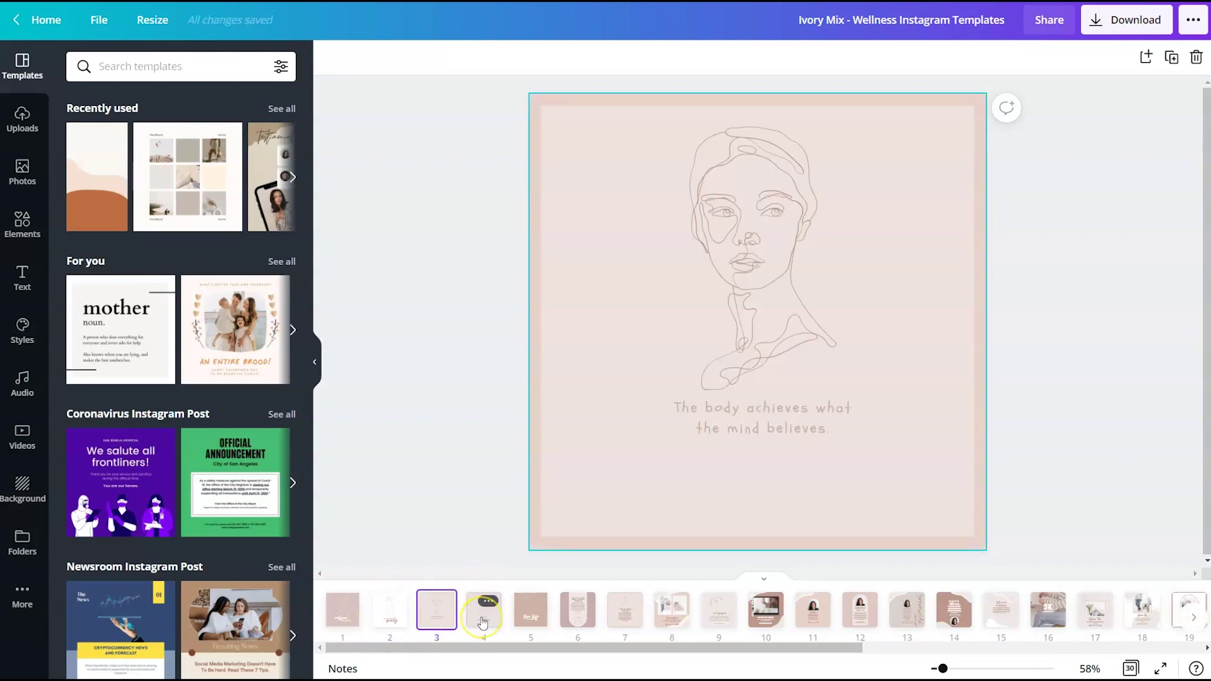
pyautogui.click(482, 622)
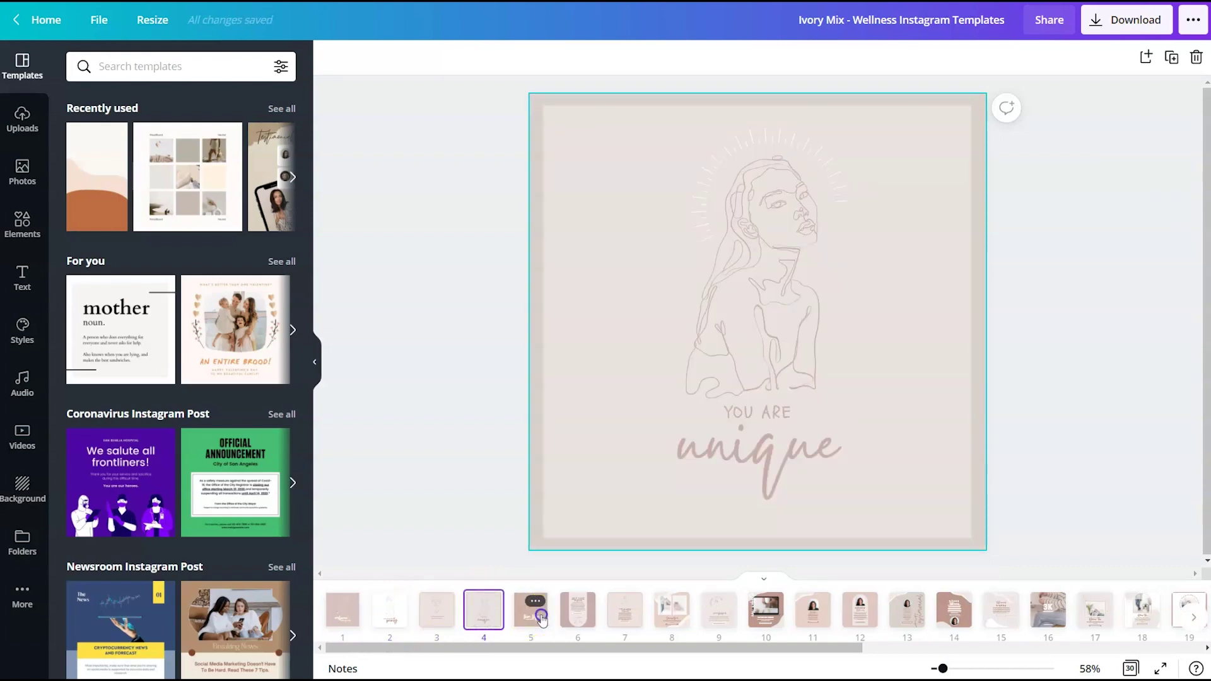
pyautogui.click(541, 621)
pyautogui.click(570, 619)
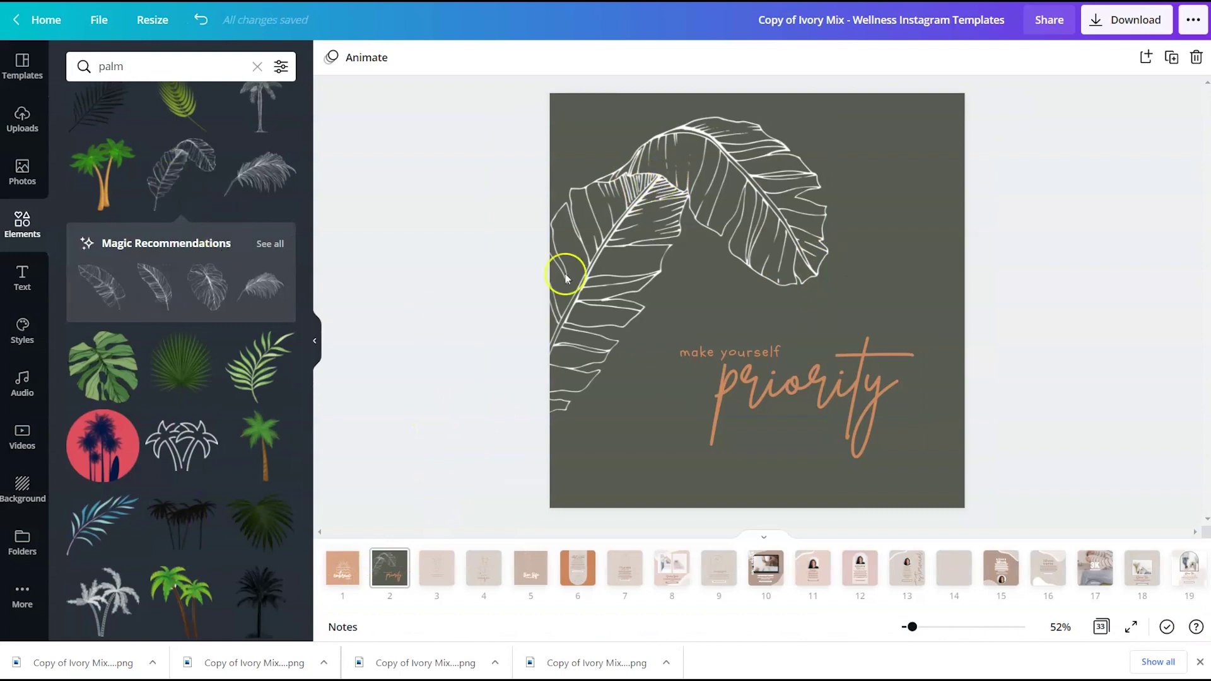
pyautogui.click(337, 579)
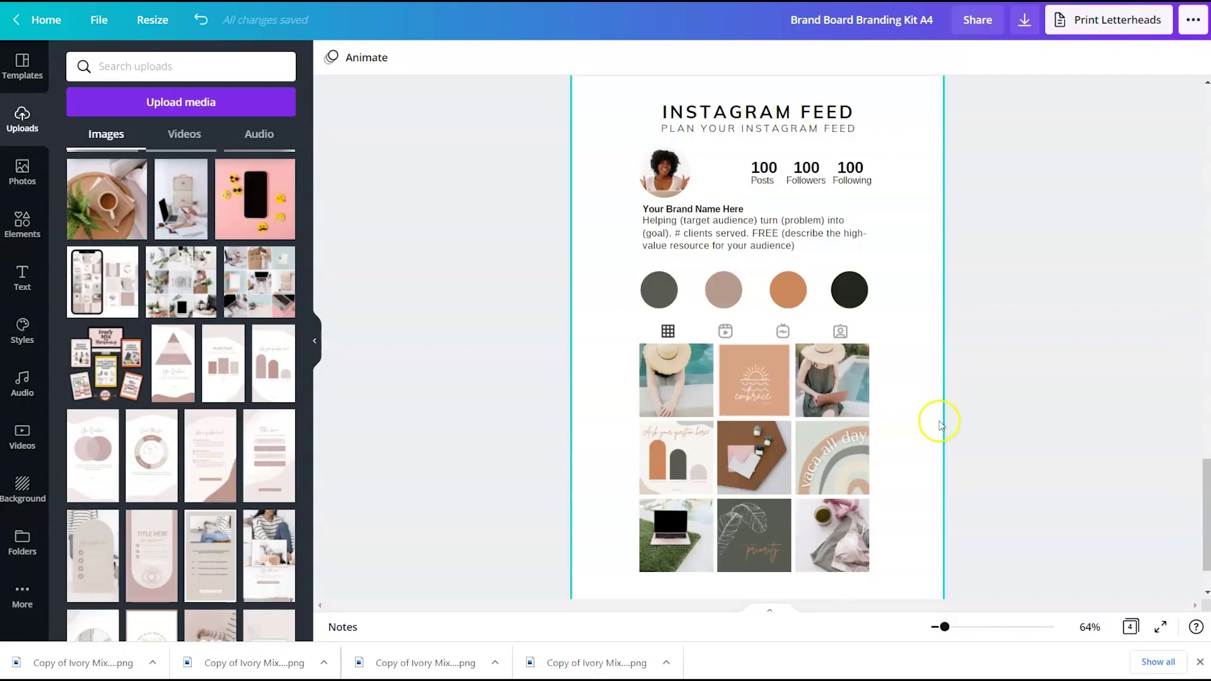
# Review the filled Instagram Feed page together with the branding kit, mood board and Graphics Templates pages of the brand board
pyautogui.scroll(5, 1129, 265)
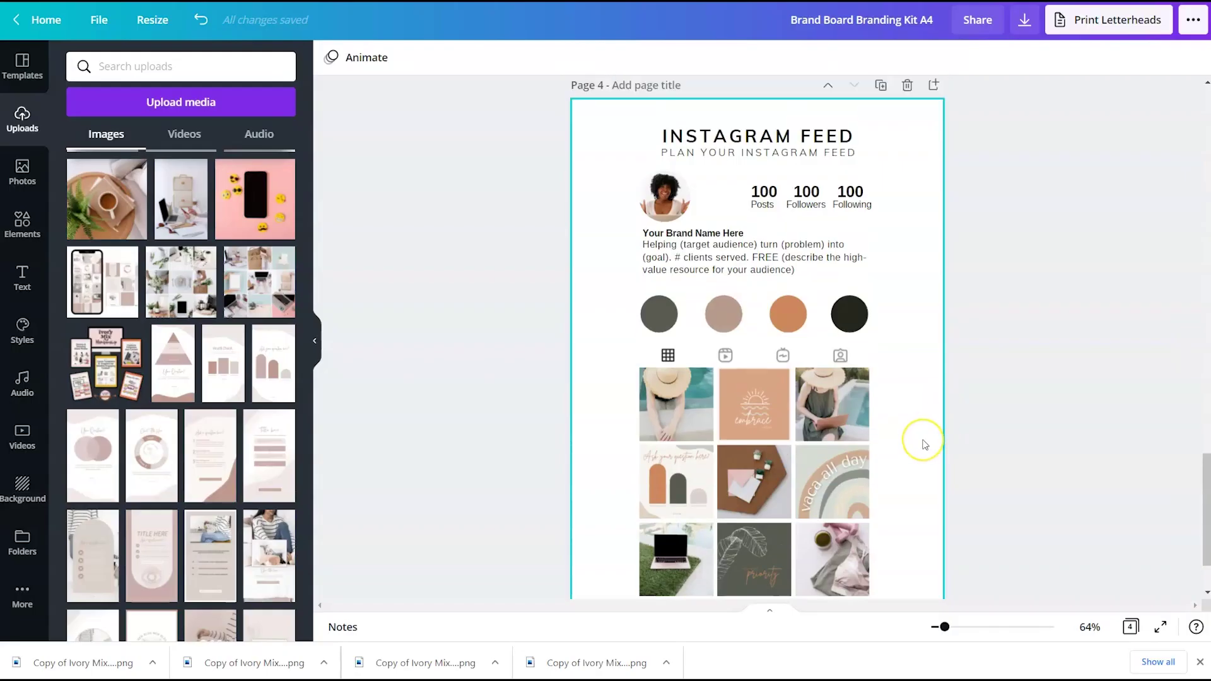
pyautogui.scroll(-1, 924, 445)
pyautogui.scroll(8, 924, 445)
pyautogui.scroll(8, 924, 444)
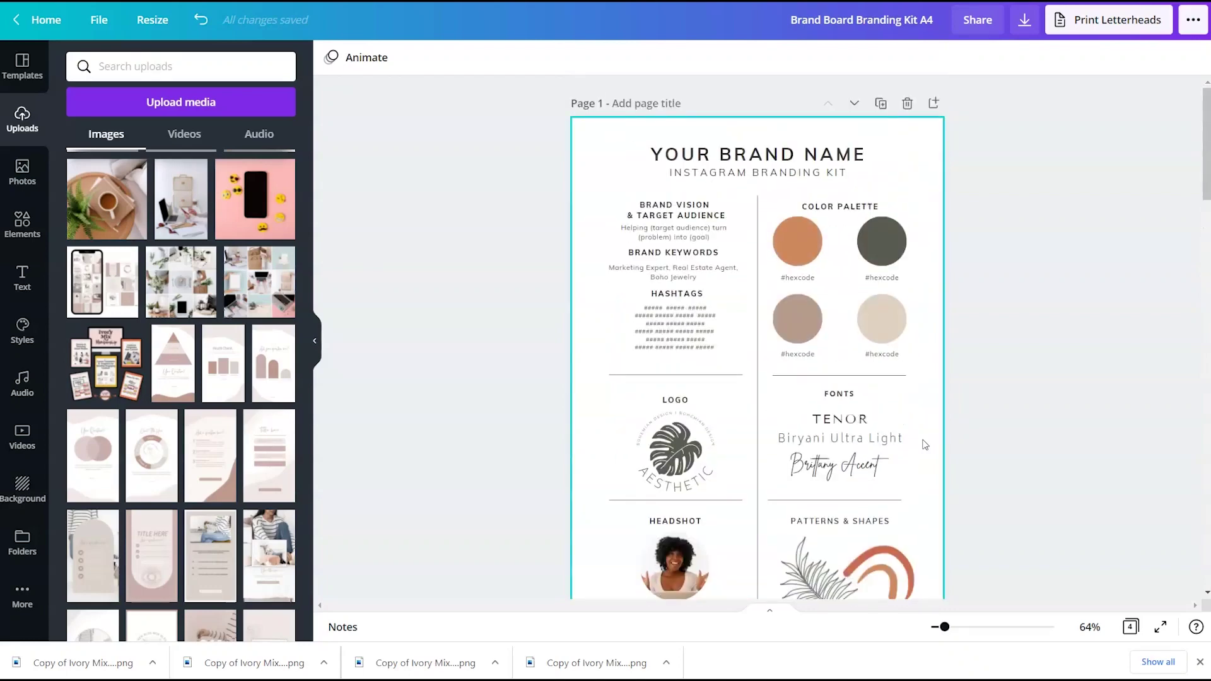
pyautogui.scroll(-20, 925, 444)
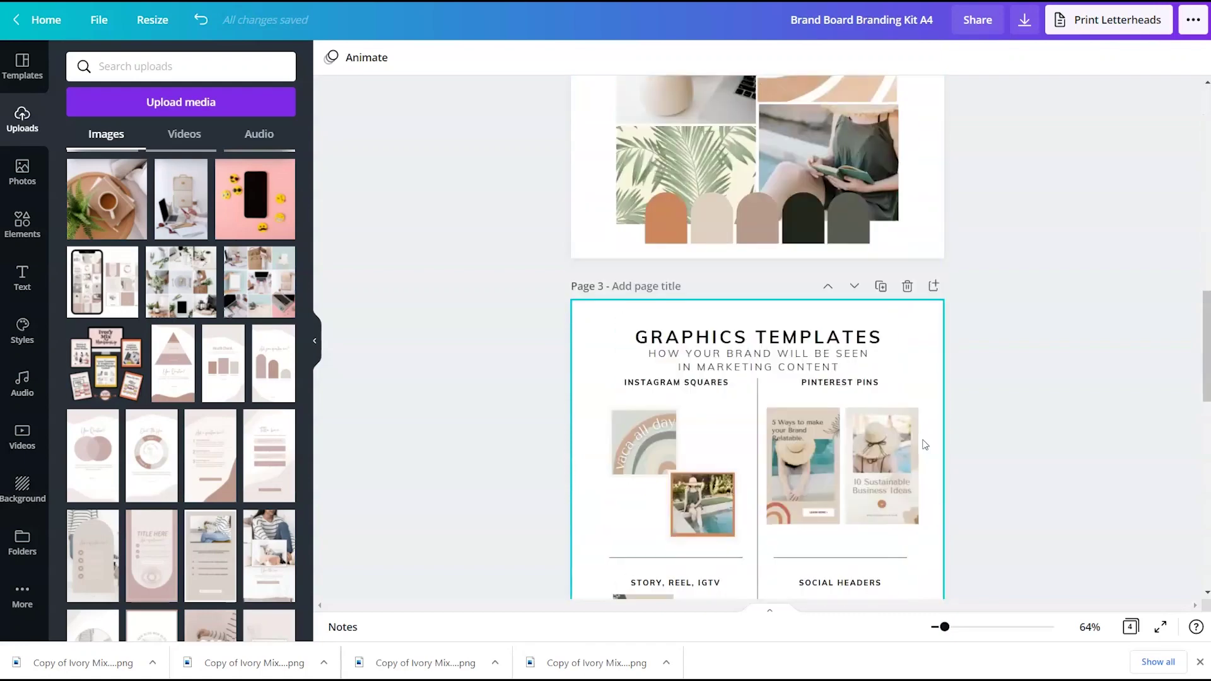
pyautogui.scroll(-1, 925, 445)
pyautogui.scroll(1, 924, 444)
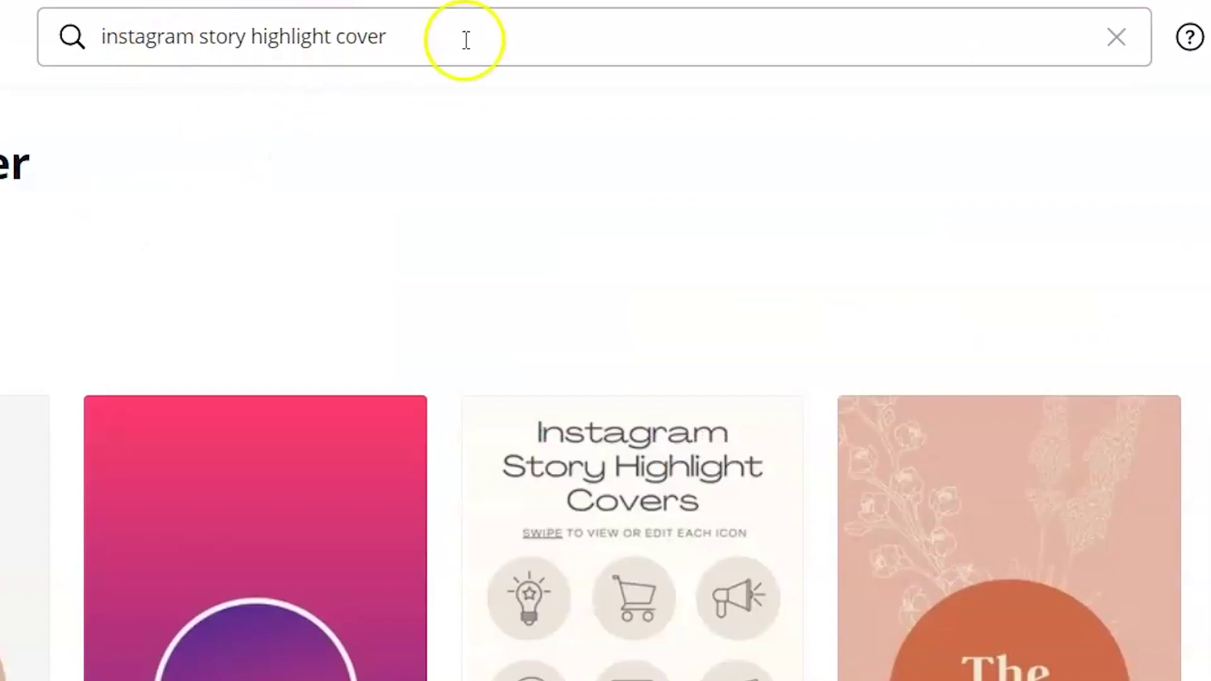
# Search the templates for Instagram Story Highlight Cover and browse the cover designs
pyautogui.click(603, 25)
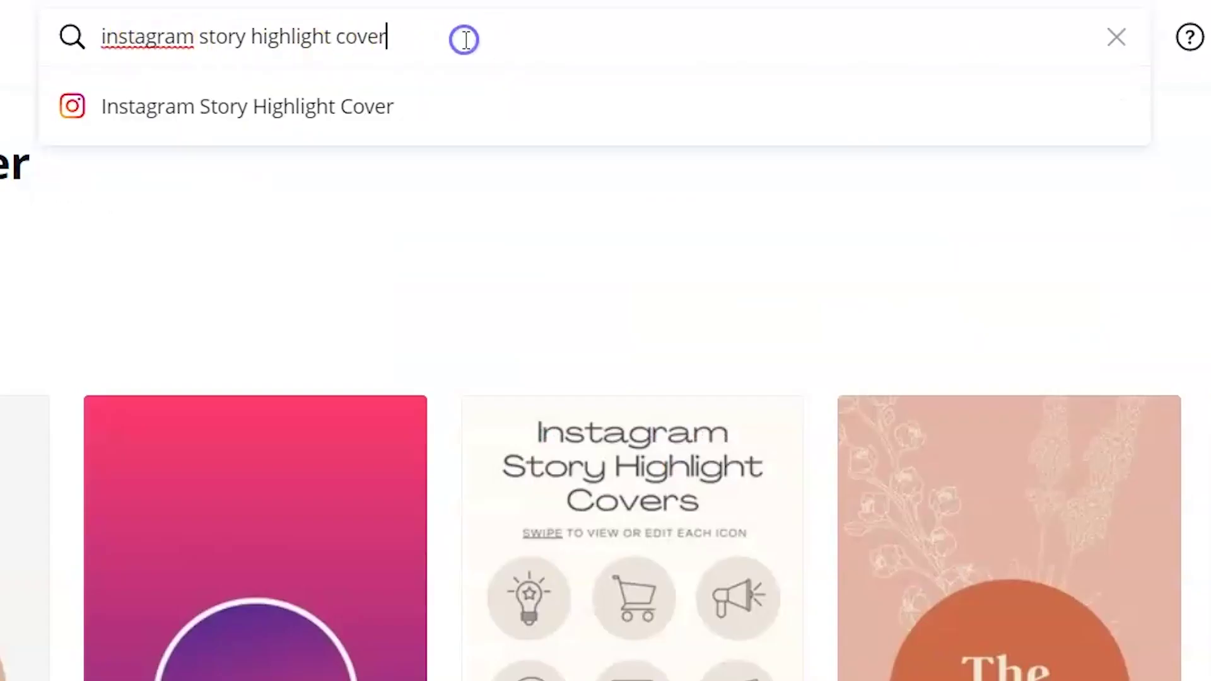
pyautogui.click(379, 102)
pyautogui.scroll(-1, 709, 299)
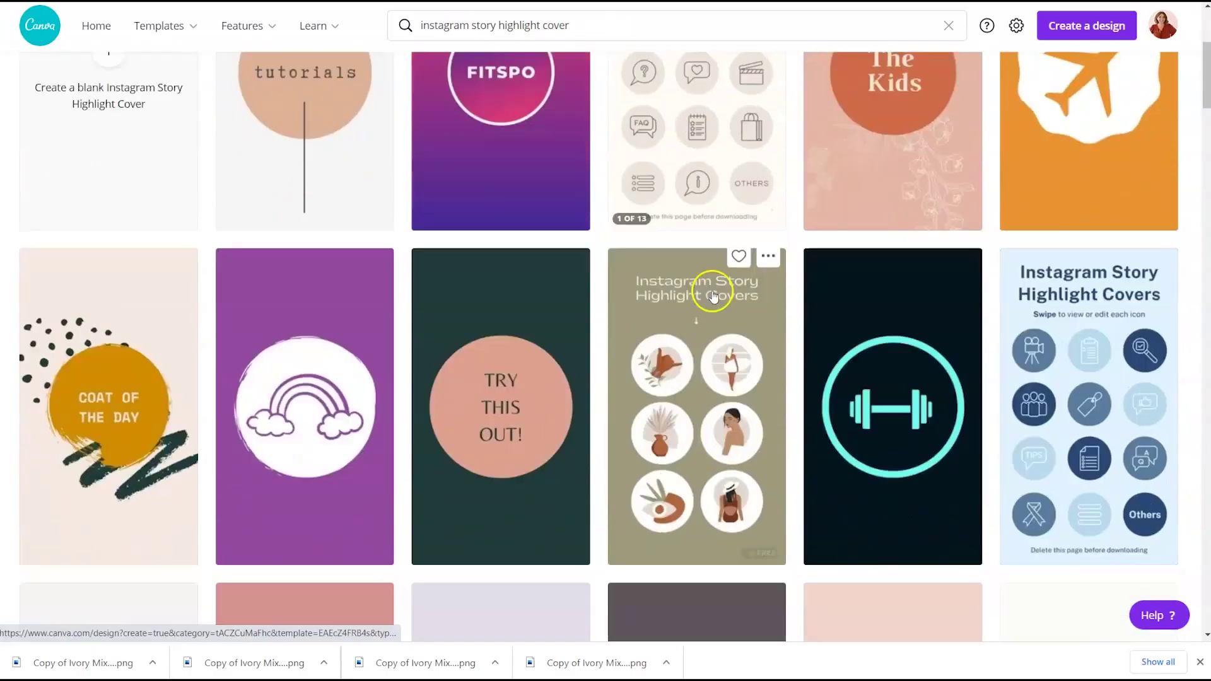
pyautogui.scroll(-12, 712, 297)
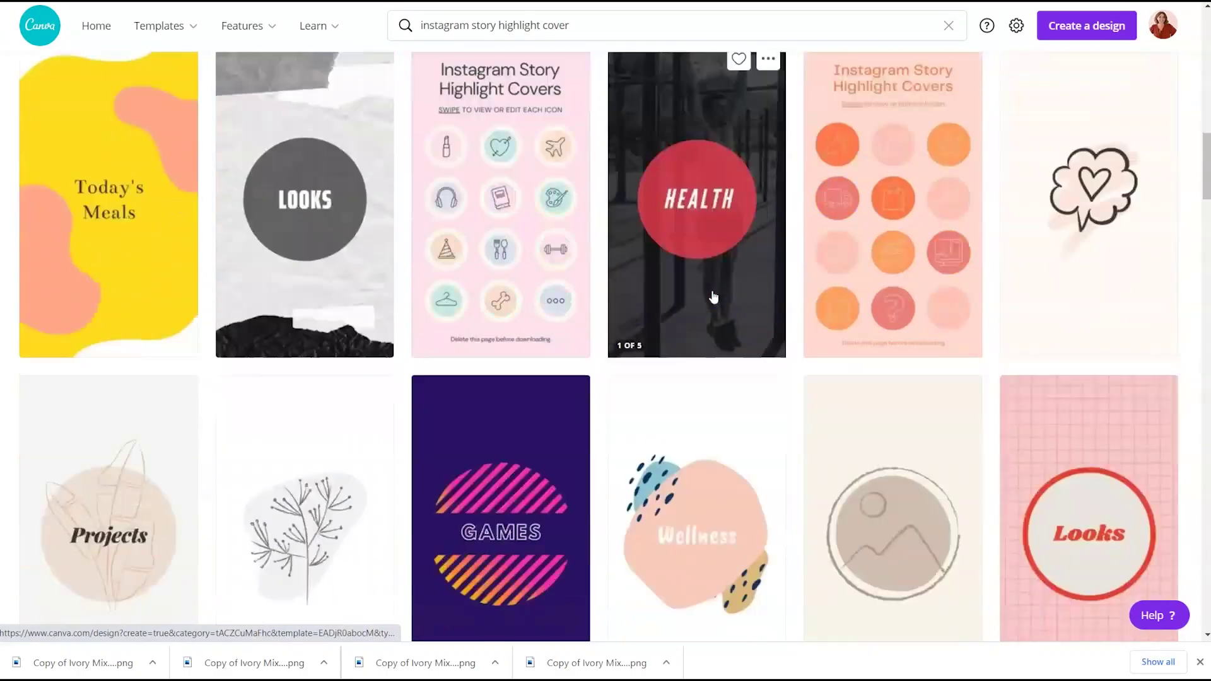
pyautogui.scroll(-5, 713, 297)
pyautogui.click(722, 296)
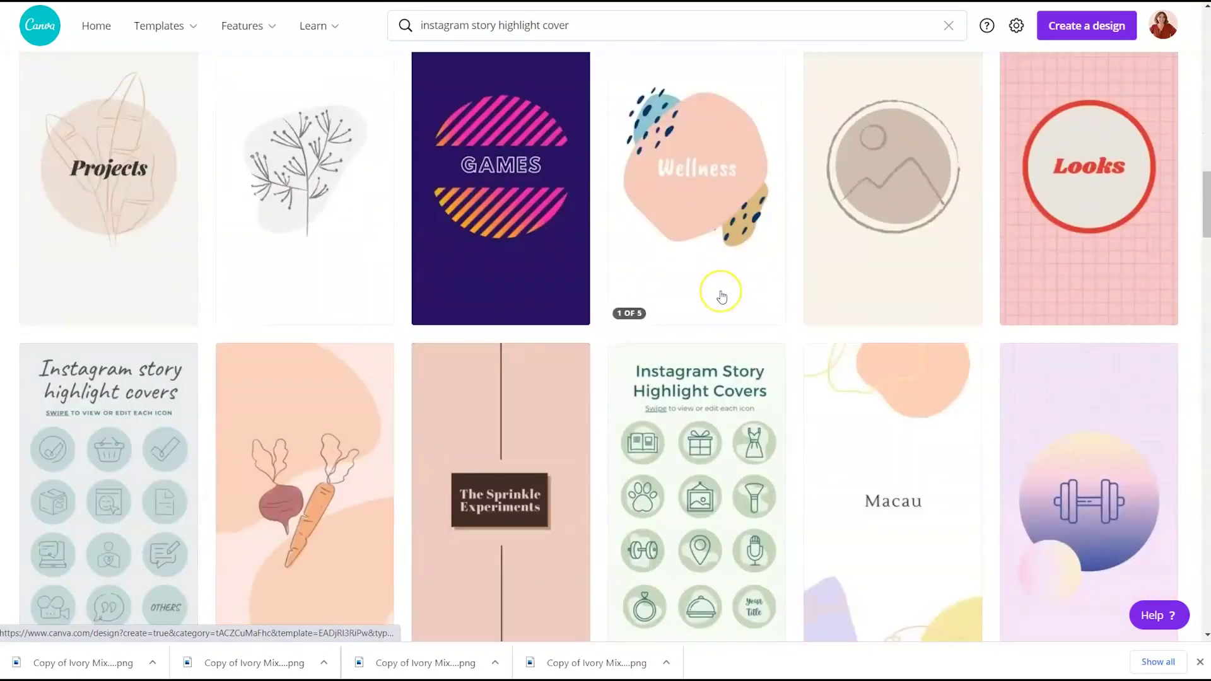